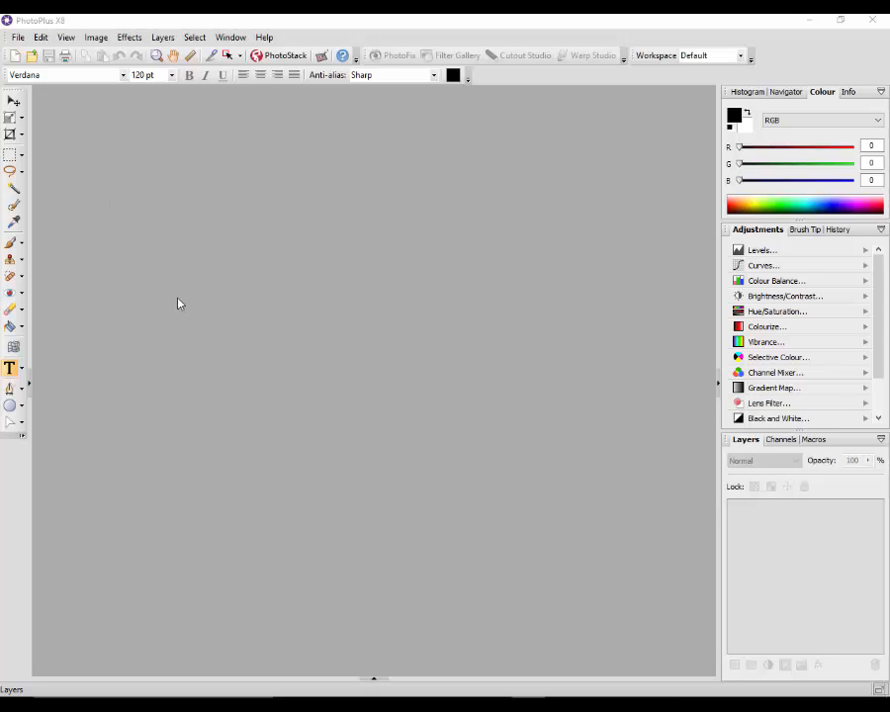
# Open the recent file logos-set-up.Spp from the Startup Assistant and look through its layer list
pyautogui.click(19, 37)
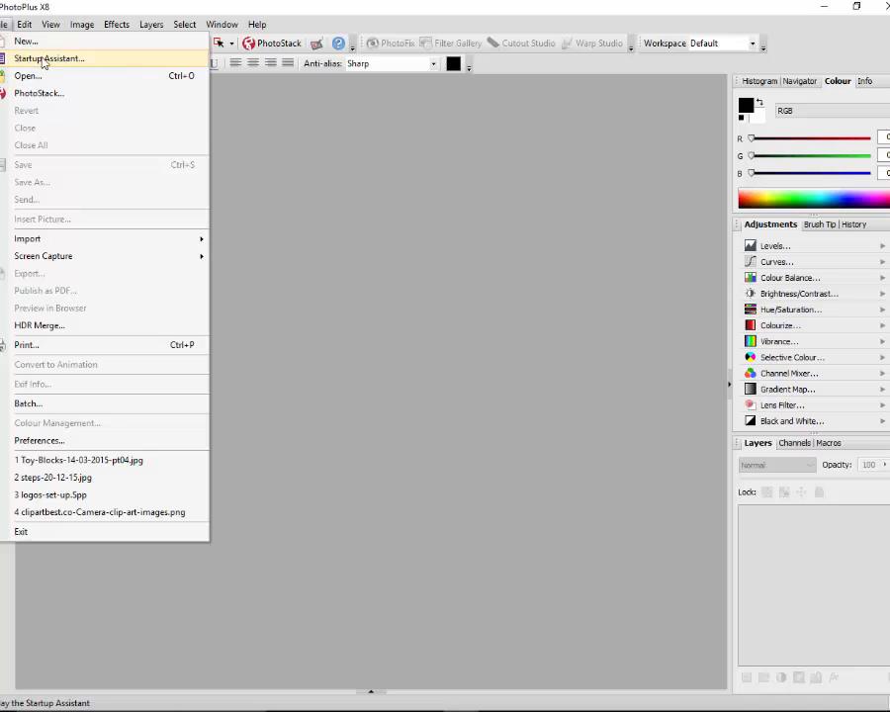
pyautogui.click(74, 60)
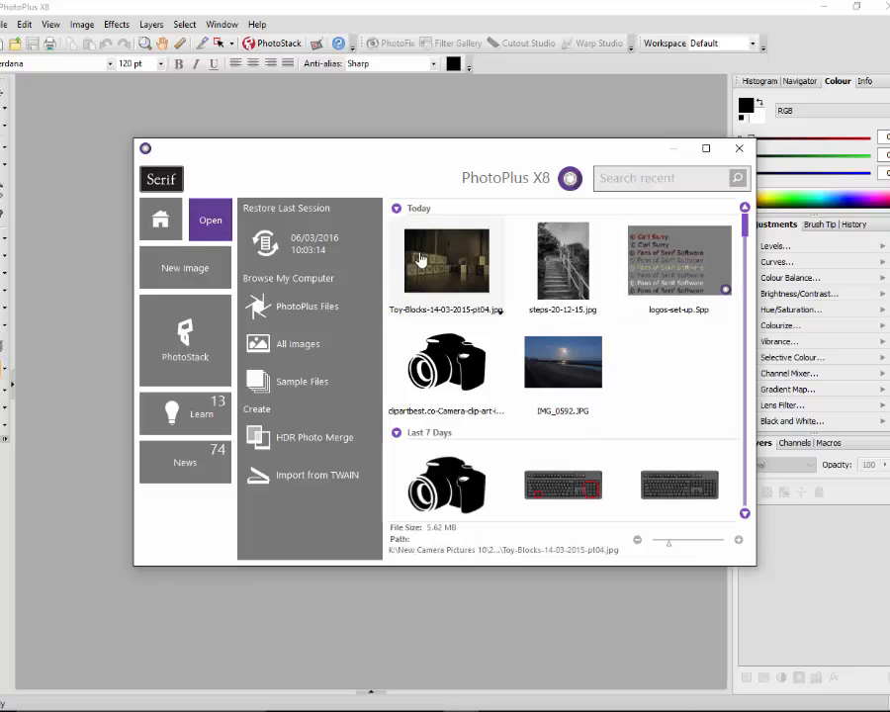
pyautogui.click(680, 253)
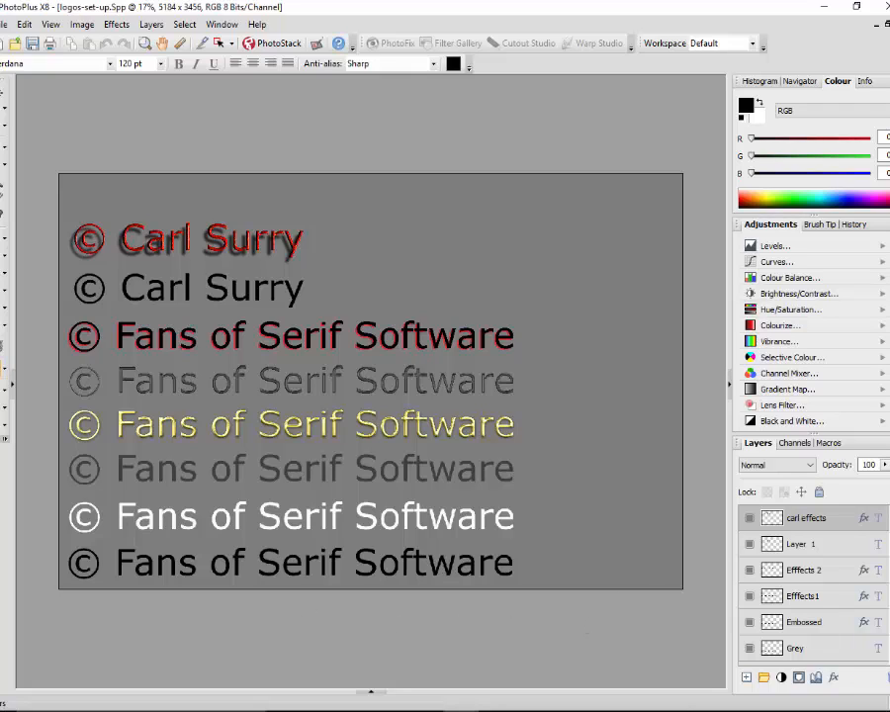
pyautogui.scroll(-2, 811, 584)
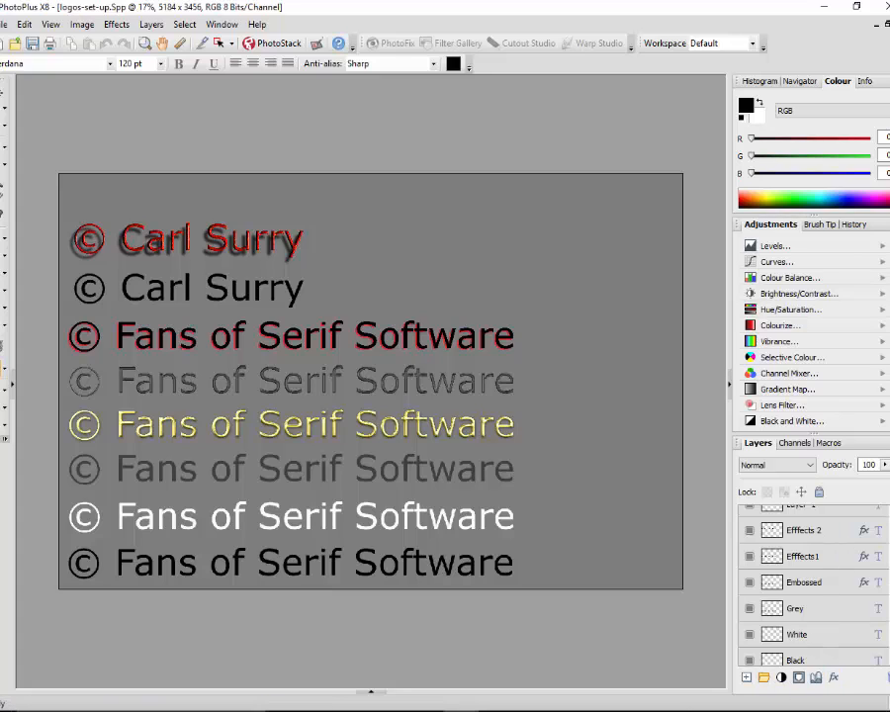
pyautogui.scroll(2, 806, 583)
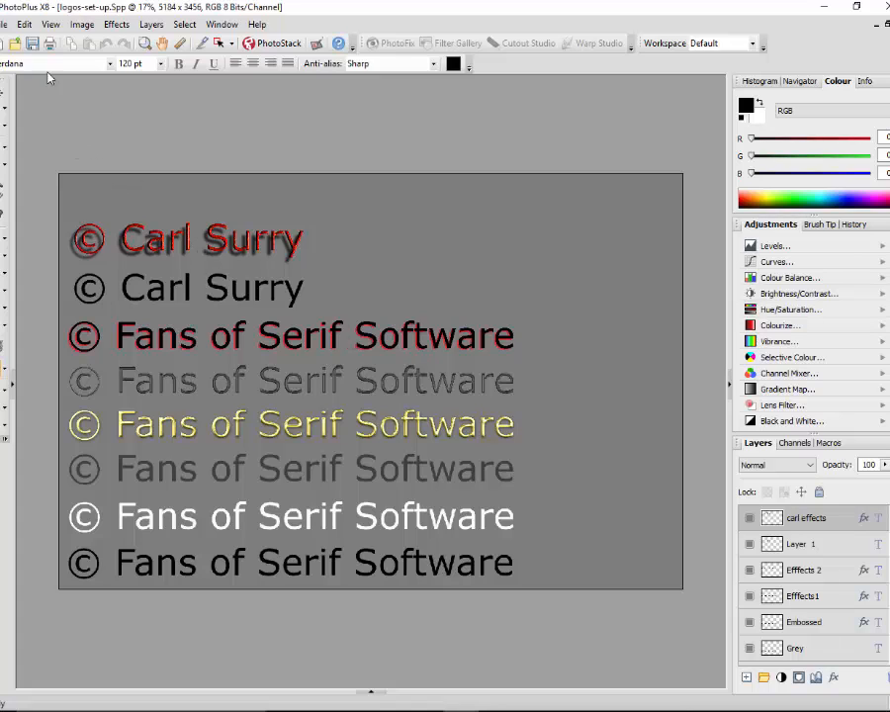
# Open the recent photo Toy-Blocks-14-03-2015-pt04.jpg from the Startup Assistant
pyautogui.click(4, 24)
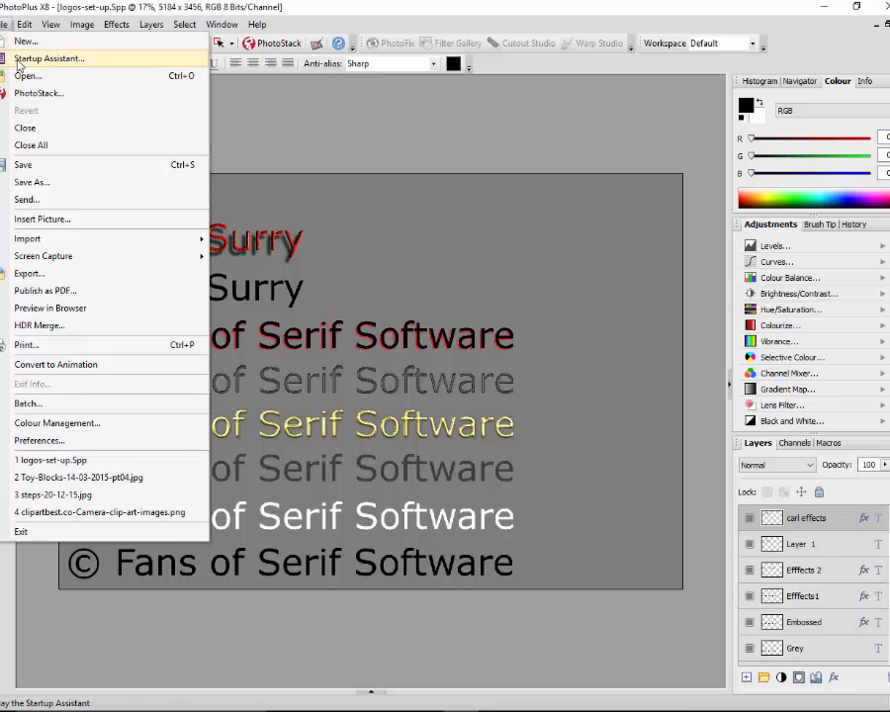
pyautogui.click(30, 59)
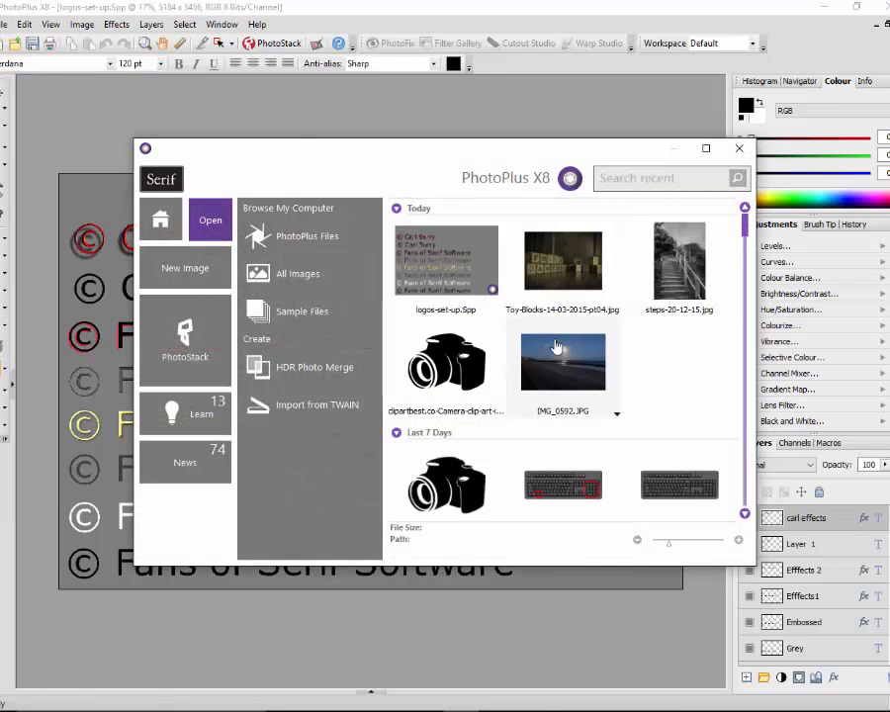
pyautogui.click(581, 267)
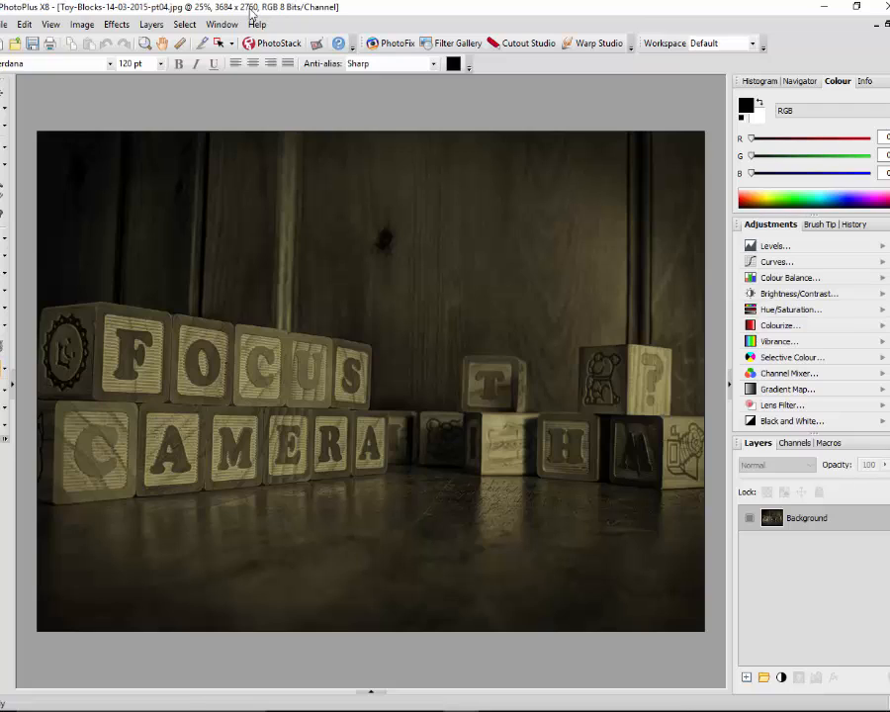
# Show the open documents, view logos-set-up.Spp, return to the toy blocks photo and collapse the document list
pyautogui.click(371, 695)
pyautogui.click(50, 625)
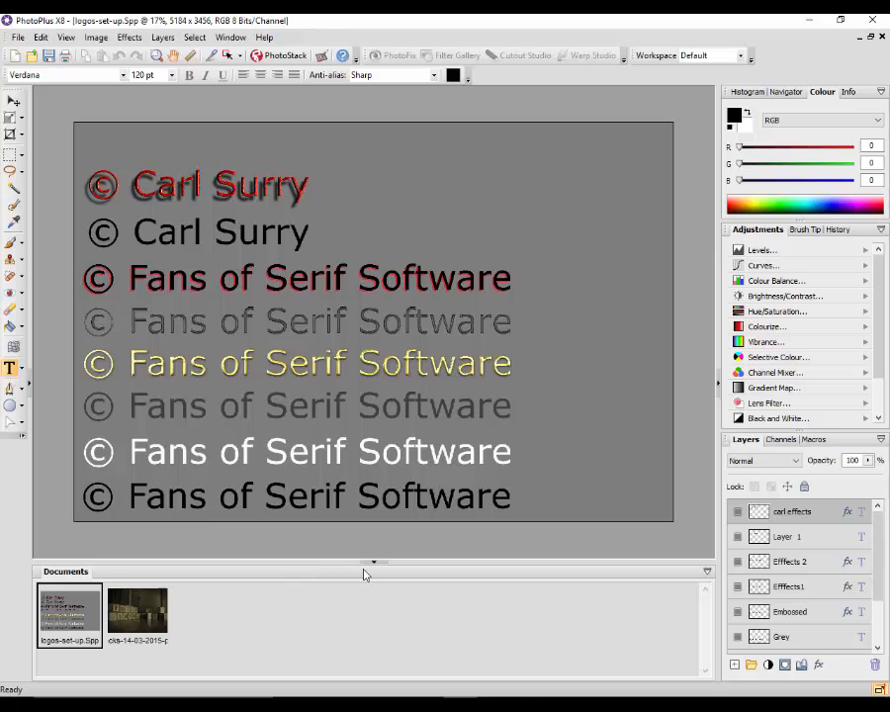
pyautogui.click(149, 613)
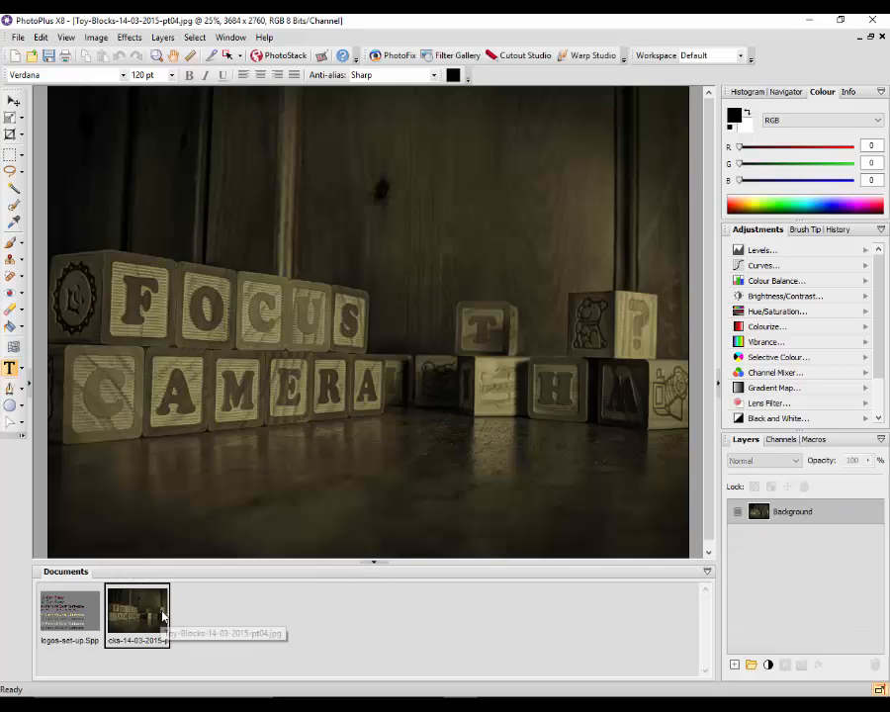
pyautogui.click(374, 565)
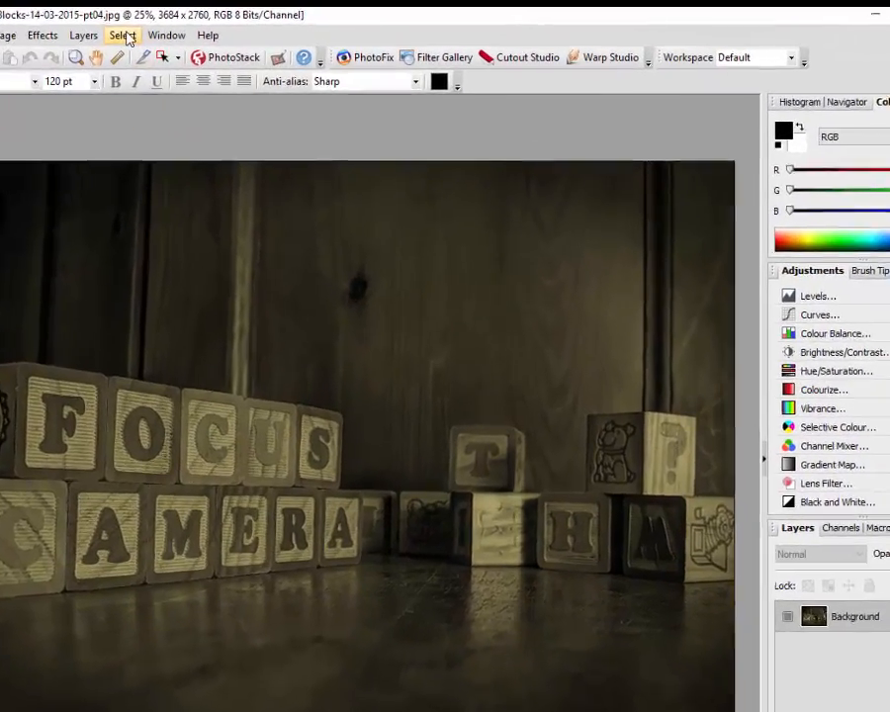
# Select the entire toy blocks photo and copy it to the clipboard
pyautogui.click(125, 36)
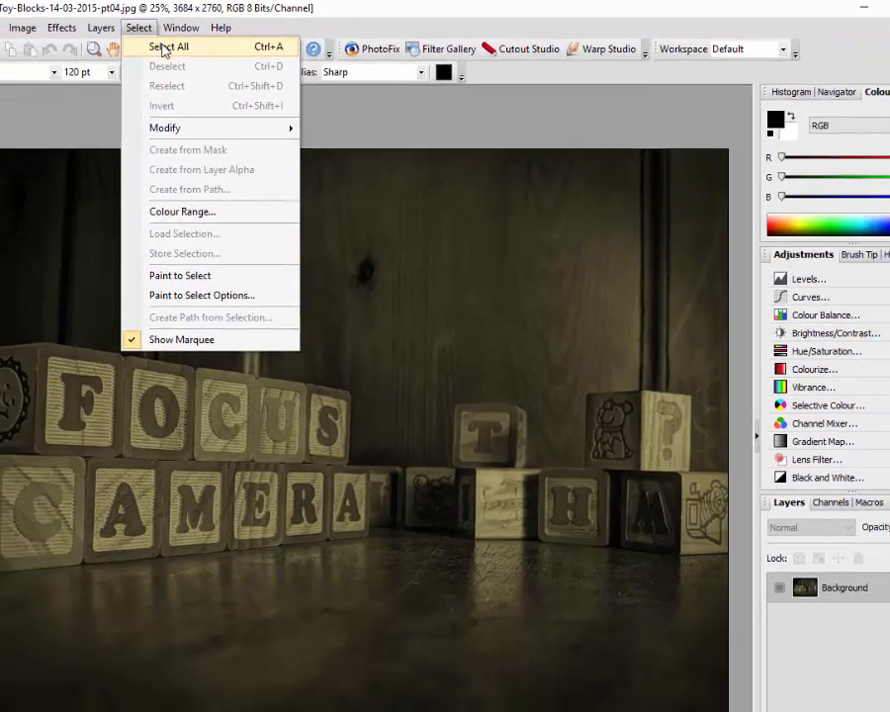
pyautogui.click(95, 56)
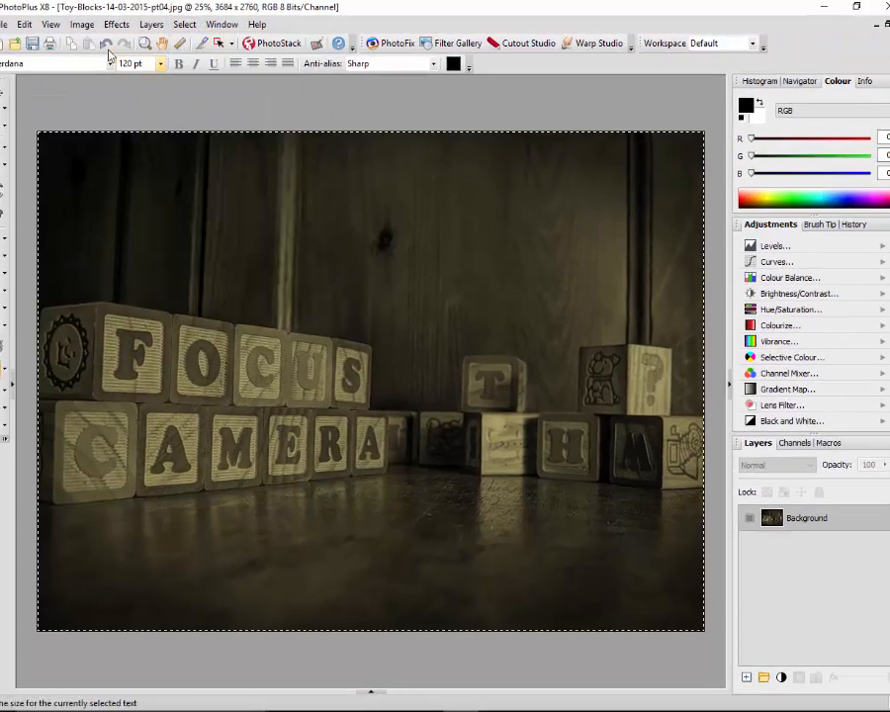
pyautogui.click(24, 23)
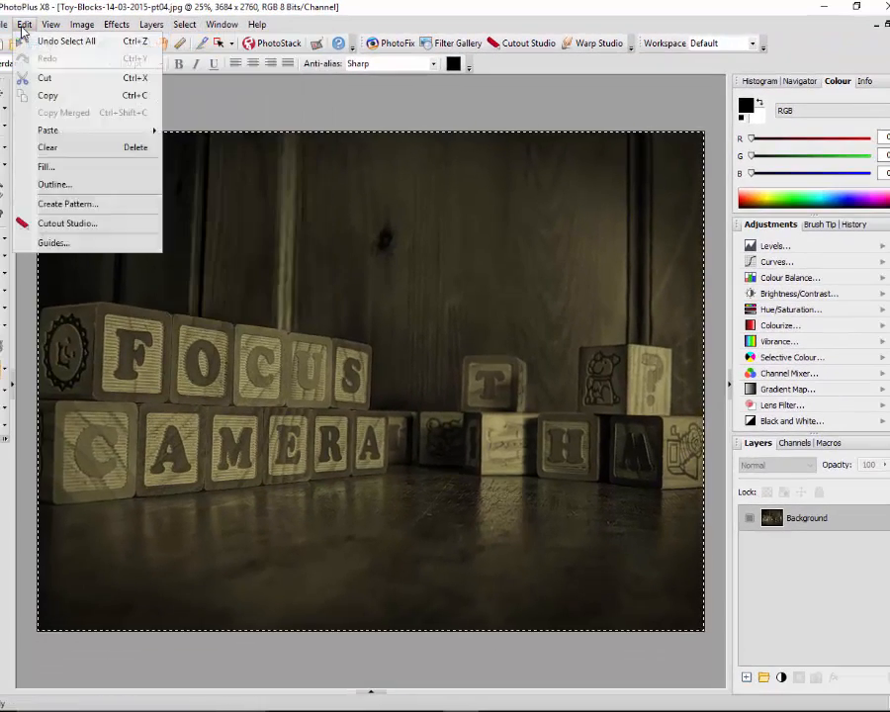
pyautogui.click(64, 98)
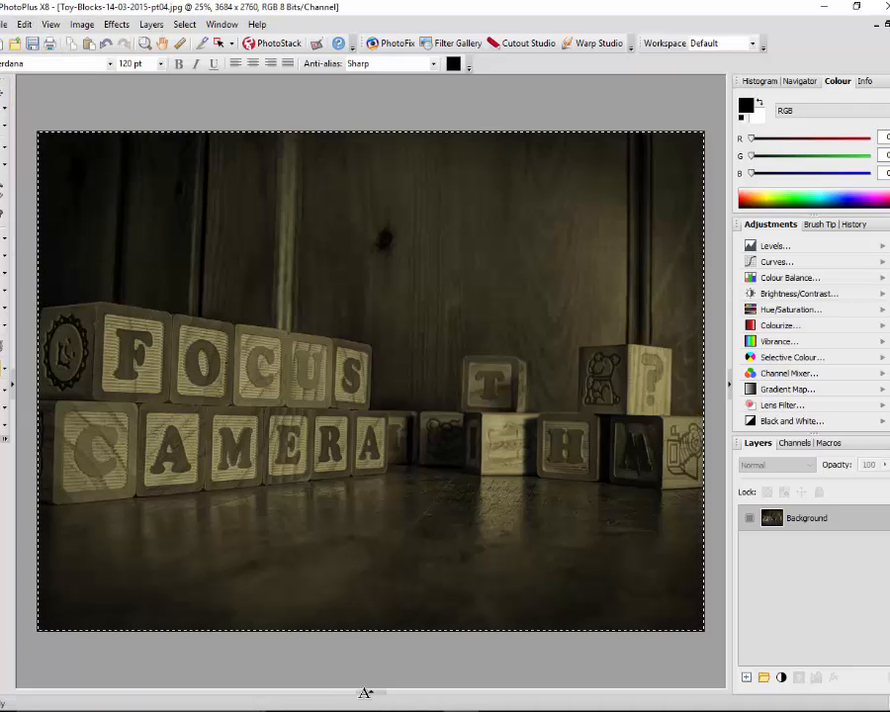
# Switch to the open logos-set-up.Spp document and collapse the document list
pyautogui.click(371, 692)
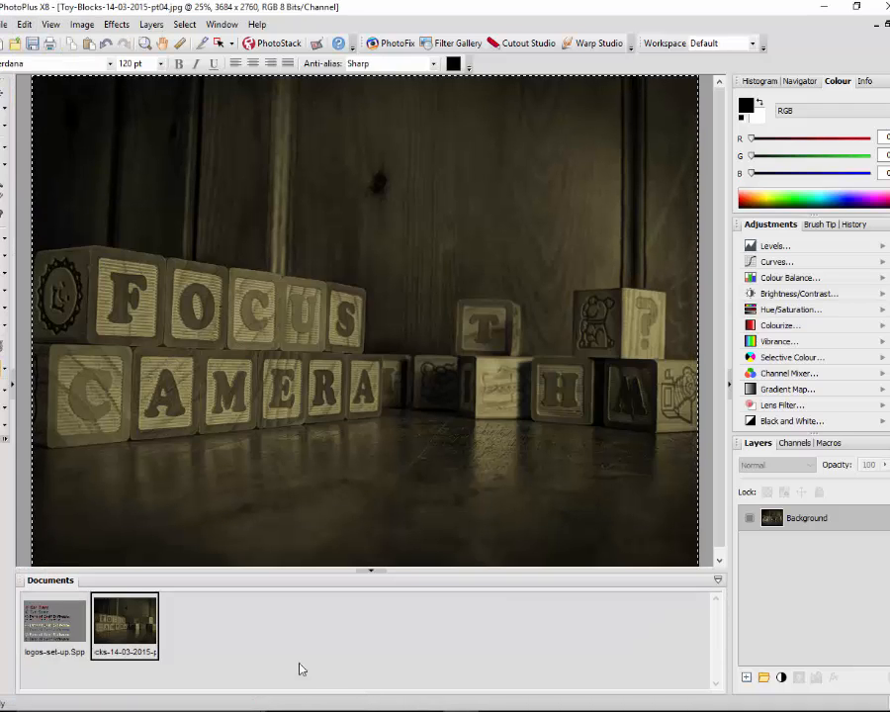
pyautogui.click(44, 633)
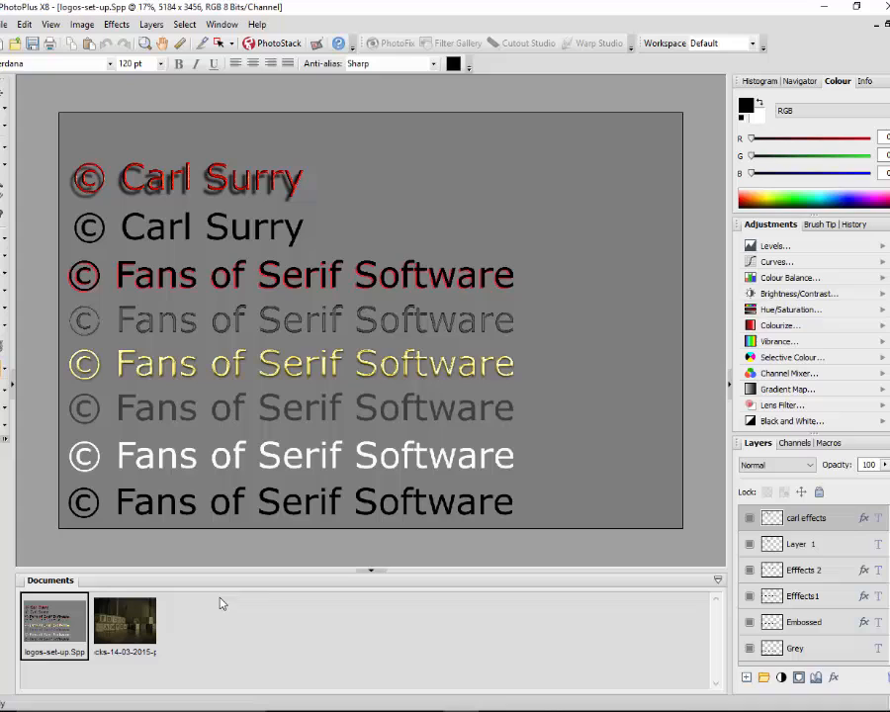
pyautogui.click(371, 576)
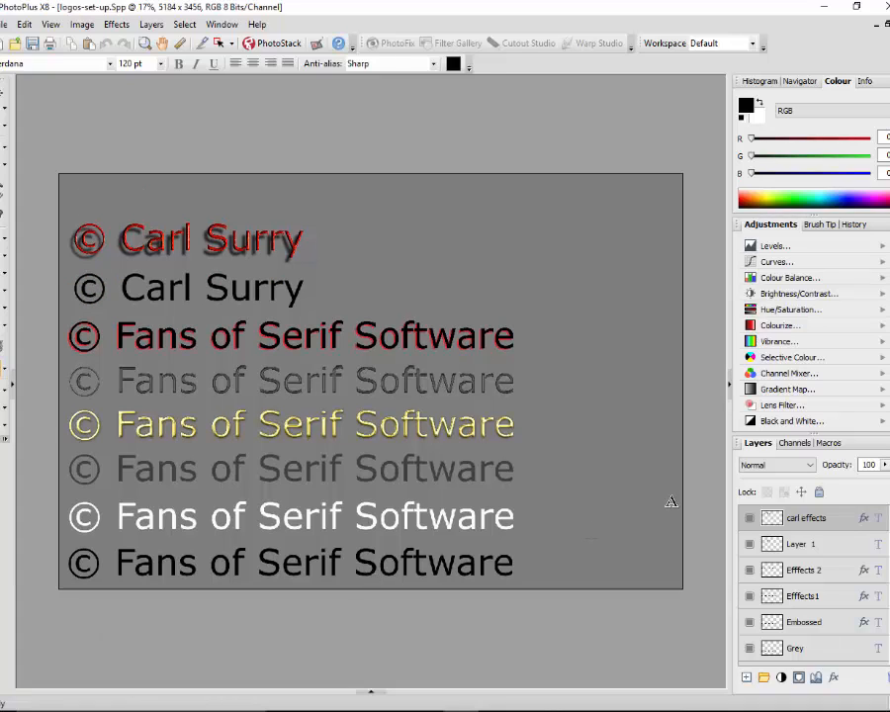
# Paste the copied photo as a new layer directly above the Background layer
pyautogui.scroll(-3, 811, 594)
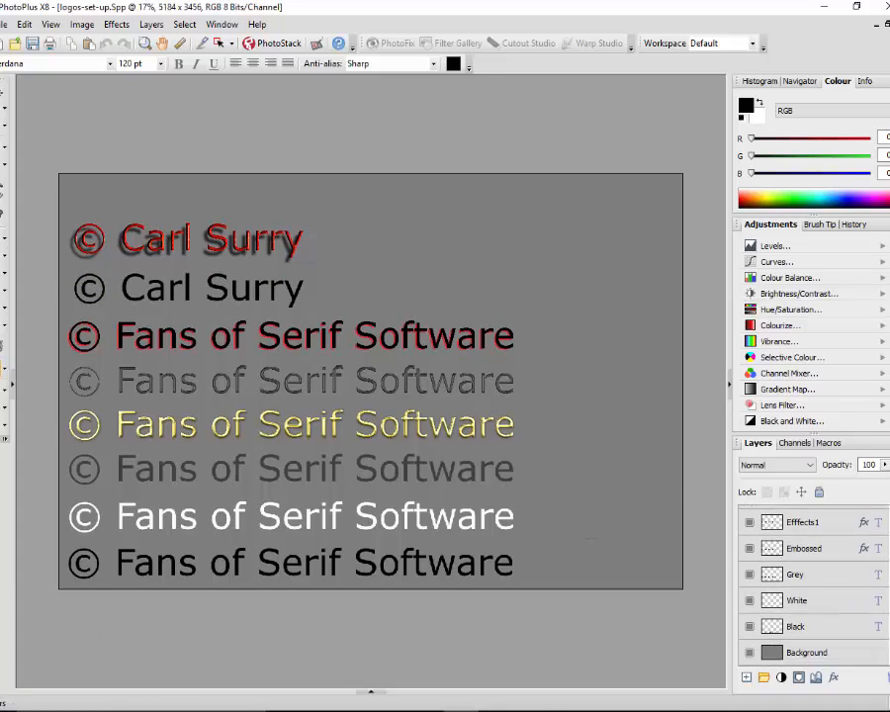
pyautogui.click(839, 656)
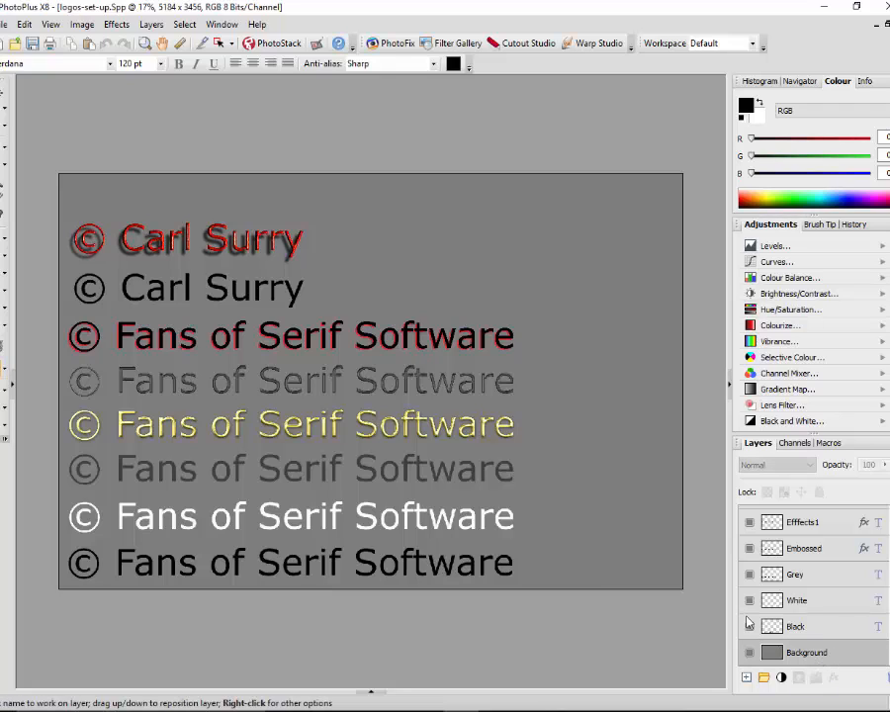
pyautogui.click(22, 24)
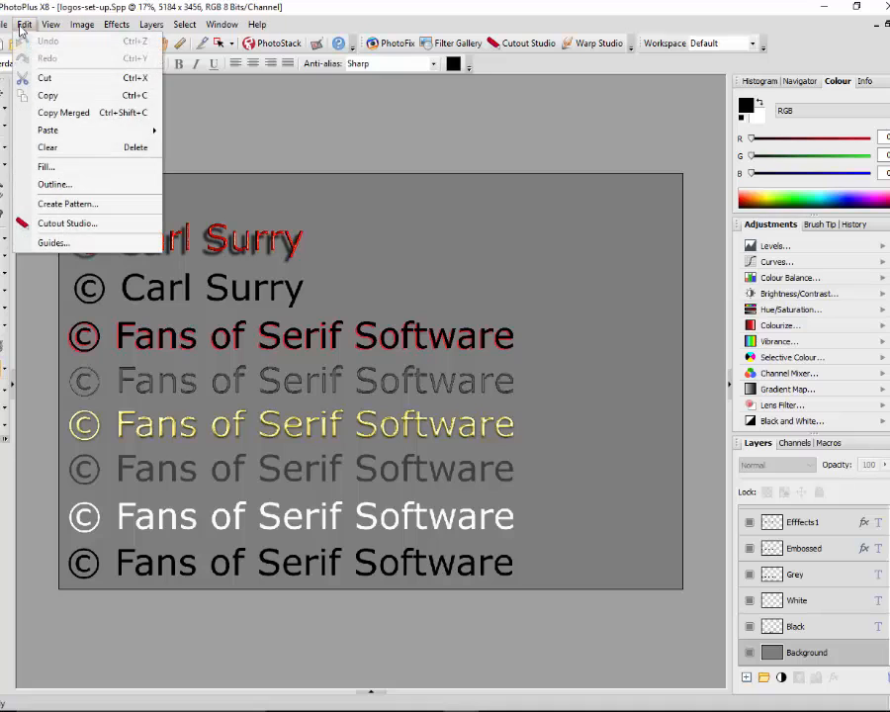
pyautogui.moveTo(85, 133)
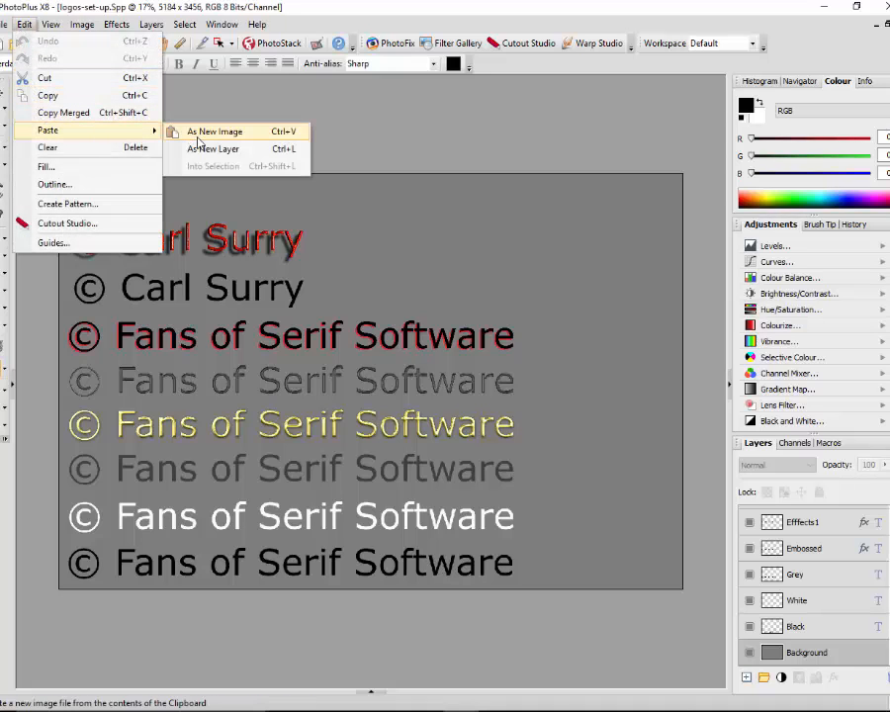
pyautogui.click(211, 150)
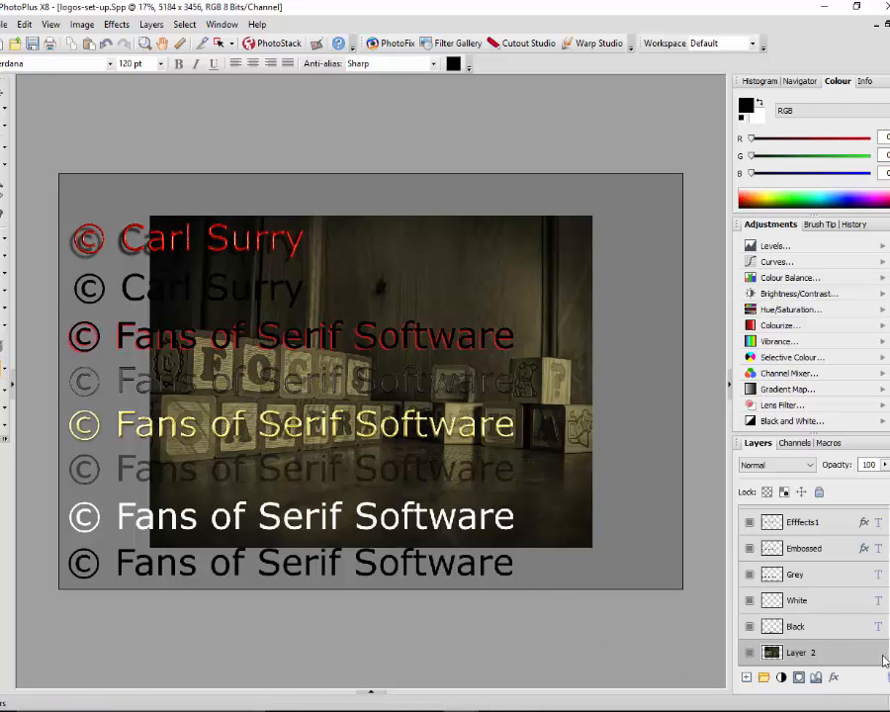
# Hide the Black, White, Grey and Embossed text layers above the pasted photo
pyautogui.scroll(-1, 811, 589)
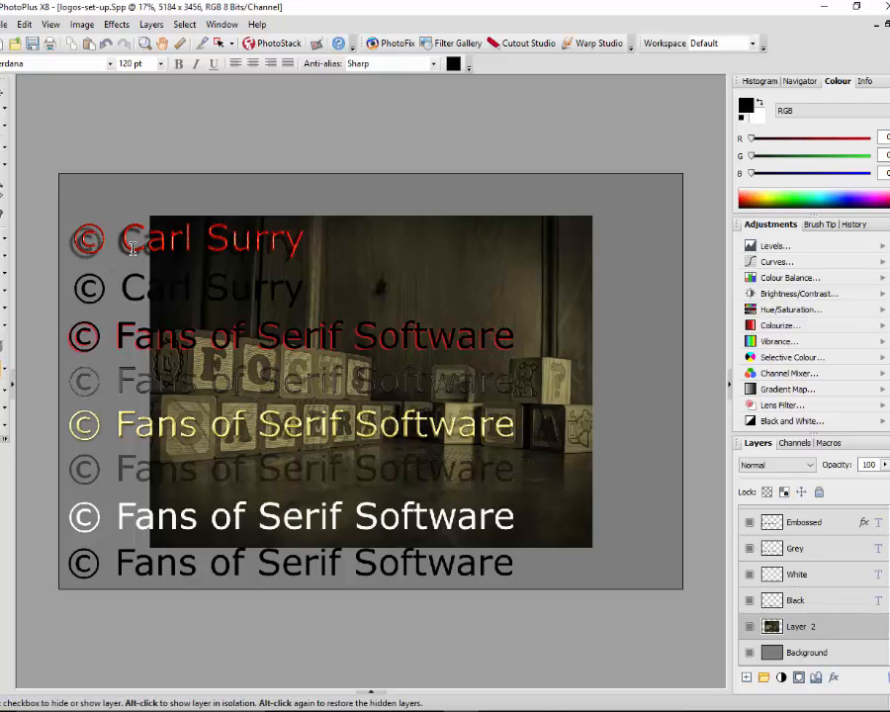
pyautogui.click(749, 628)
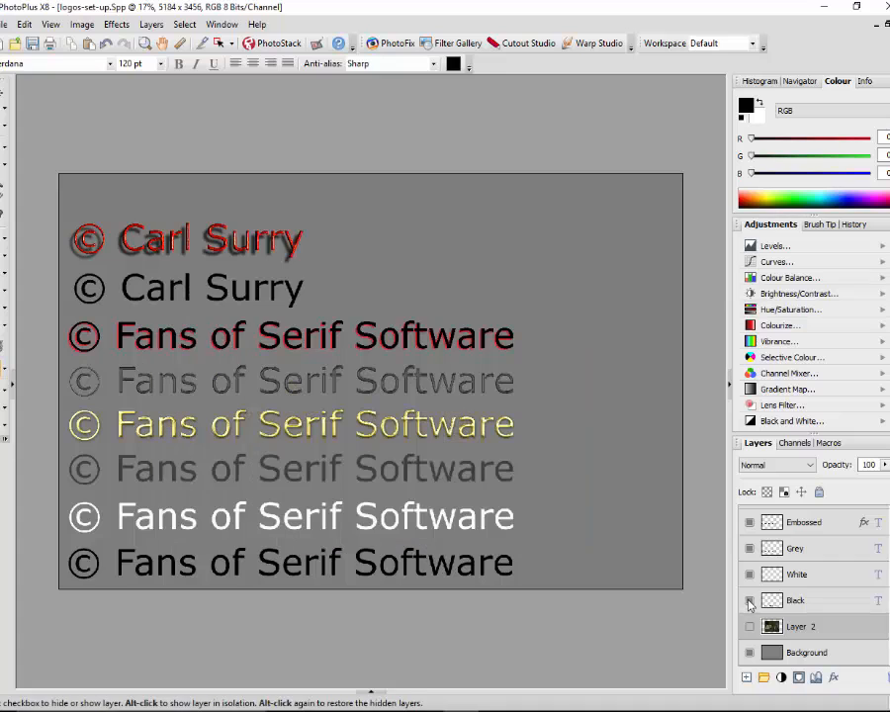
pyautogui.click(749, 600)
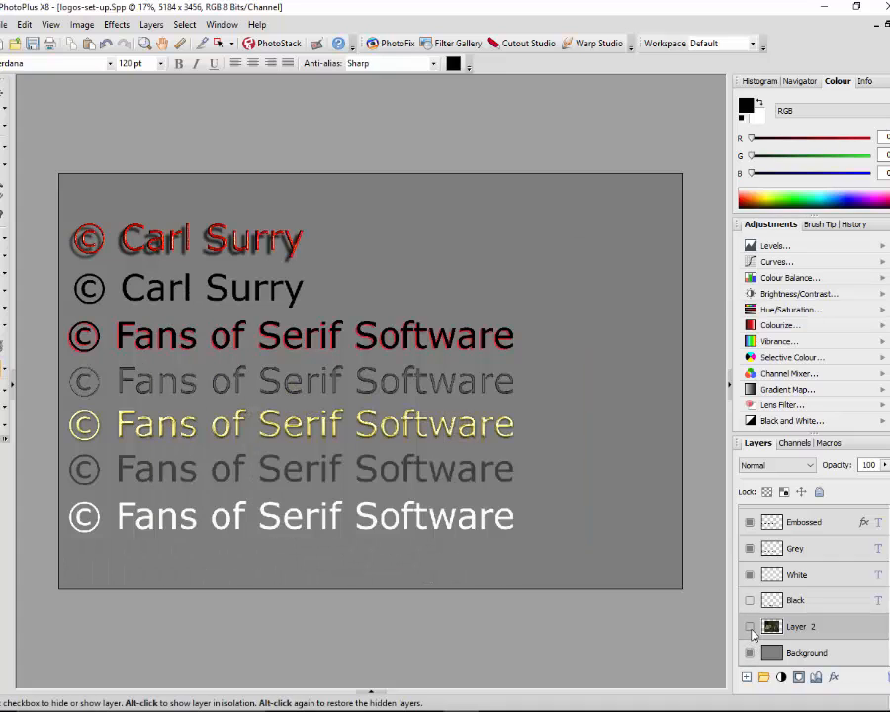
pyautogui.click(748, 626)
pyautogui.click(748, 575)
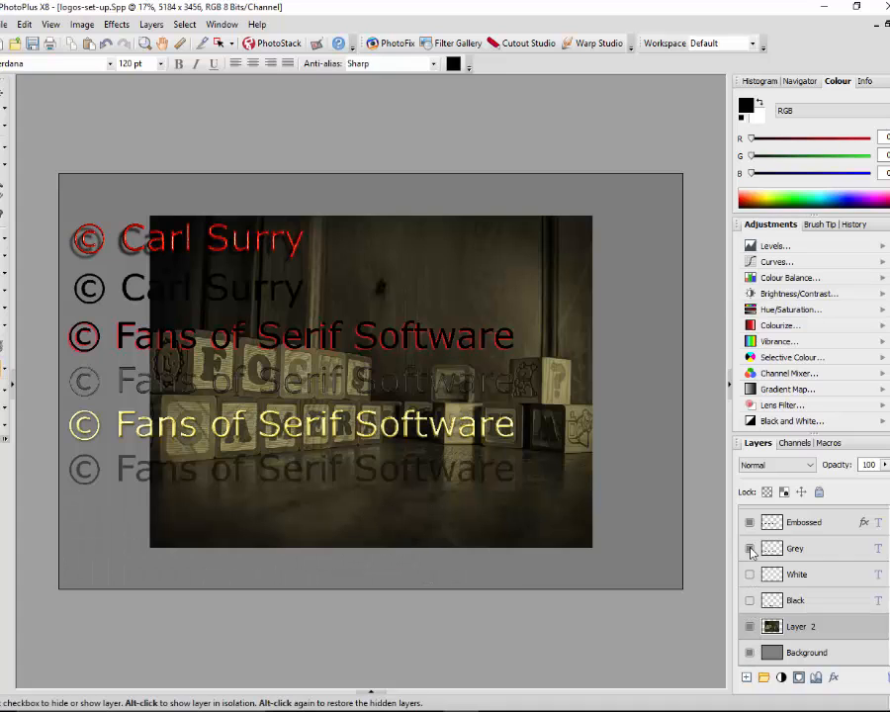
pyautogui.click(749, 548)
pyautogui.click(748, 524)
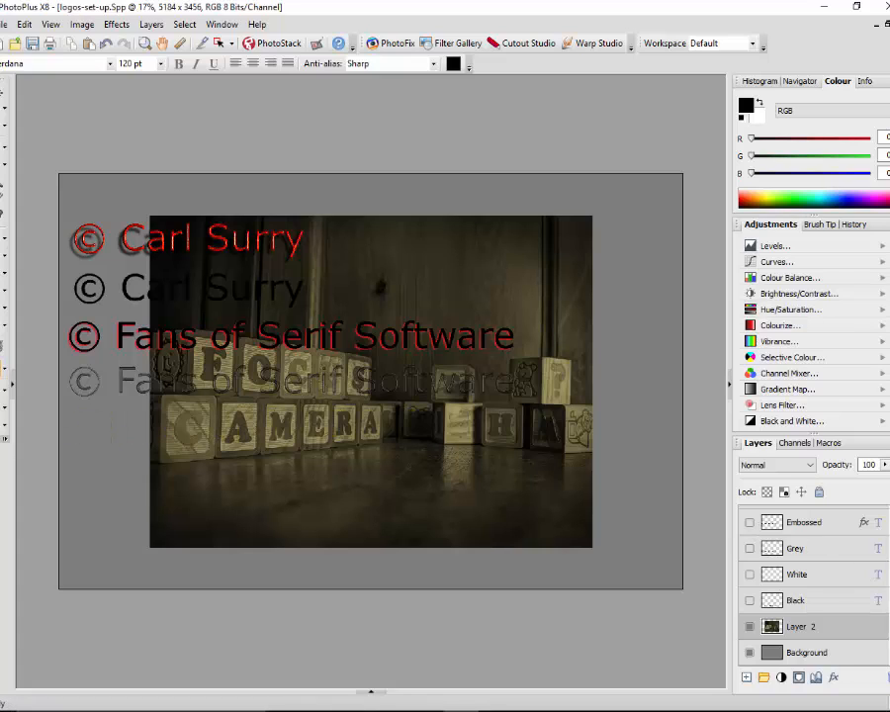
# Hide the remaining text layers: Efffects1, Efffects 2, Layer 1 and the topmost effects layer
pyautogui.scroll(4, 791, 584)
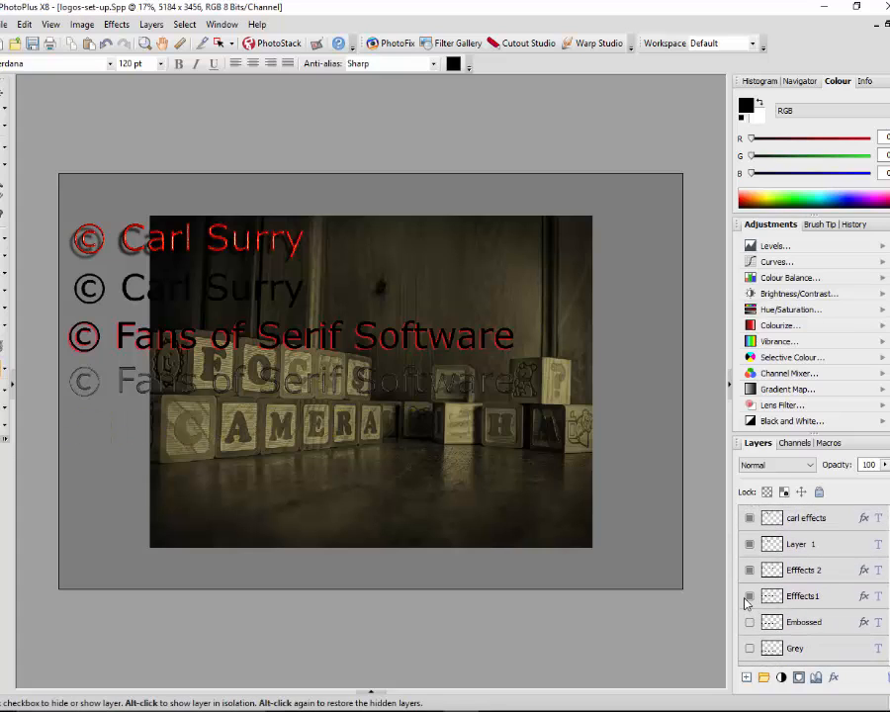
pyautogui.click(749, 596)
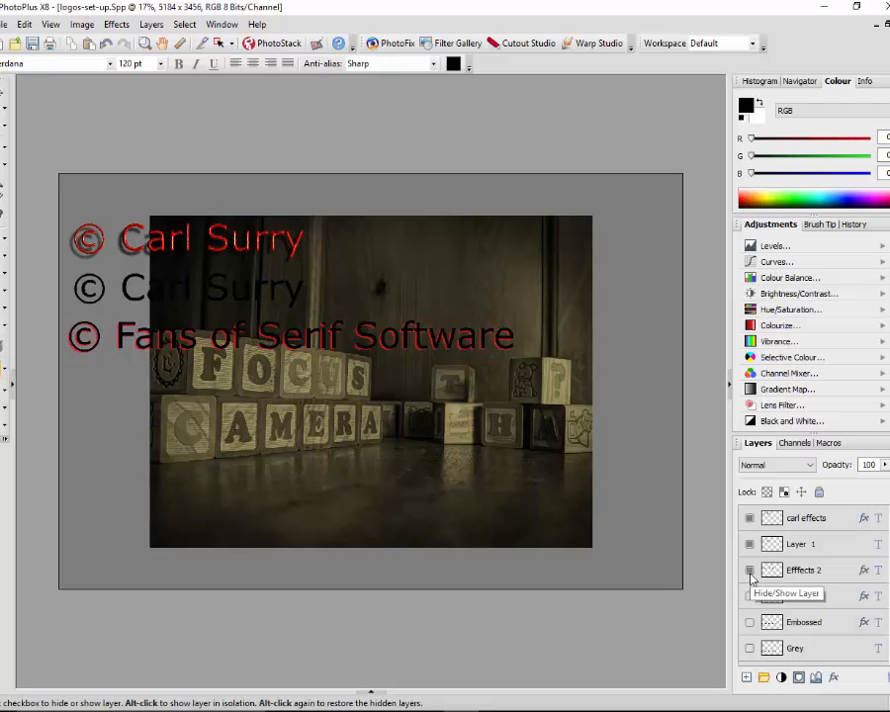
pyautogui.click(749, 571)
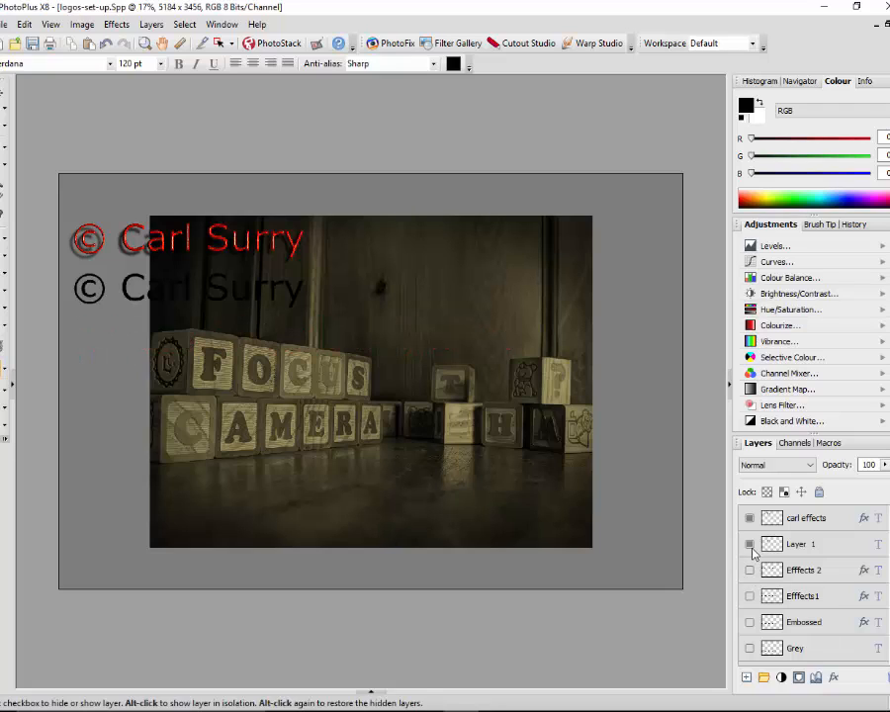
pyautogui.click(749, 544)
pyautogui.click(749, 518)
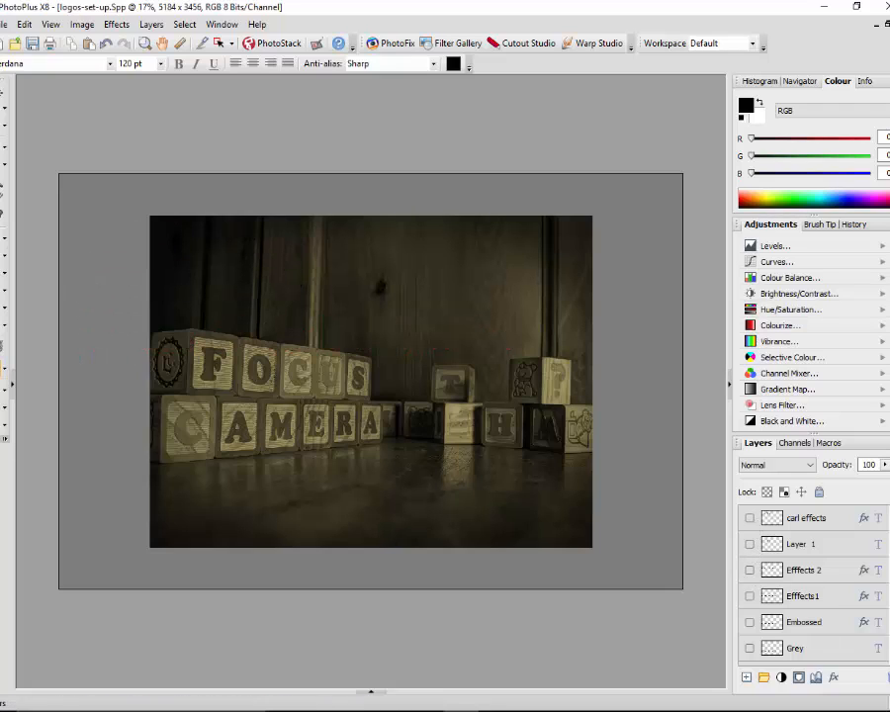
# Move the pasted photo into the lower-left corner of the canvas
pyautogui.scroll(-1, 811, 584)
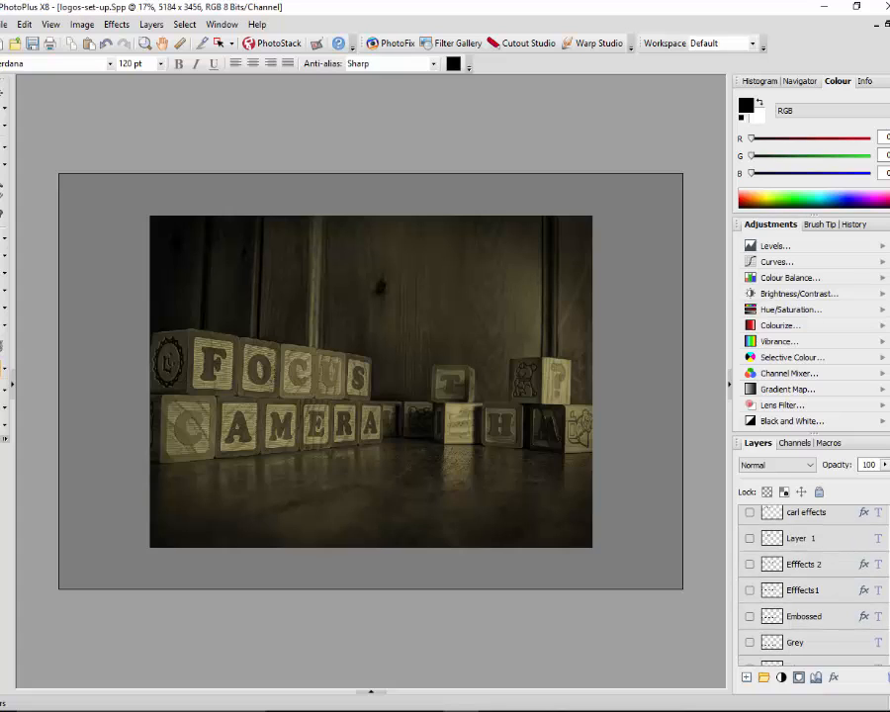
pyautogui.scroll(-3, 811, 584)
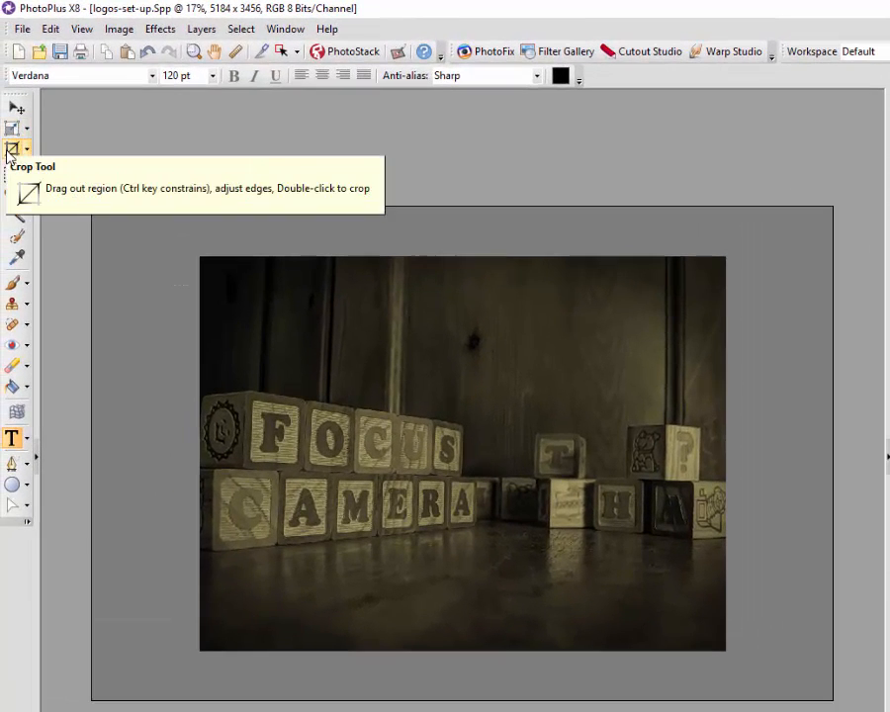
pyautogui.click(16, 106)
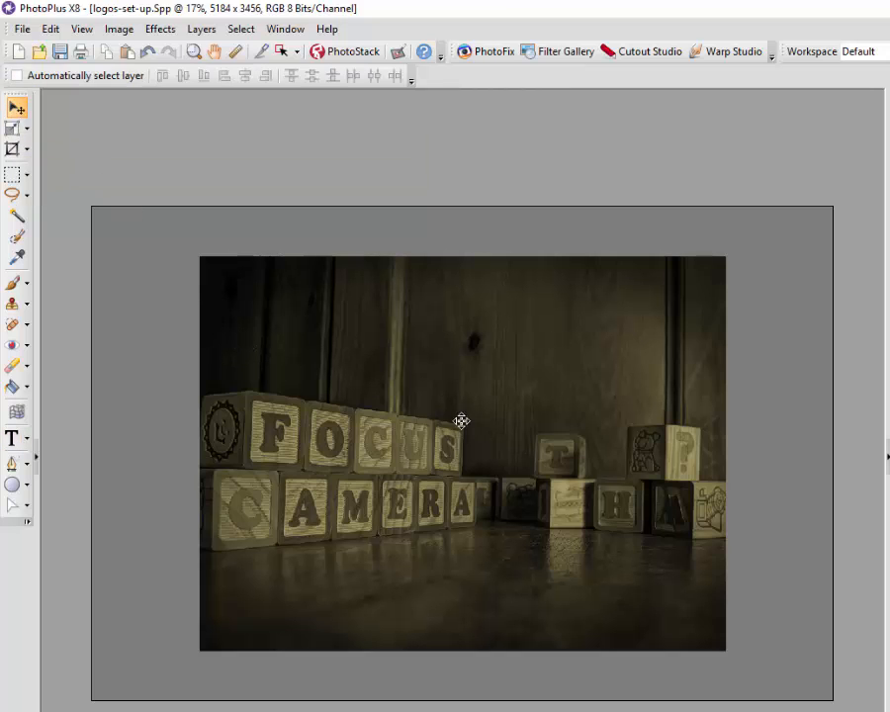
pyautogui.moveTo(492, 428); pyautogui.dragTo(392, 477)
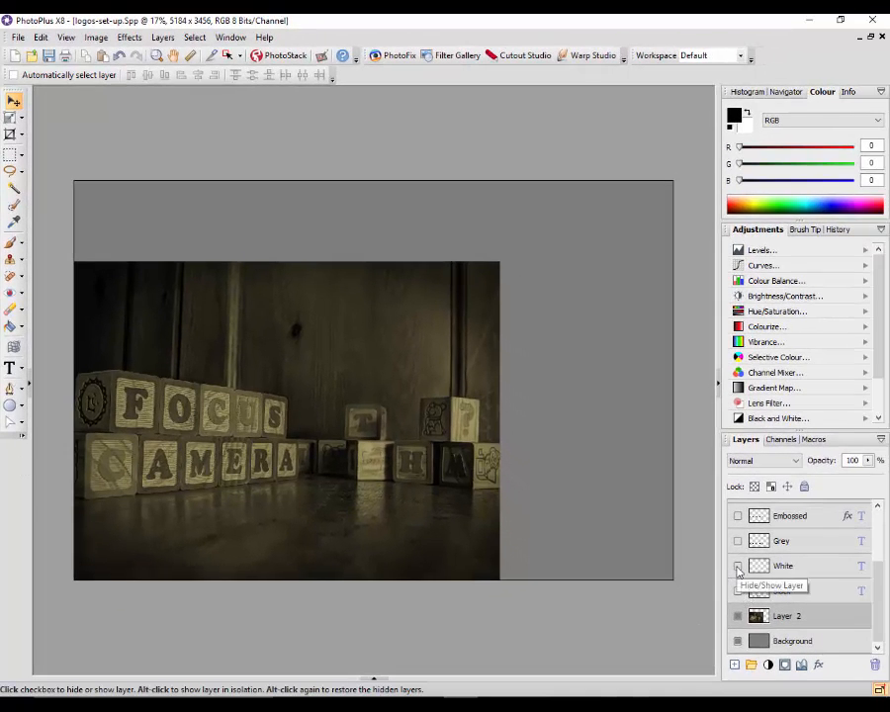
# Preview the White and Efffects1 text layers over the photo one at a time, hiding each again
pyautogui.click(736, 567)
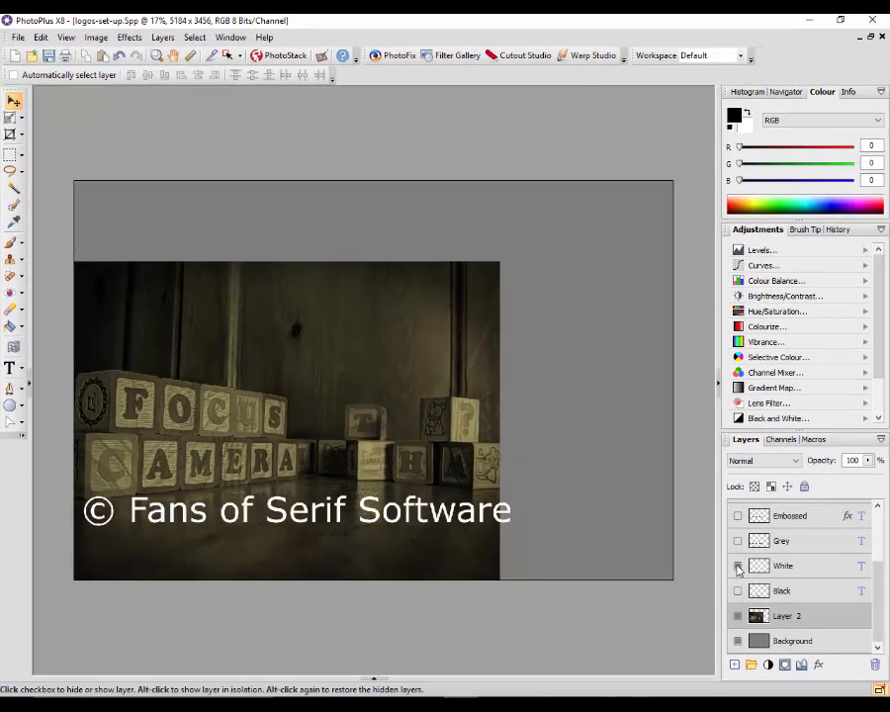
pyautogui.click(737, 568)
pyautogui.moveTo(876, 579); pyautogui.dragTo(880, 537)
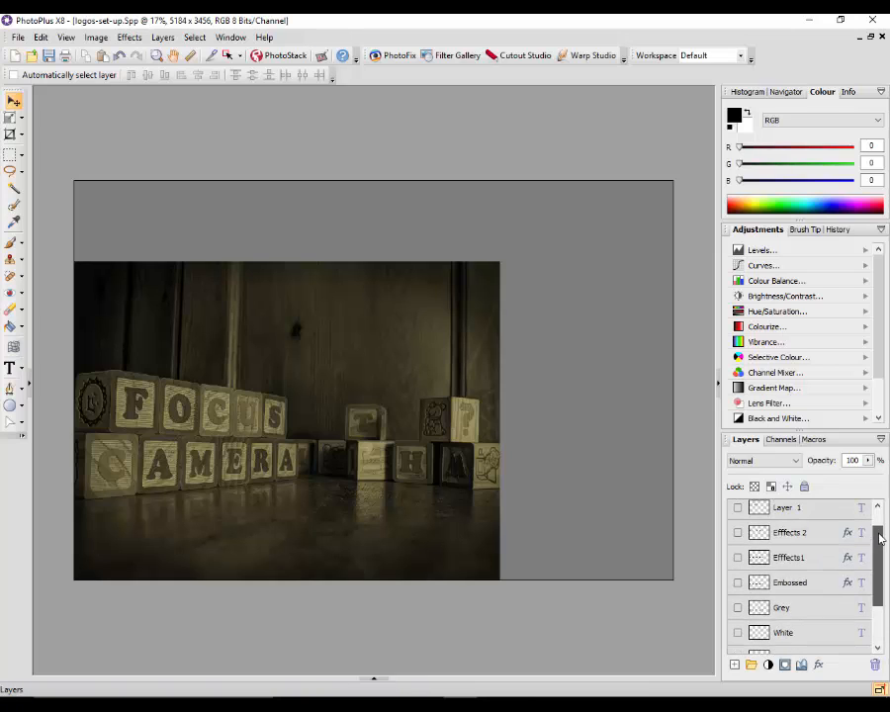
pyautogui.click(737, 561)
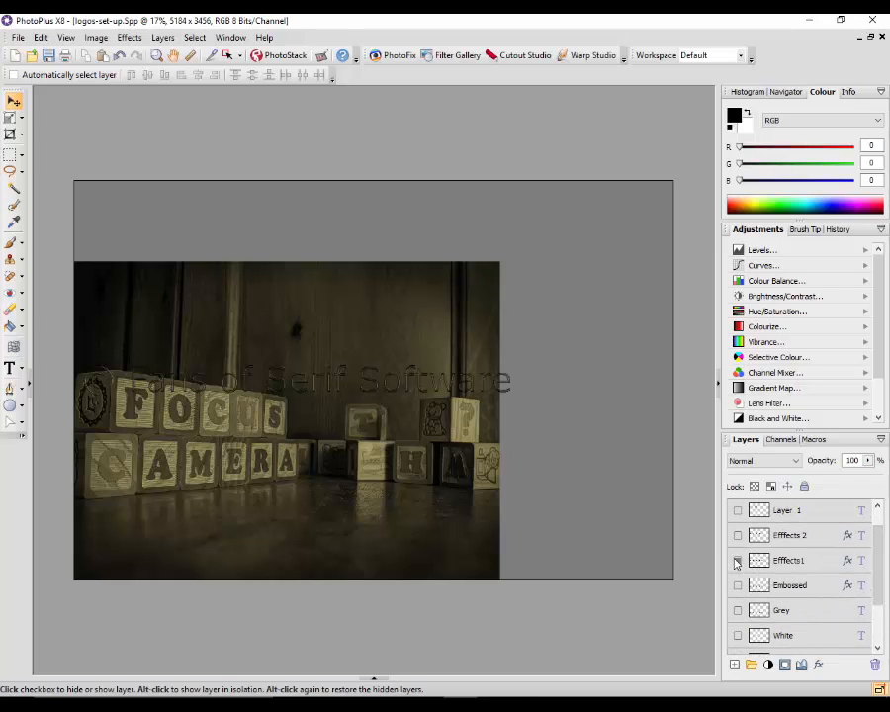
pyautogui.click(736, 561)
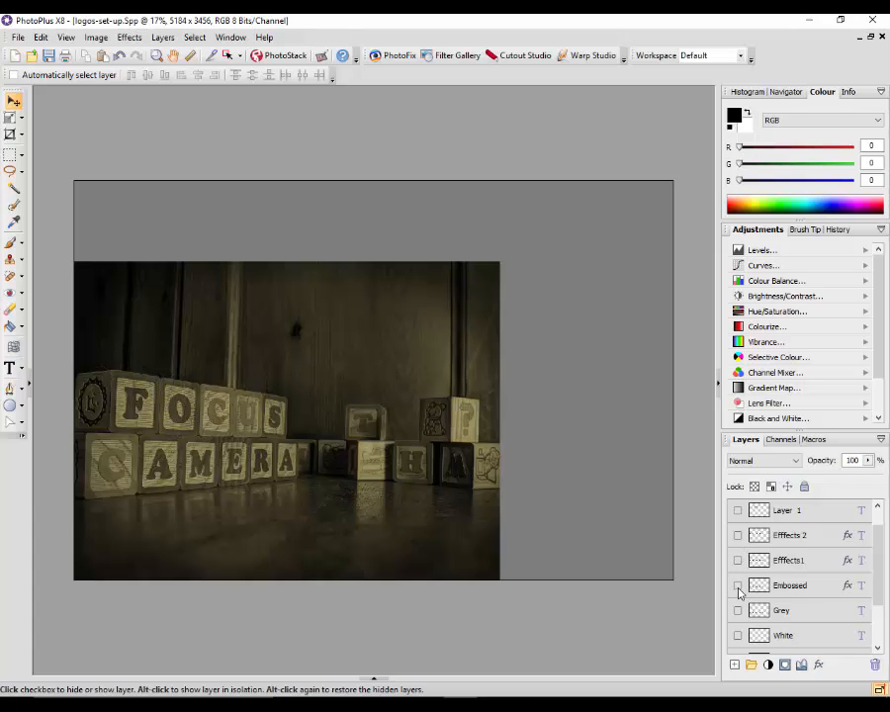
# Show the Embossed text layer over the photo and briefly preview the Grey layer, hiding Grey again
pyautogui.click(737, 587)
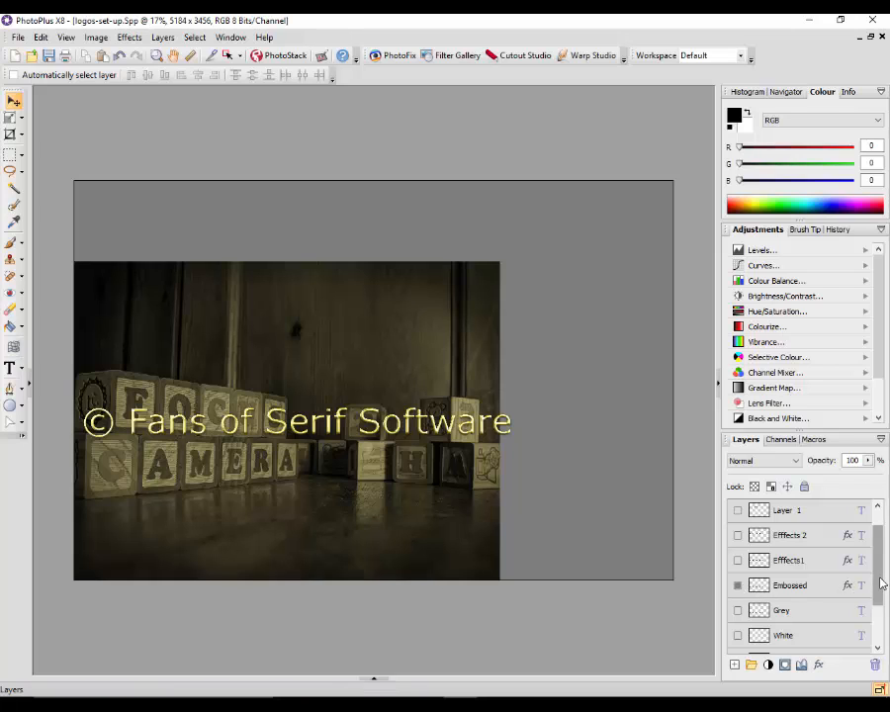
pyautogui.scroll(-1, 882, 584)
pyautogui.click(738, 582)
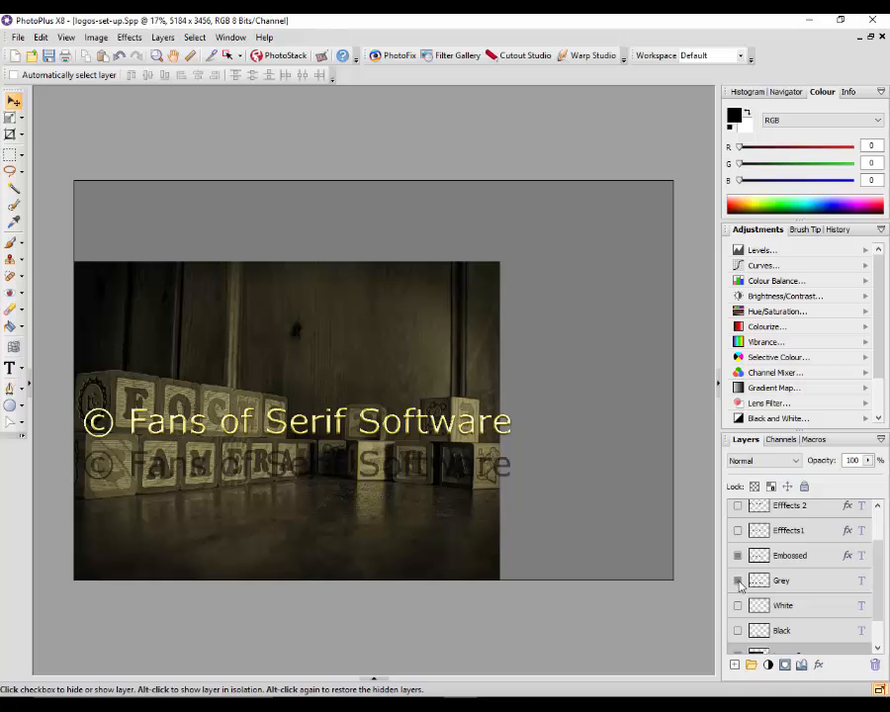
pyautogui.click(738, 581)
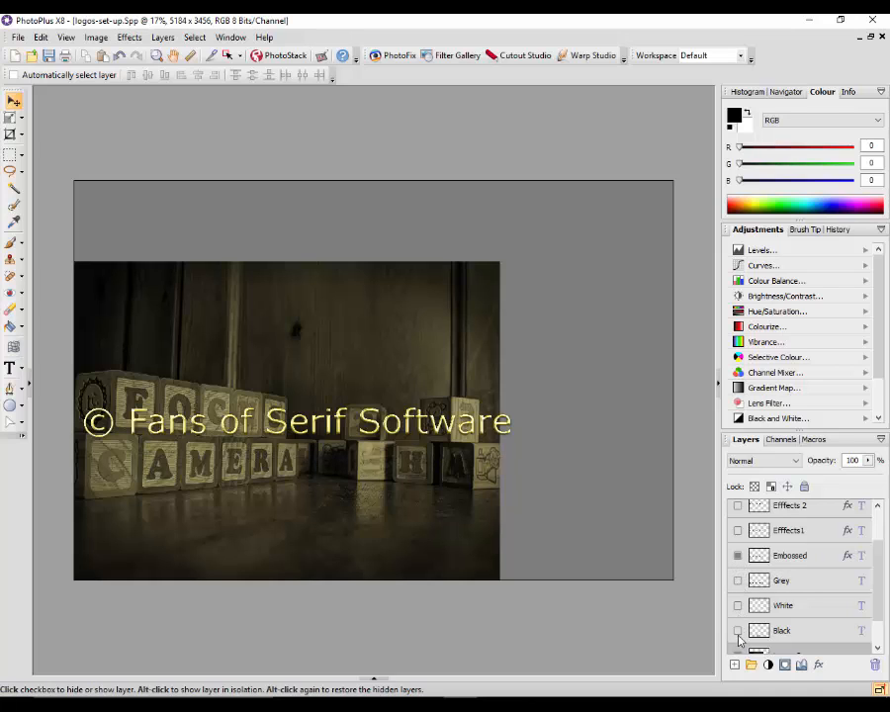
pyautogui.scroll(-2, 878, 583)
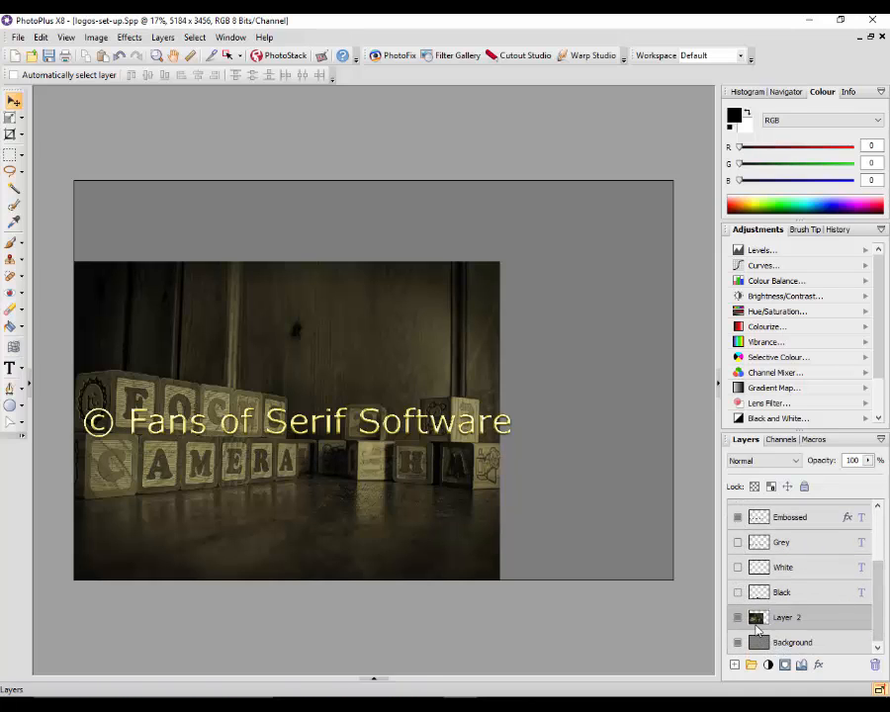
pyautogui.moveTo(877, 601); pyautogui.dragTo(876, 562)
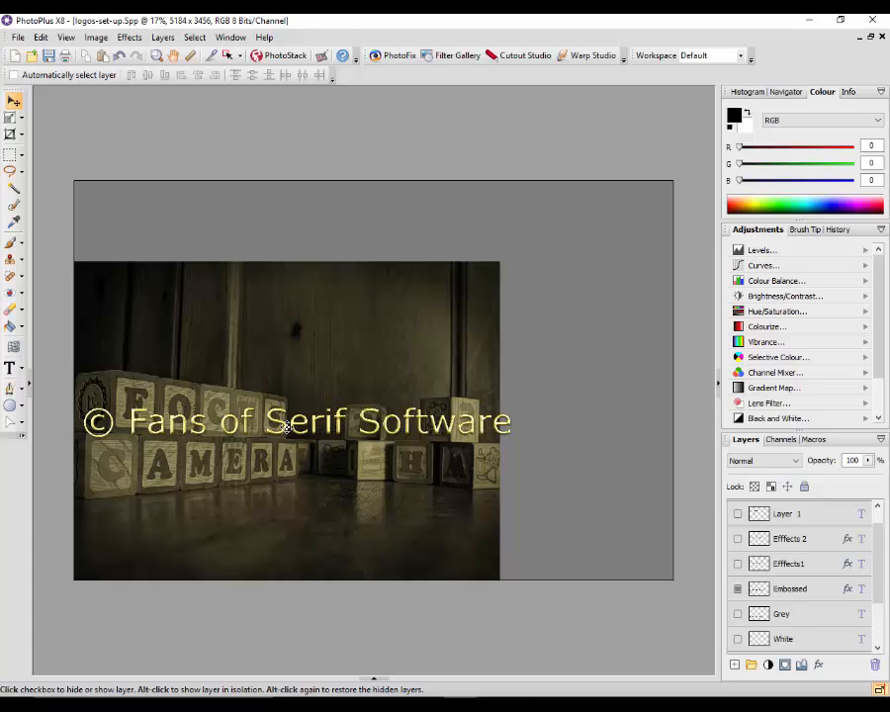
# Select the Embossed layer and move its copyright text to the dark area above the blocks
pyautogui.doubleClick(834, 593)
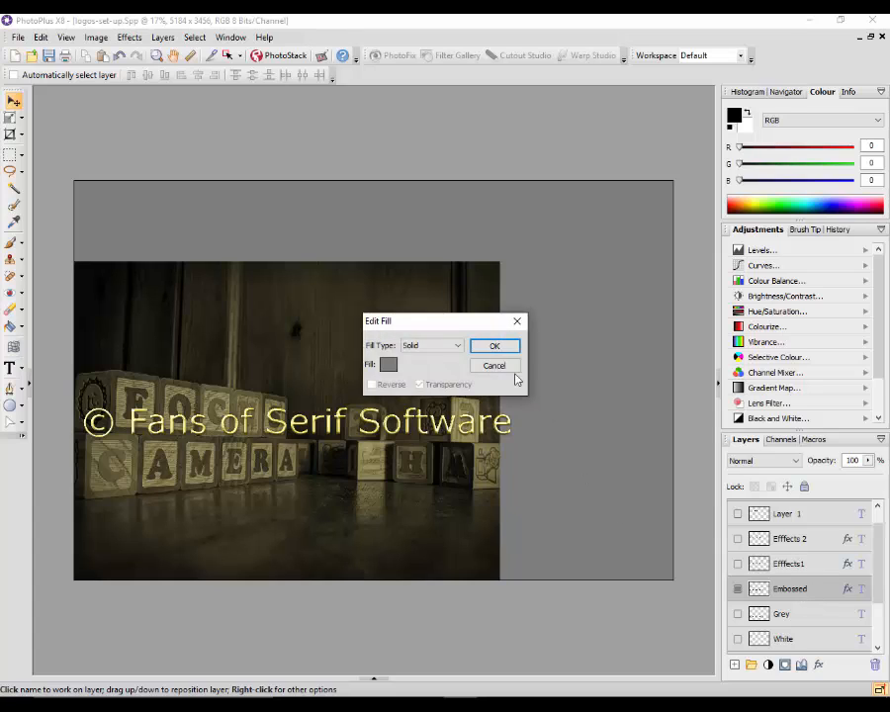
pyautogui.click(510, 368)
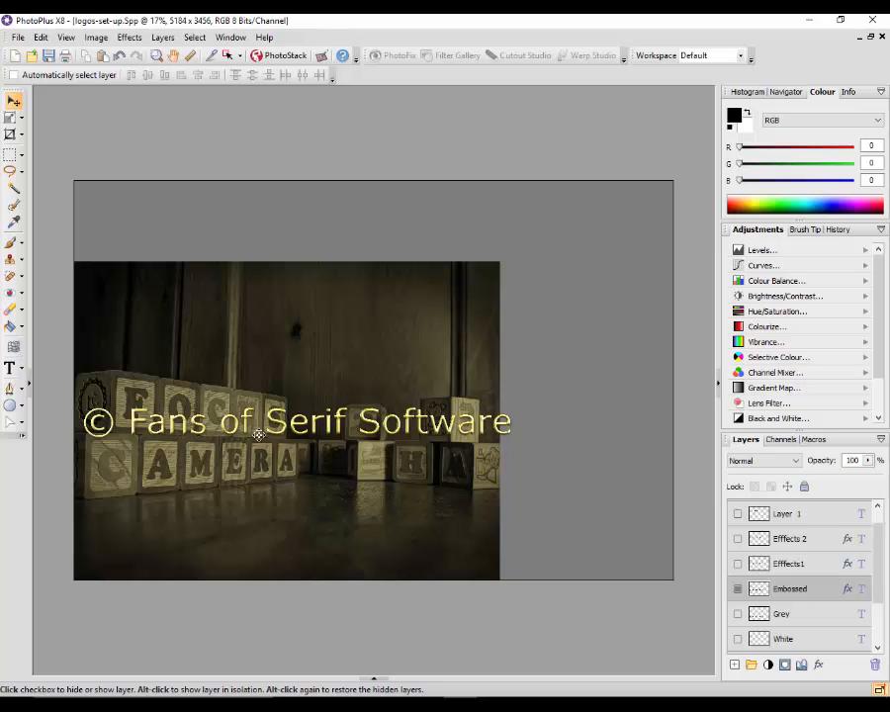
pyautogui.moveTo(269, 425); pyautogui.dragTo(269, 454)
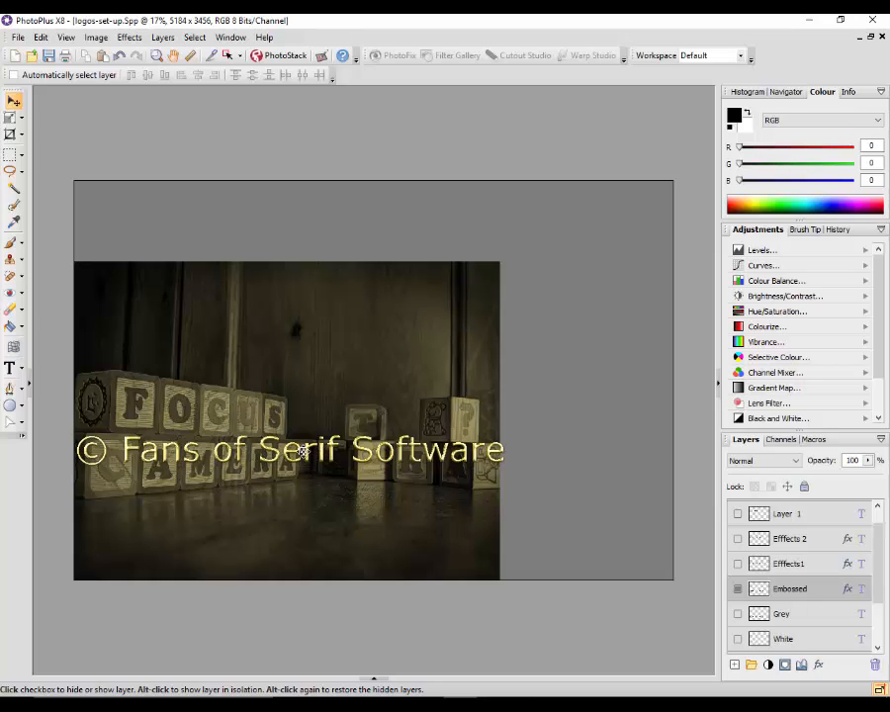
pyautogui.moveTo(314, 450); pyautogui.dragTo(303, 316)
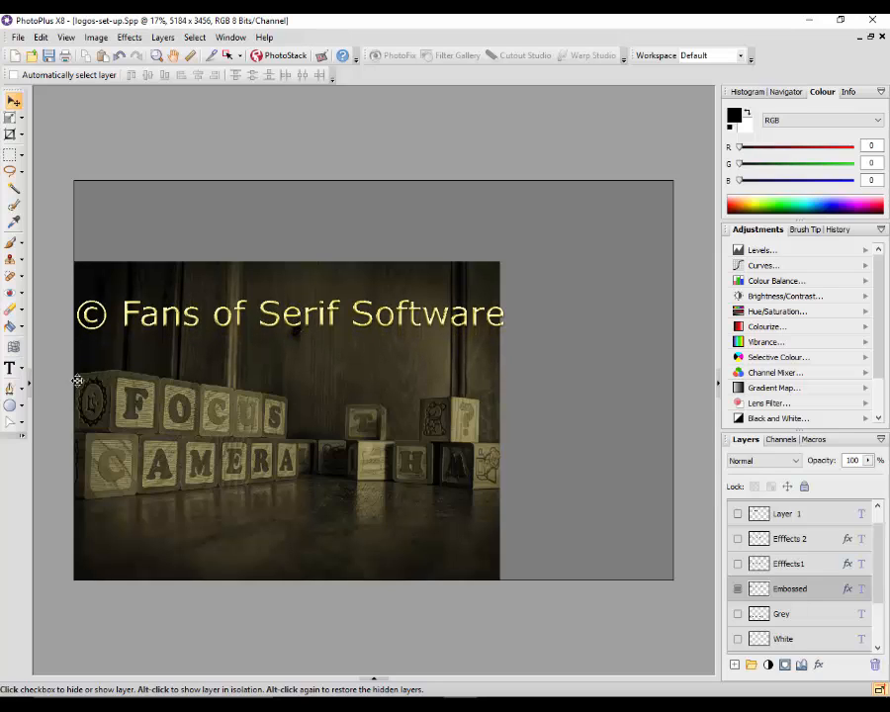
# Select the whole Embossed copyright text and set its font size to 48 pt
pyautogui.click(12, 371)
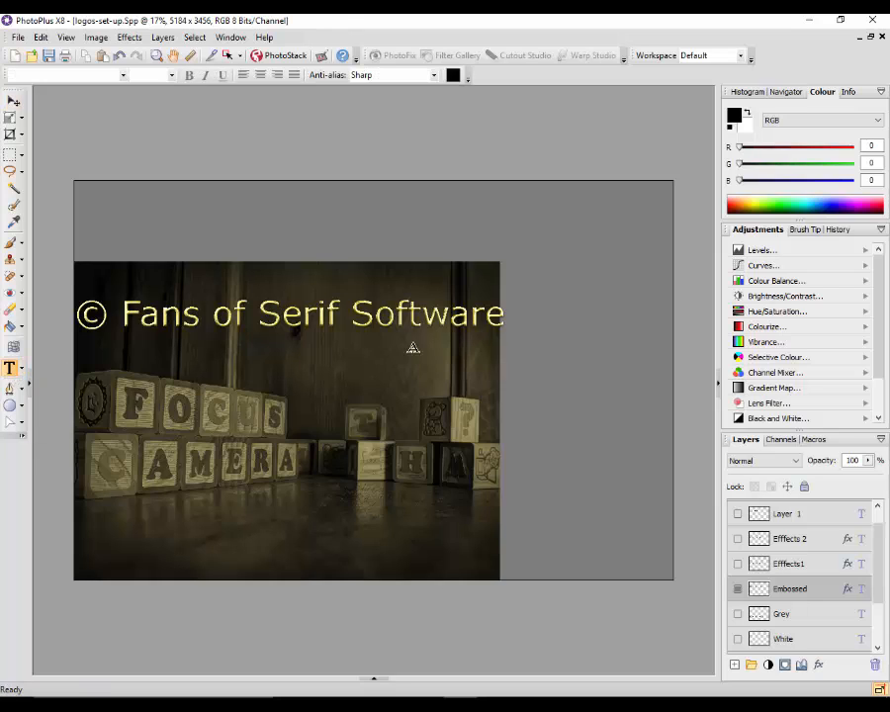
pyautogui.click(505, 316)
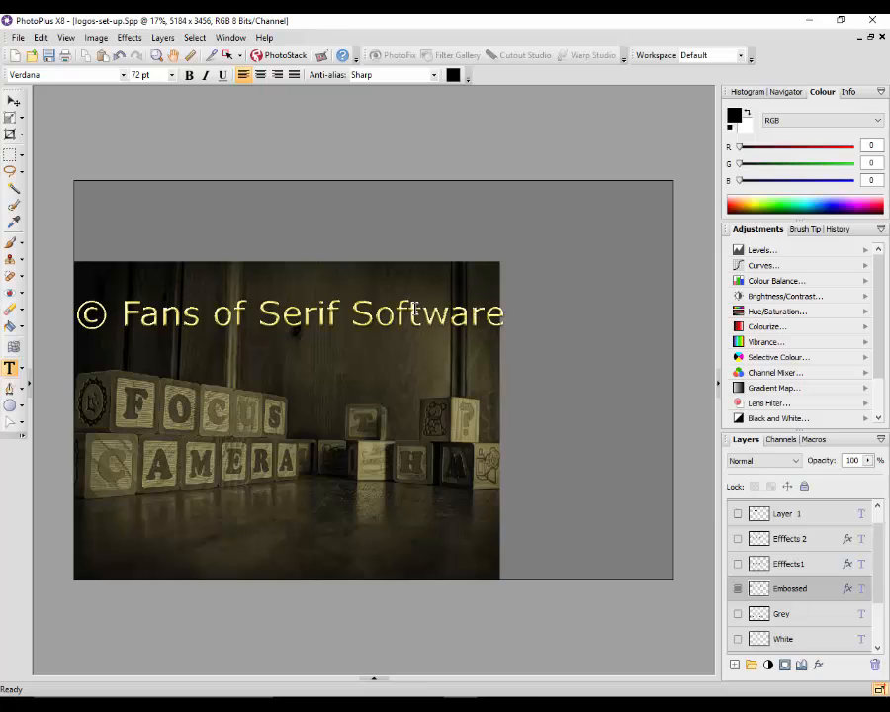
pyautogui.moveTo(505, 316); pyautogui.dragTo(408, 314)
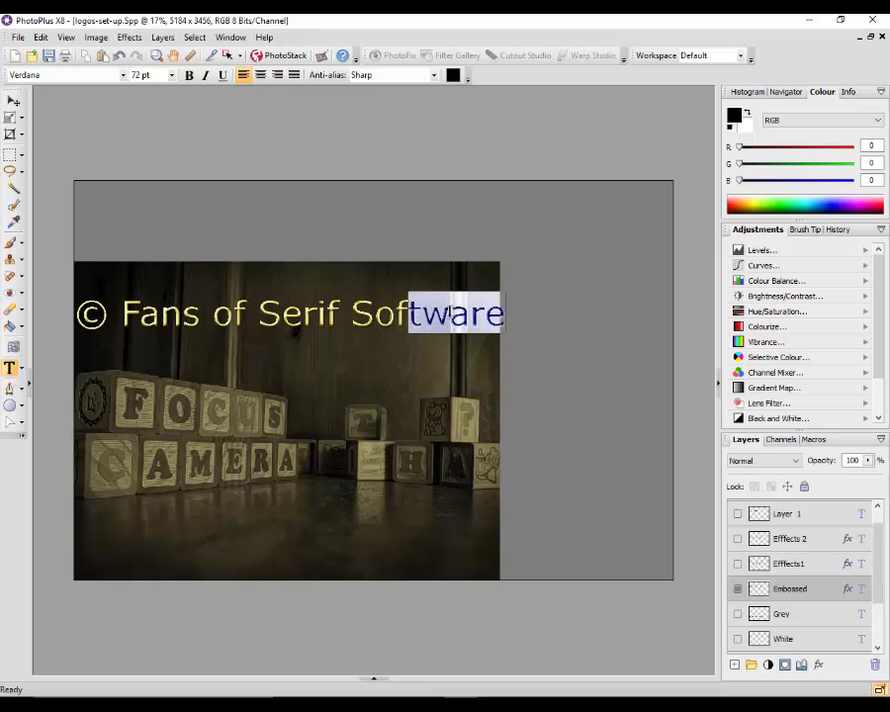
pyautogui.click(509, 317)
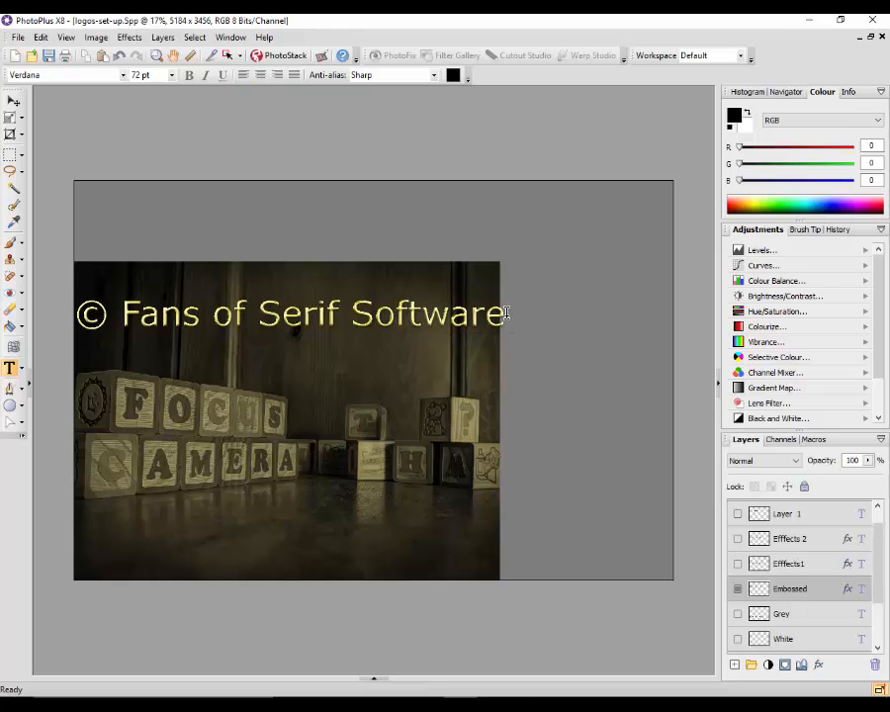
pyautogui.keyDown('shift'); pyautogui.click(424, 315); pyautogui.keyUp('shift')
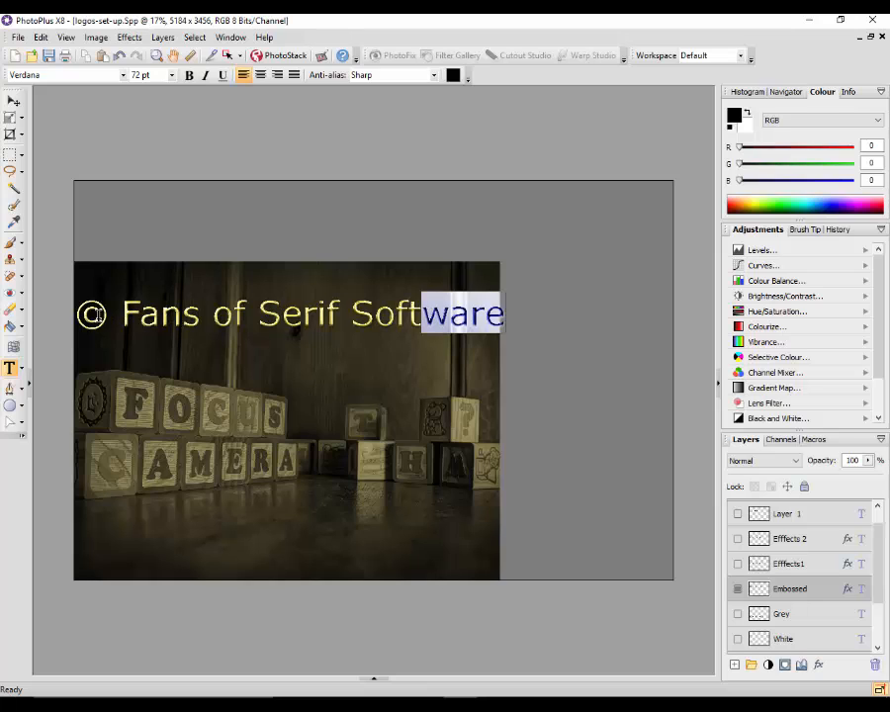
pyautogui.keyDown('shift'); pyautogui.click(75, 315); pyautogui.keyUp('shift')
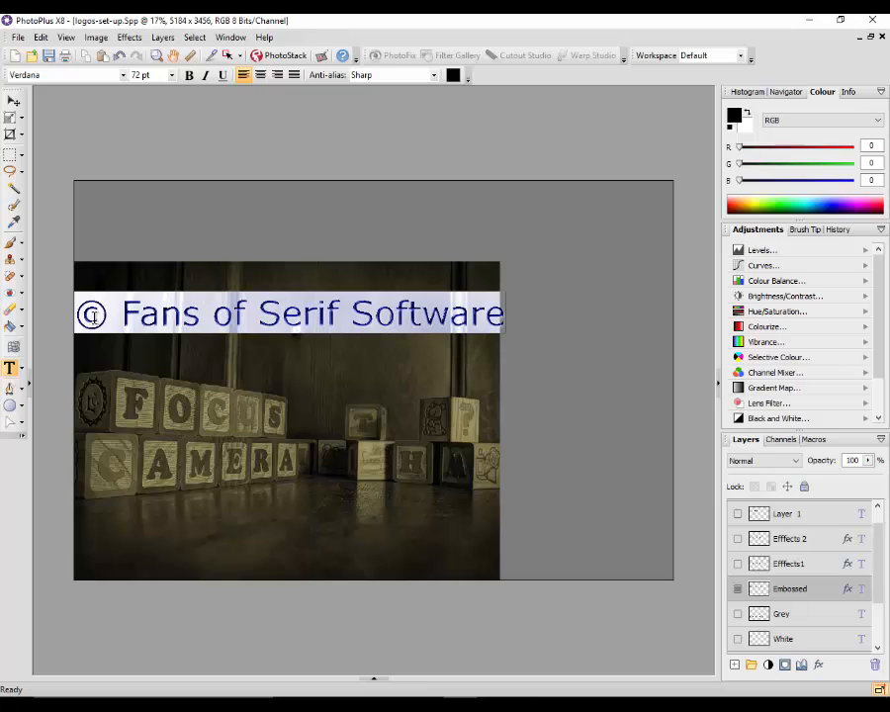
pyautogui.click(172, 75)
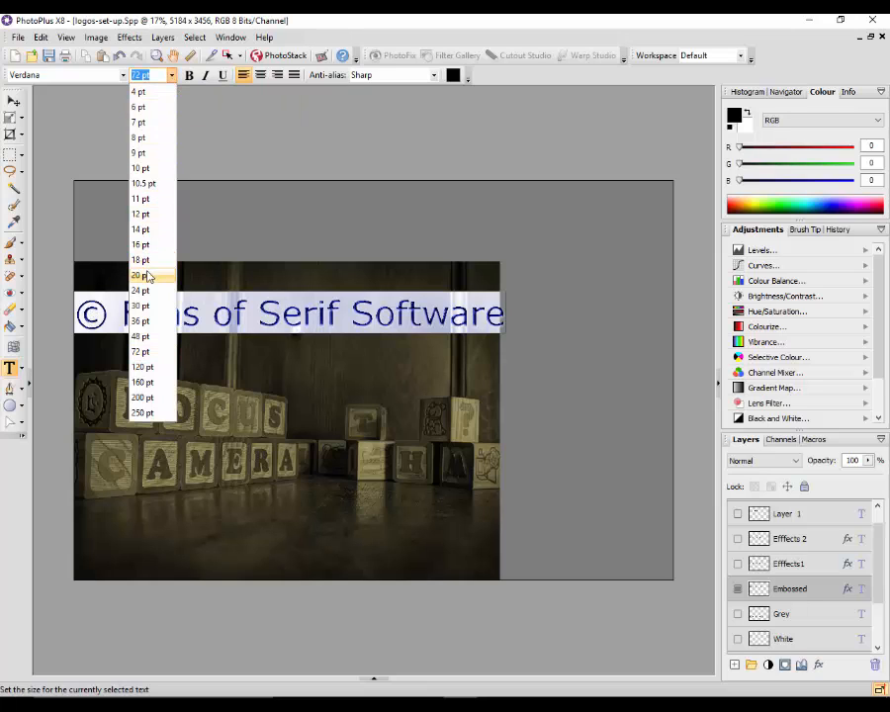
pyautogui.click(141, 336)
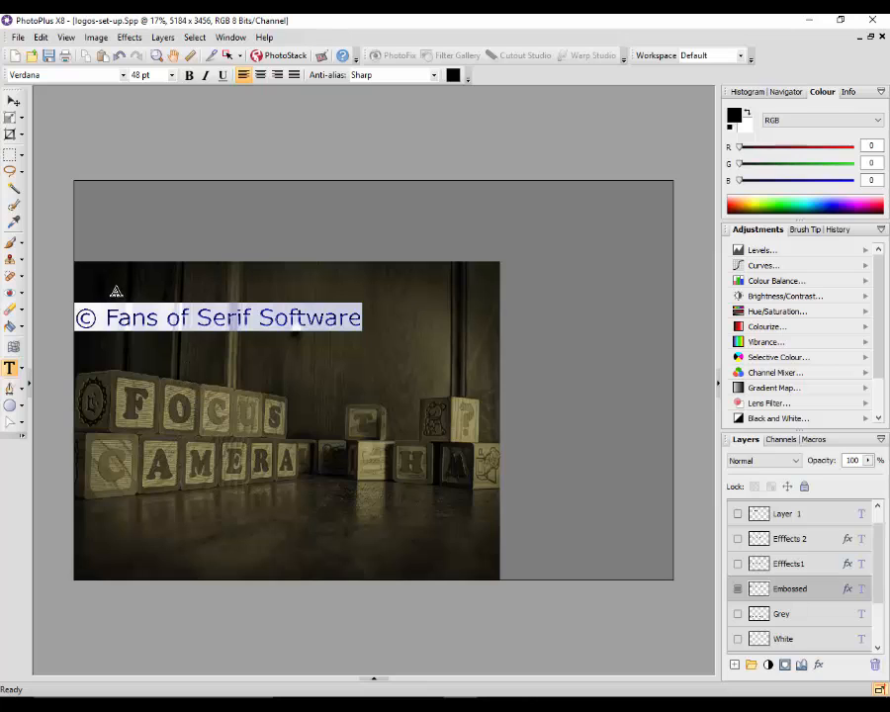
# Move the resized copyright text so it sits roughly centred across the upper part of the photo
pyautogui.click(13, 102)
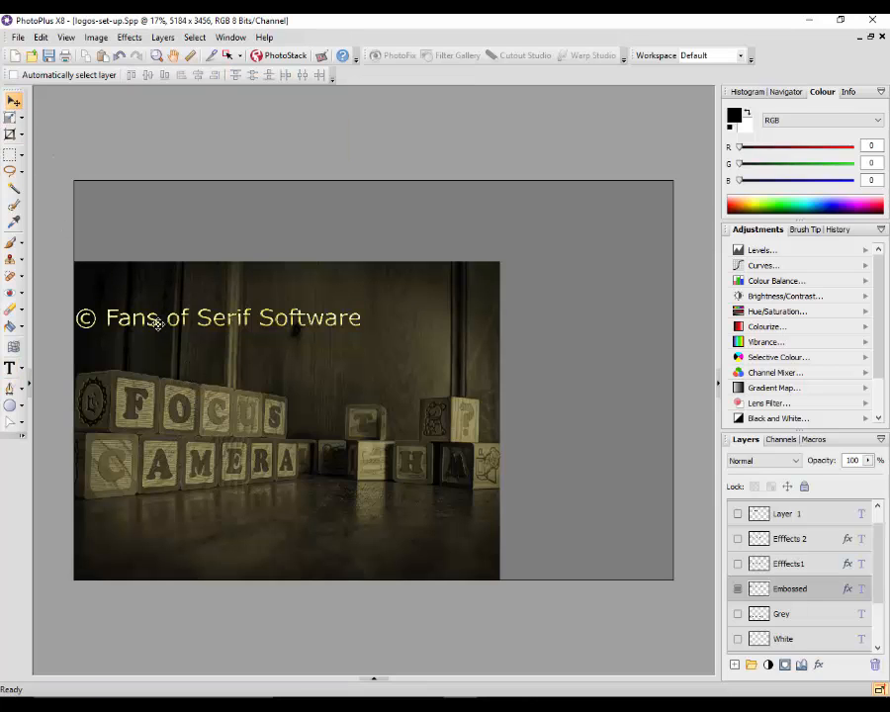
pyautogui.moveTo(175, 319); pyautogui.dragTo(235, 312)
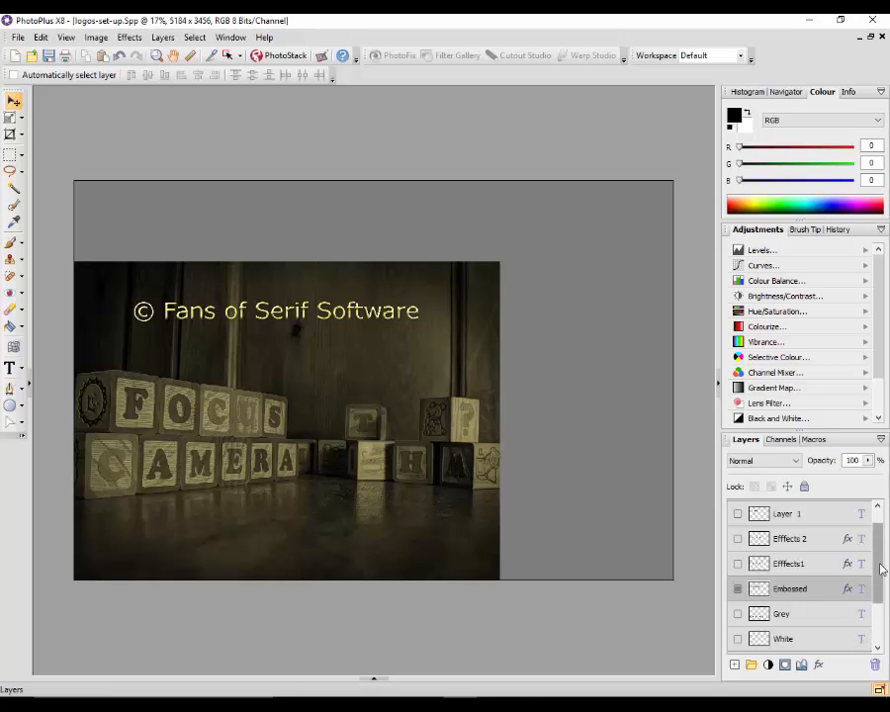
pyautogui.moveTo(880, 569)
pyautogui.mouseDown()
pyautogui.moveTo(881, 608)
pyautogui.moveTo(881, 579)
pyautogui.mouseUp()
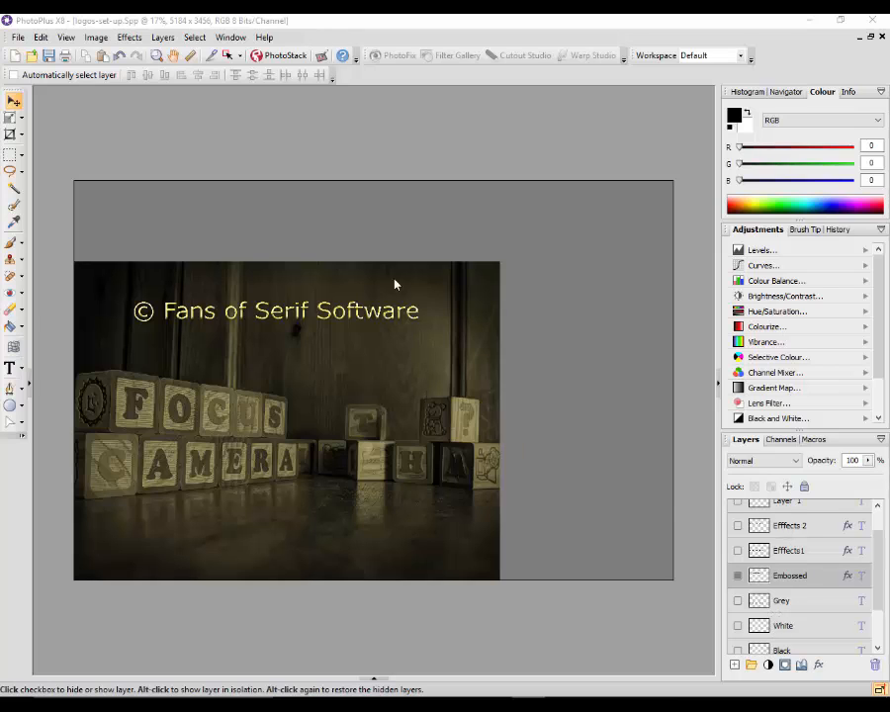
# Merge all layers, visible and invisible, into a single layer
pyautogui.click(152, 25)
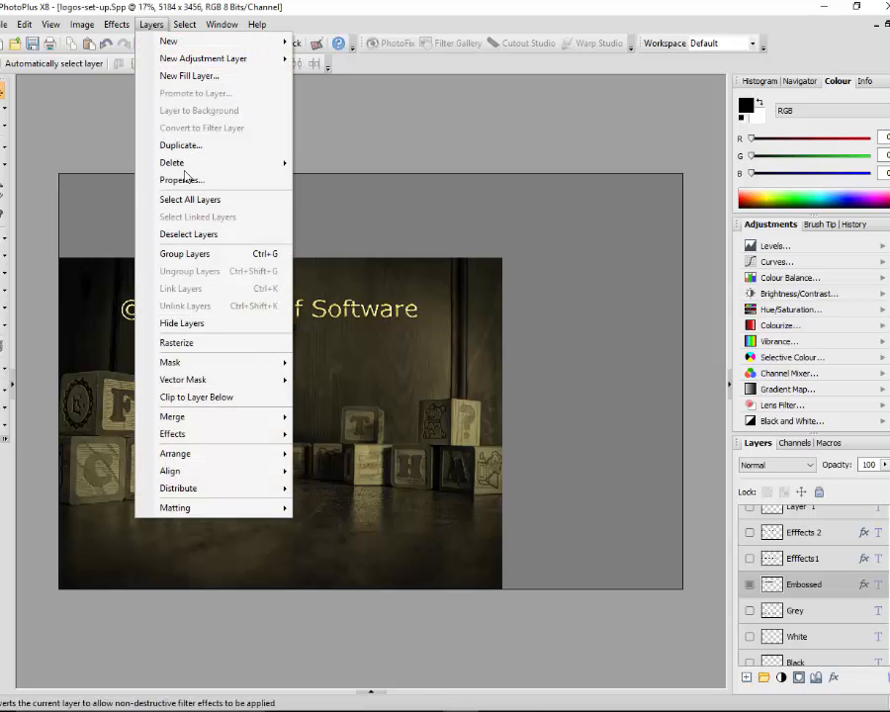
pyautogui.moveTo(222, 416)
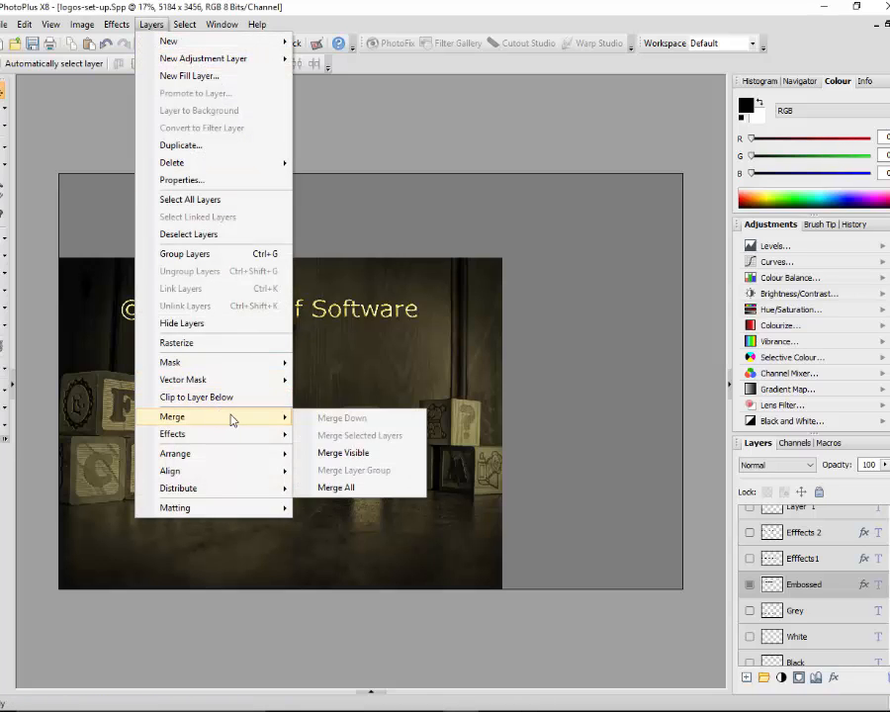
pyautogui.click(341, 490)
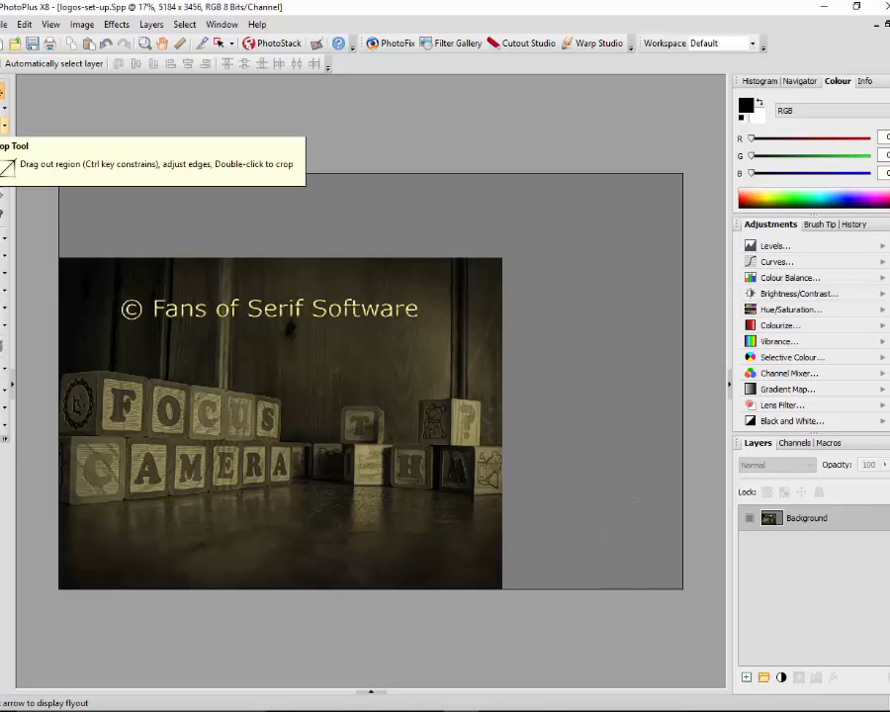
# Crop the image to the photo's edges, about 3667 x 2746 pixels, removing the surrounding grey canvas
pyautogui.click(4, 126)
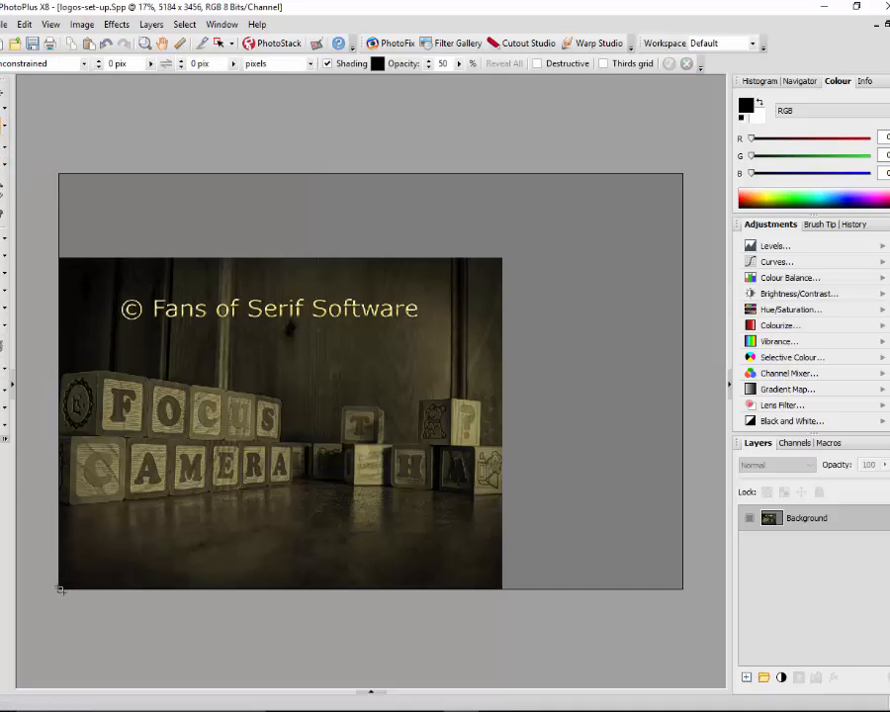
pyautogui.moveTo(60, 587)
pyautogui.mouseDown()
pyautogui.moveTo(311, 409)
pyautogui.moveTo(455, 333)
pyautogui.moveTo(493, 285)
pyautogui.moveTo(500, 260)
pyautogui.mouseUp()
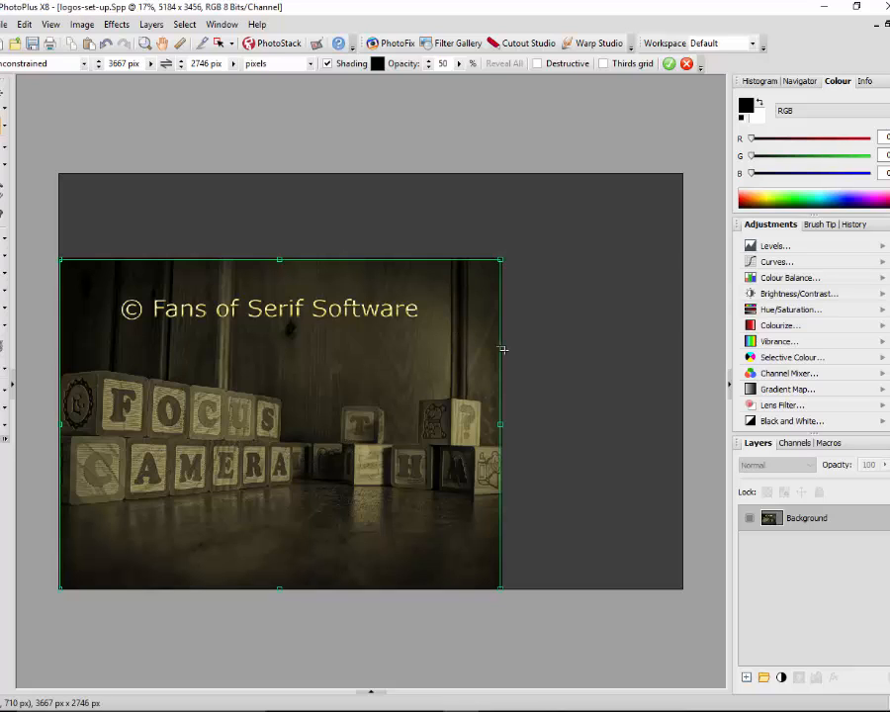
pyautogui.doubleClick(231, 435)
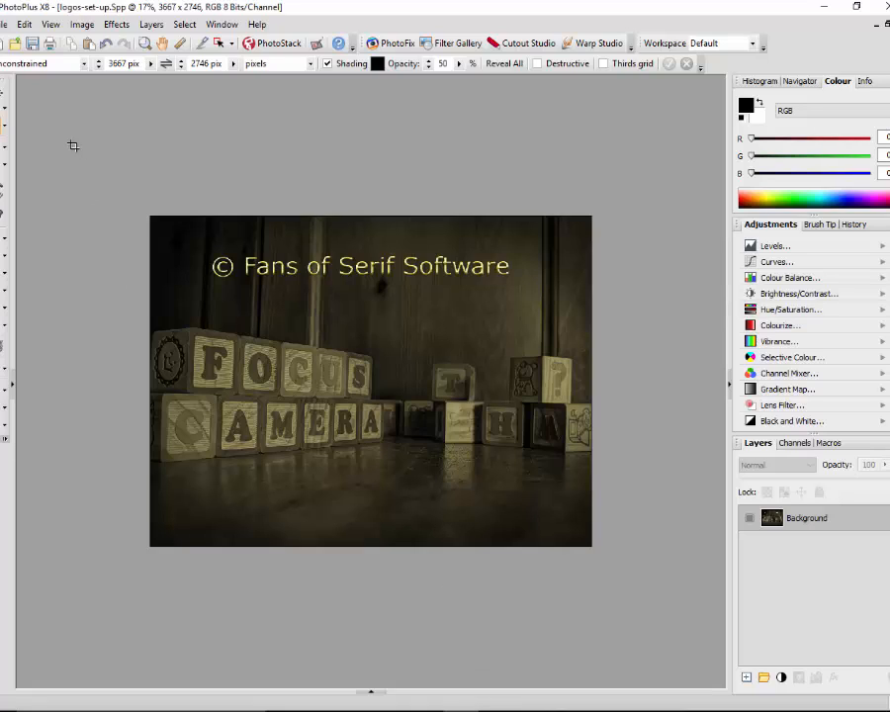
pyautogui.click(4, 24)
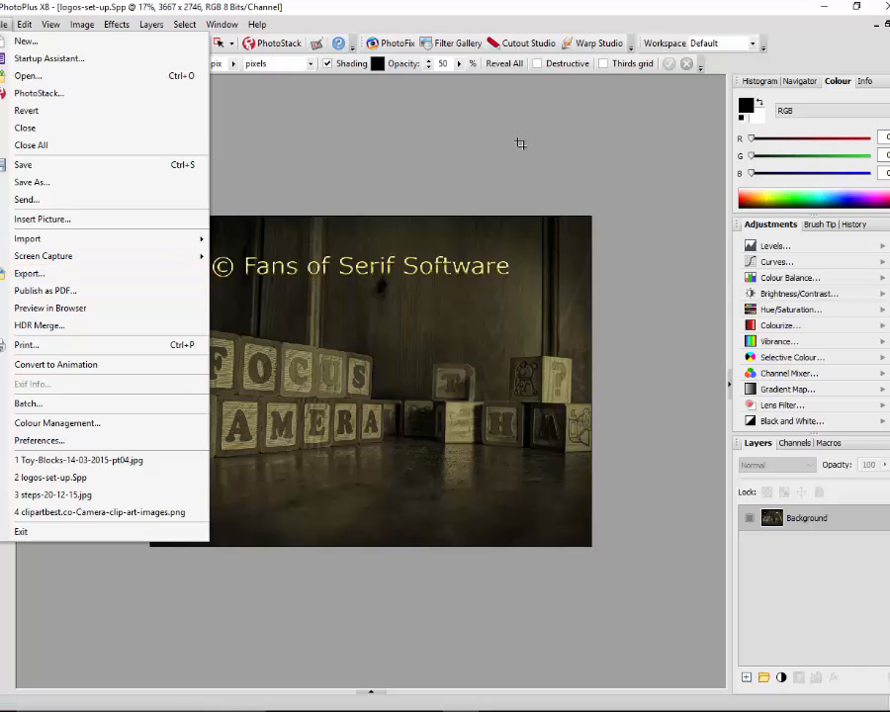
pyautogui.doubleClick(778, 14)
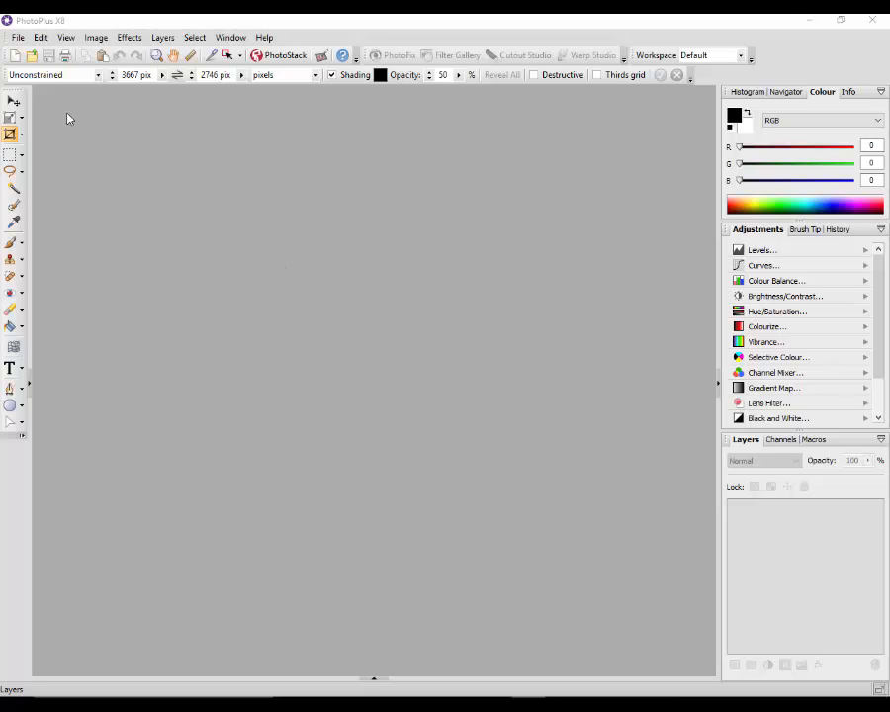
# Create a new portrait image 3456 pixels wide and 5184 pixels high at 300 pixels/inch with a white background
pyautogui.click(17, 39)
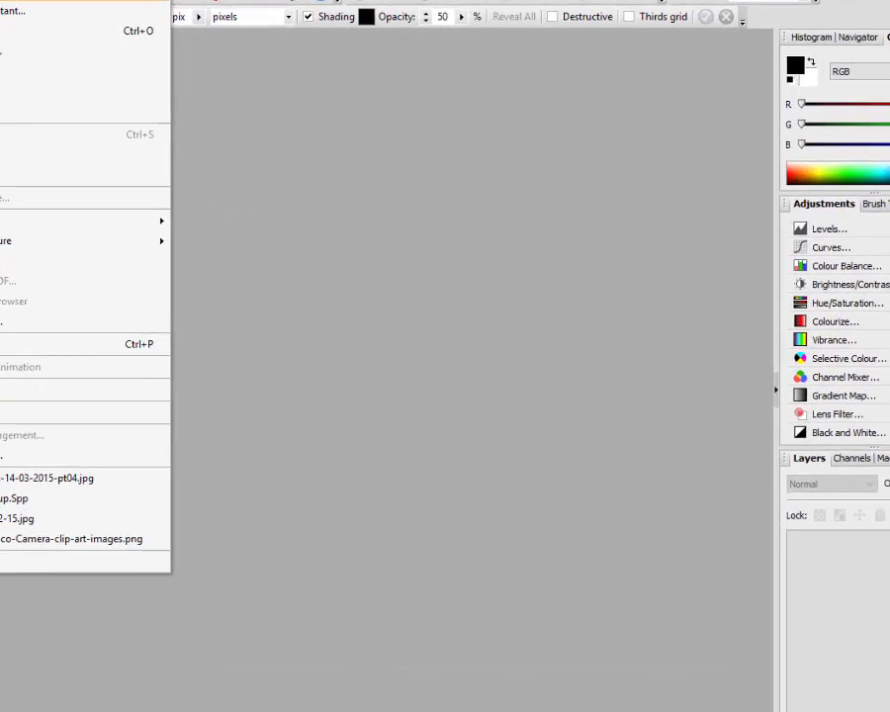
pyautogui.click(40, 53)
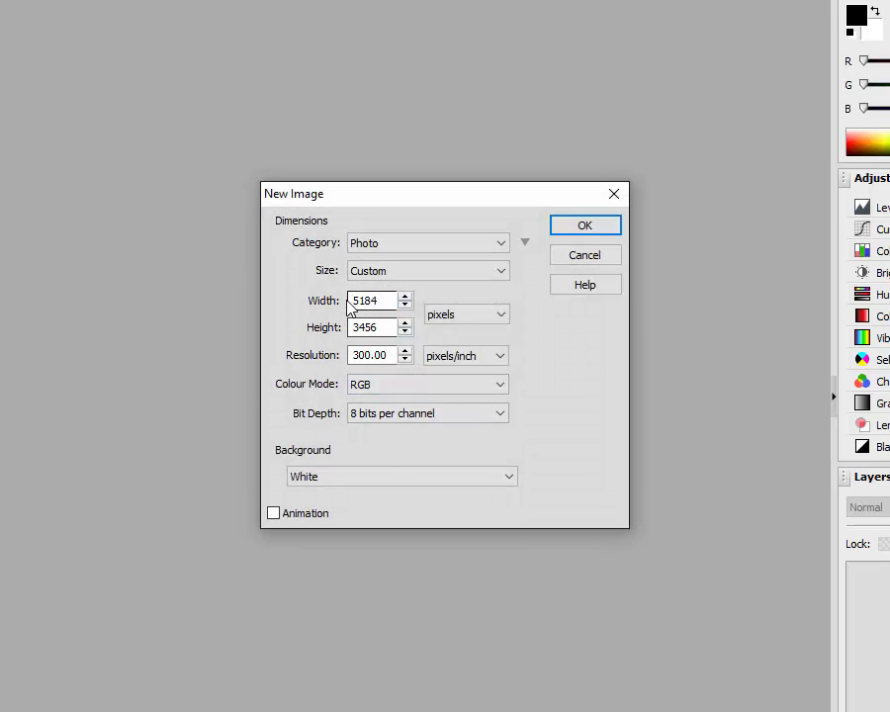
pyautogui.click(395, 326)
pyautogui.moveTo(379, 300); pyautogui.dragTo(361, 299)
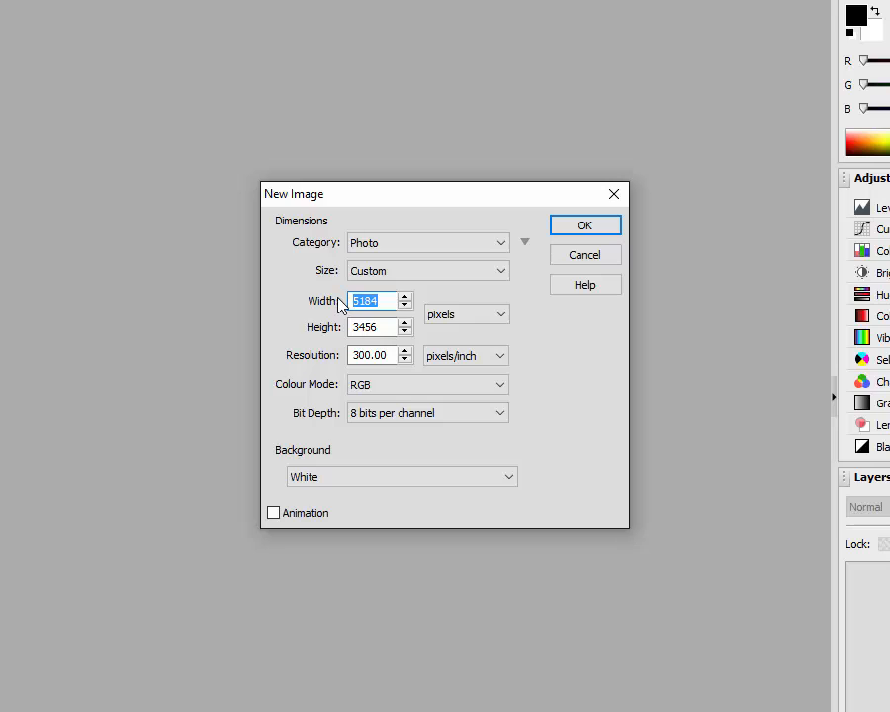
pyautogui.write('3456')
pyautogui.click(382, 327)
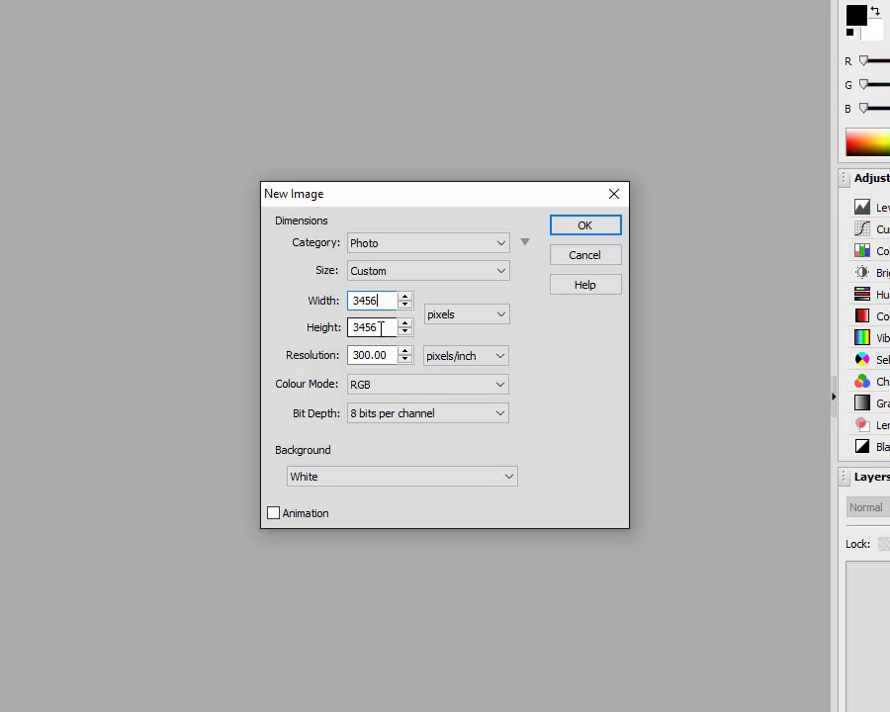
pyautogui.doubleClick(380, 328)
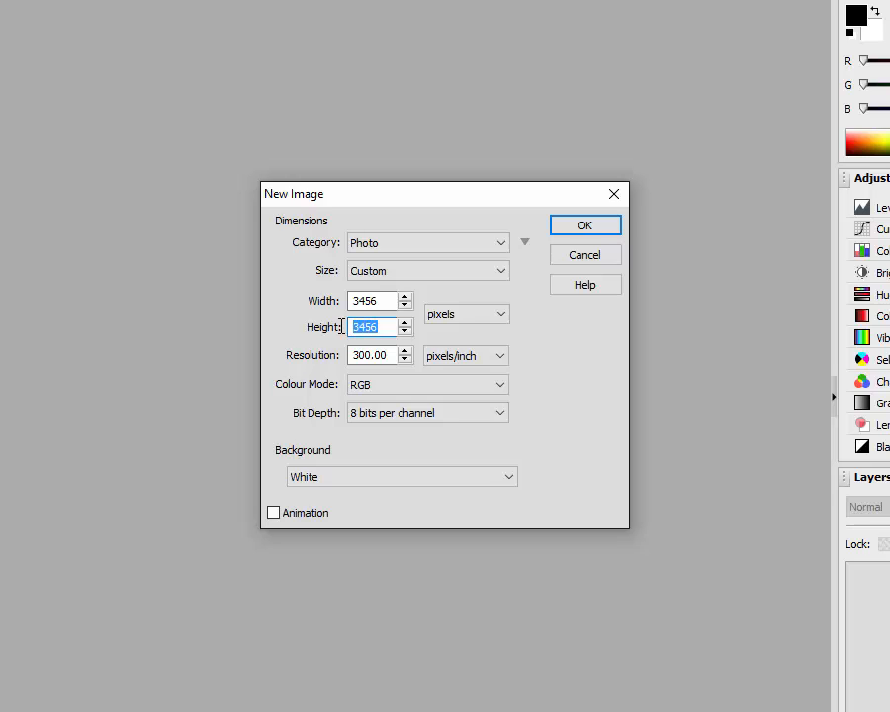
pyautogui.write('5184')
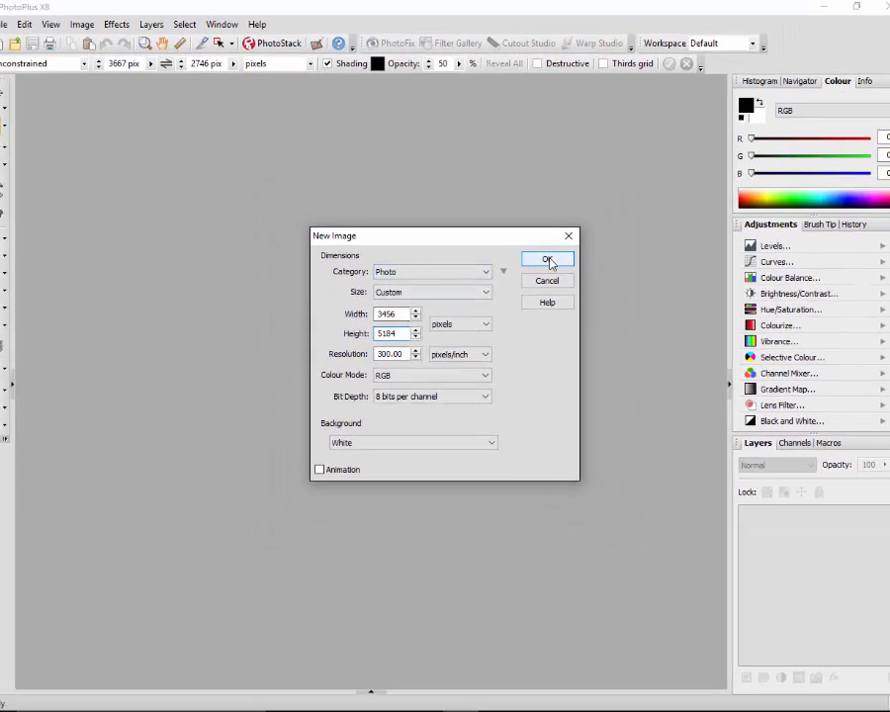
pyautogui.click(548, 260)
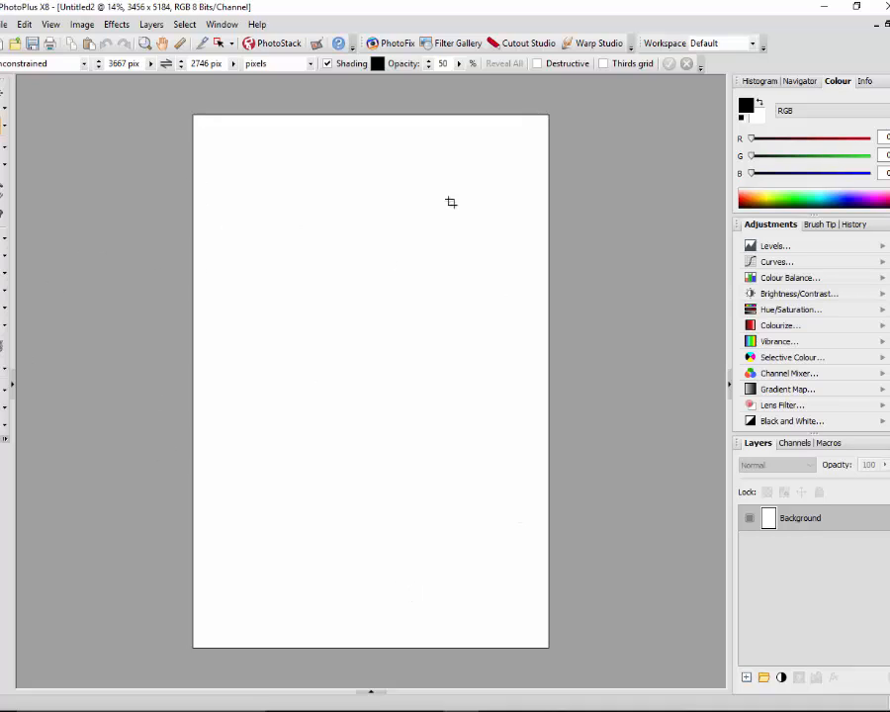
pyautogui.click(82, 25)
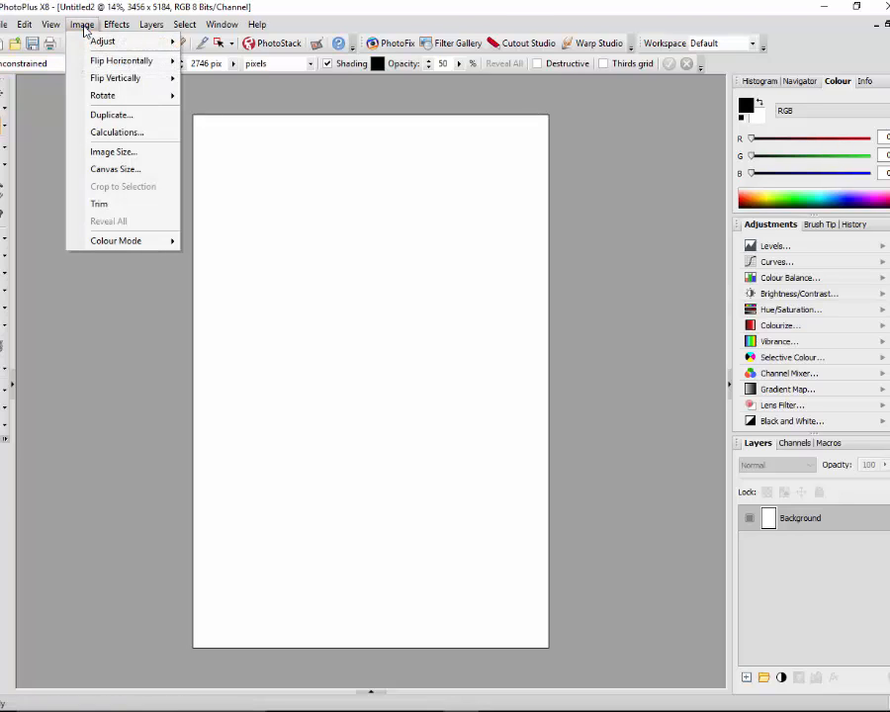
pyautogui.moveTo(104, 96)
pyautogui.click(368, 15)
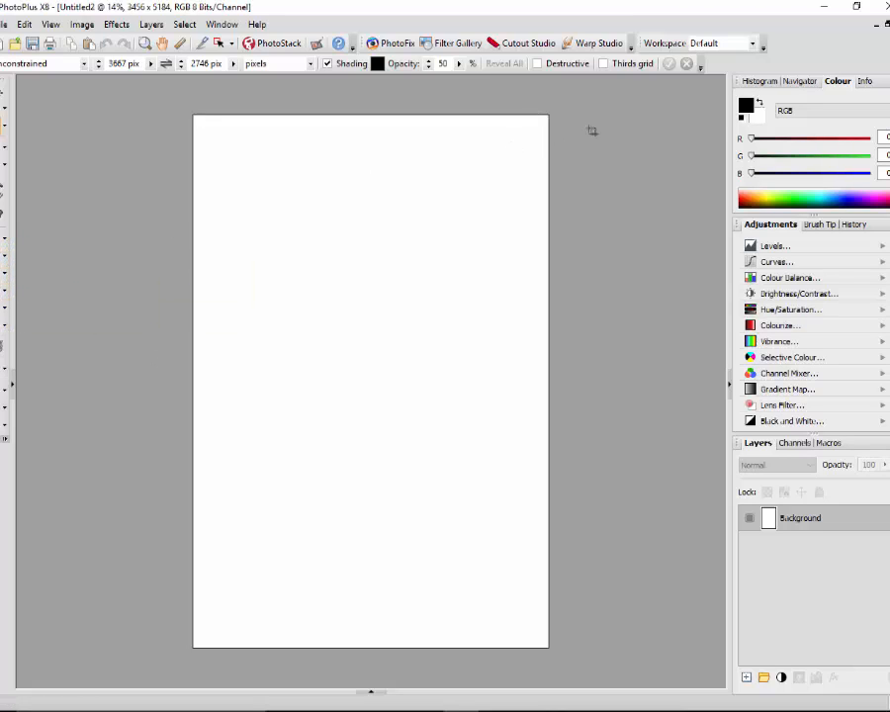
# Set the foreground colour to mid-grey #828181 and flood-fill the white background with it
pyautogui.click(745, 105)
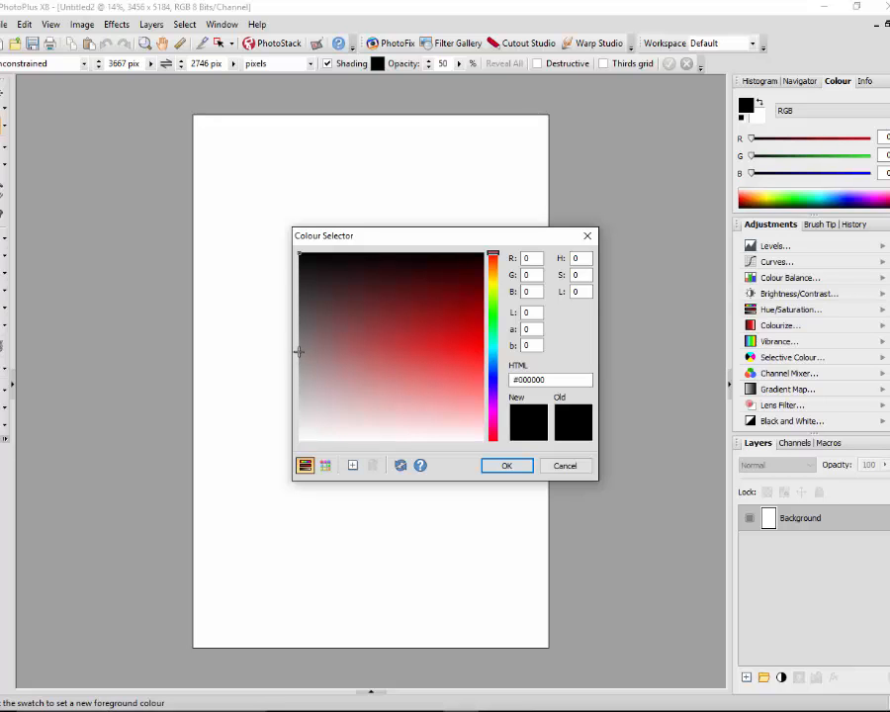
pyautogui.click(297, 351)
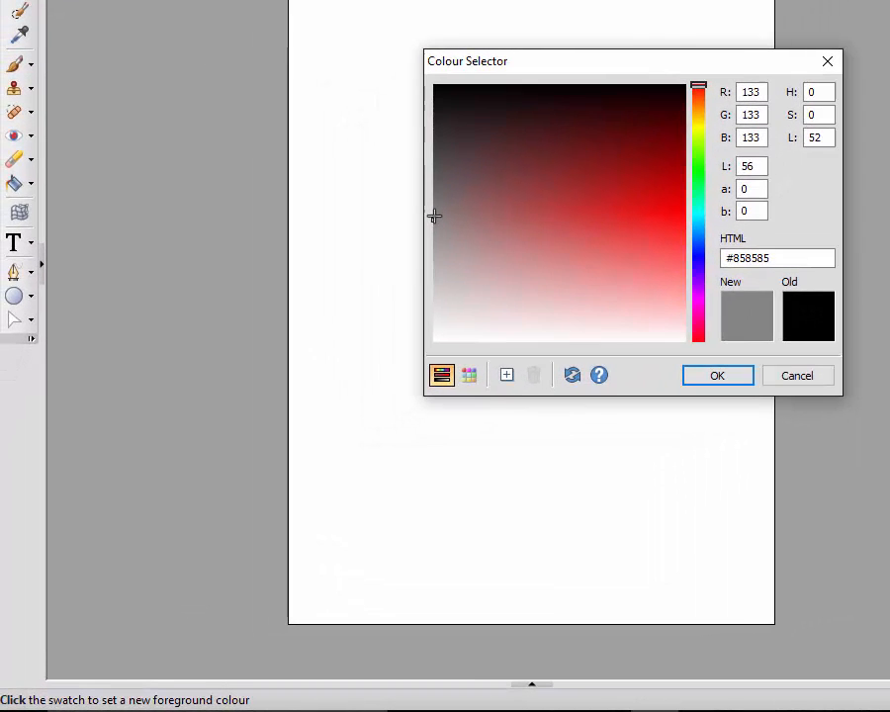
pyautogui.click(435, 214)
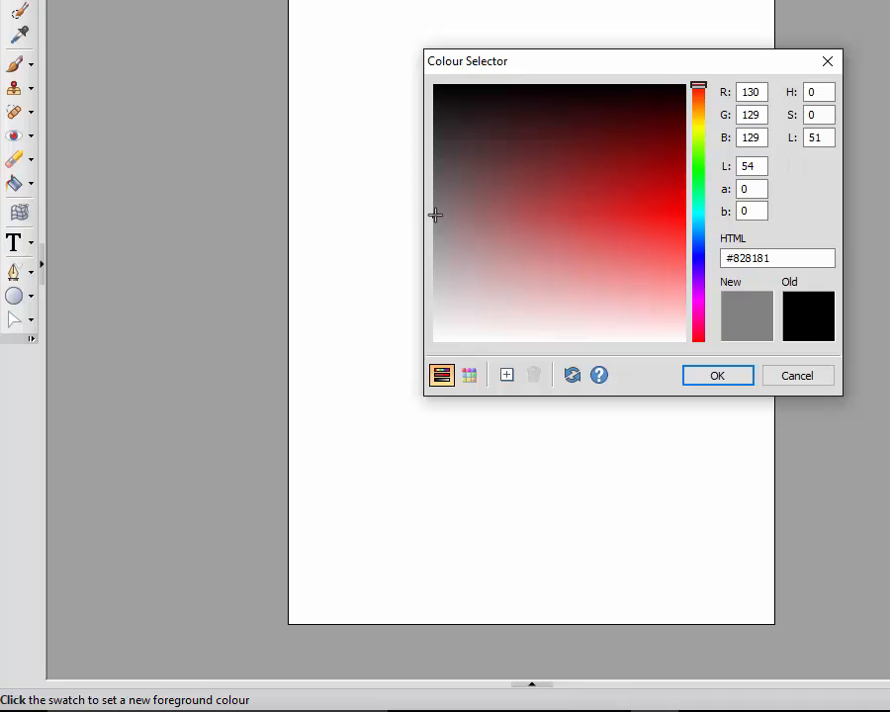
pyautogui.click(740, 383)
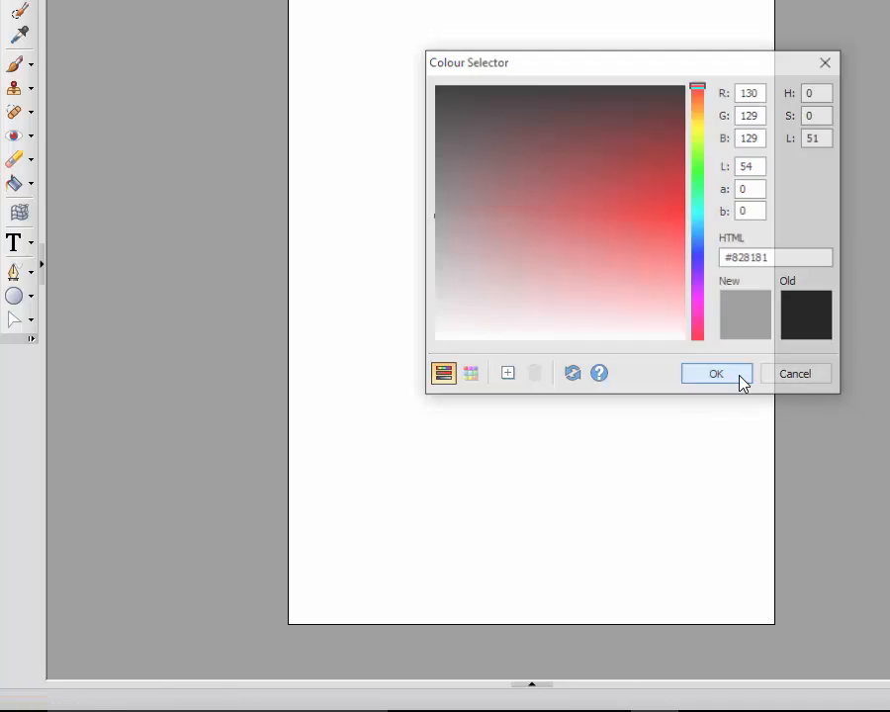
pyautogui.click(14, 183)
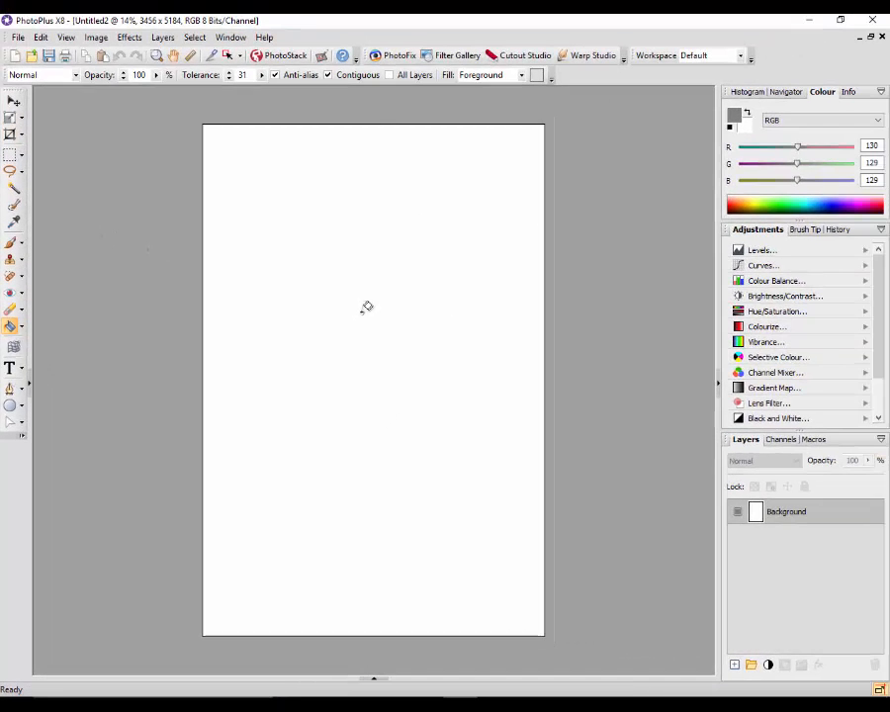
pyautogui.click(363, 311)
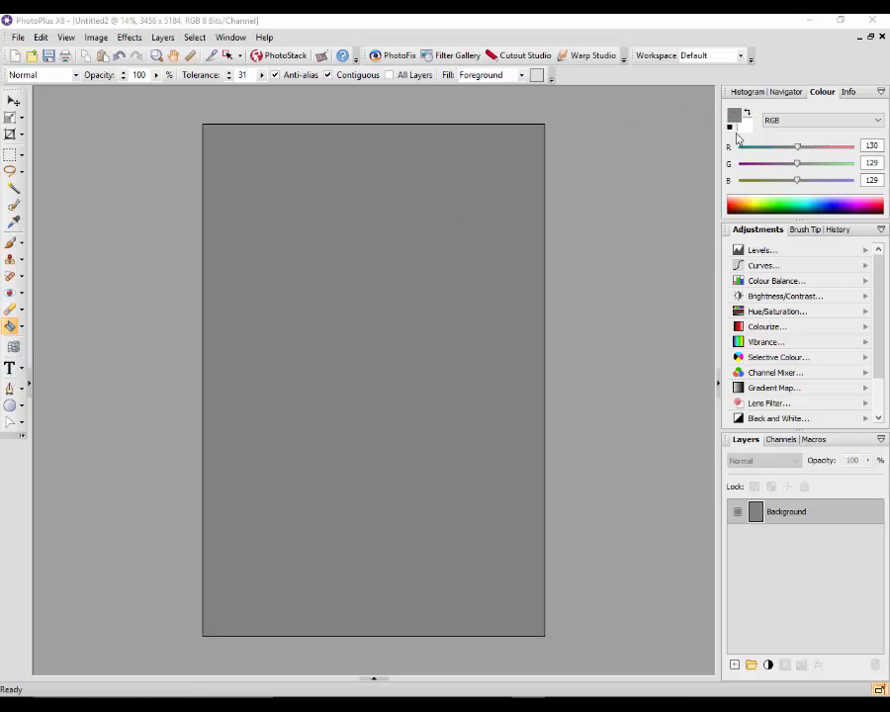
# Reset the colours to default and add a black text line near the canvas's lower edge with © and the copyright owner's full name
pyautogui.click(733, 131)
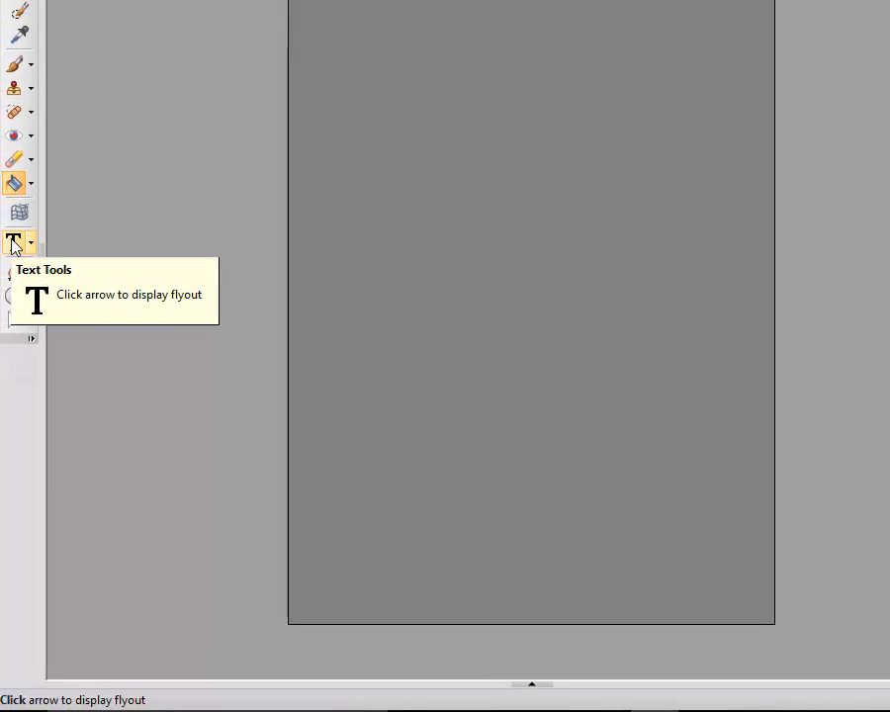
pyautogui.click(4, 365)
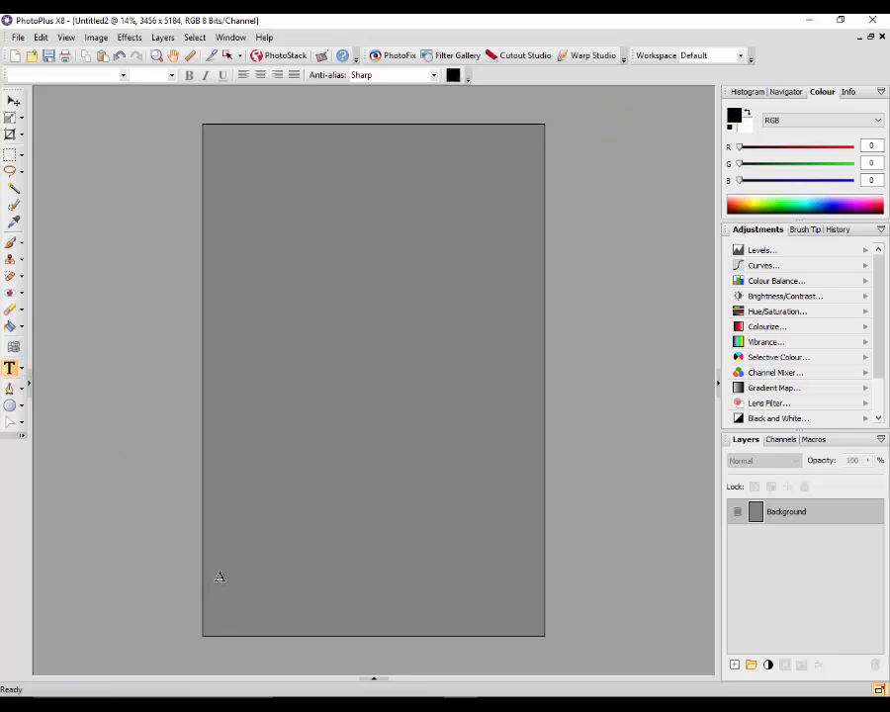
pyautogui.click(260, 622)
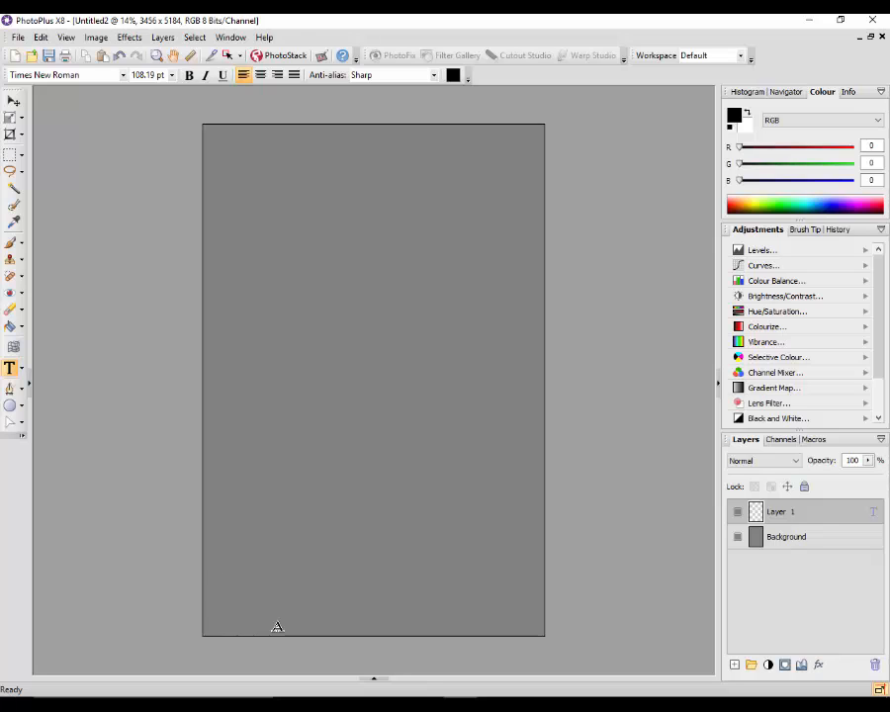
pyautogui.write('© Car')
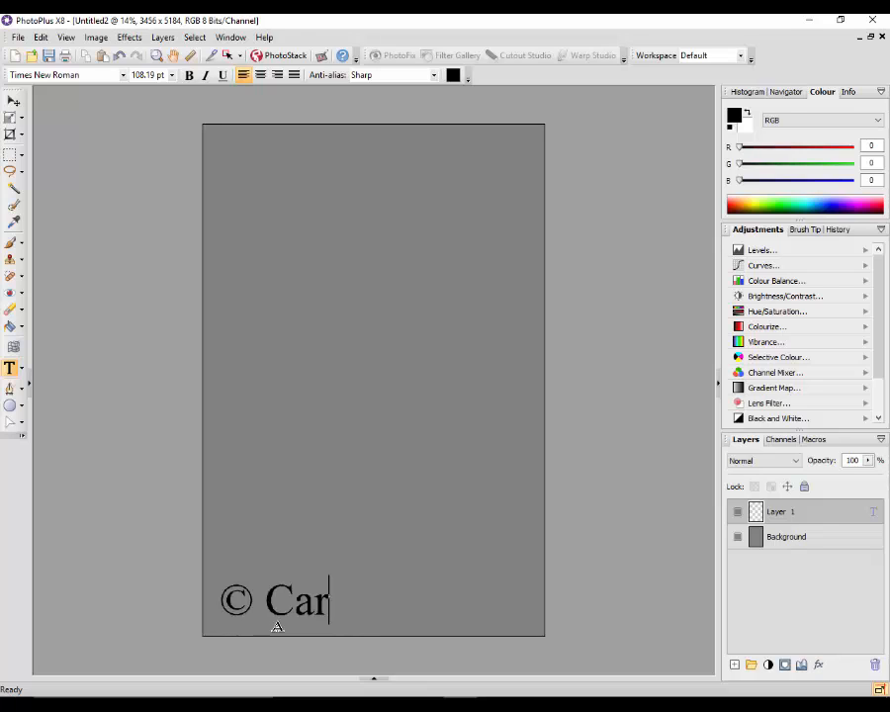
pyautogui.write('l S')
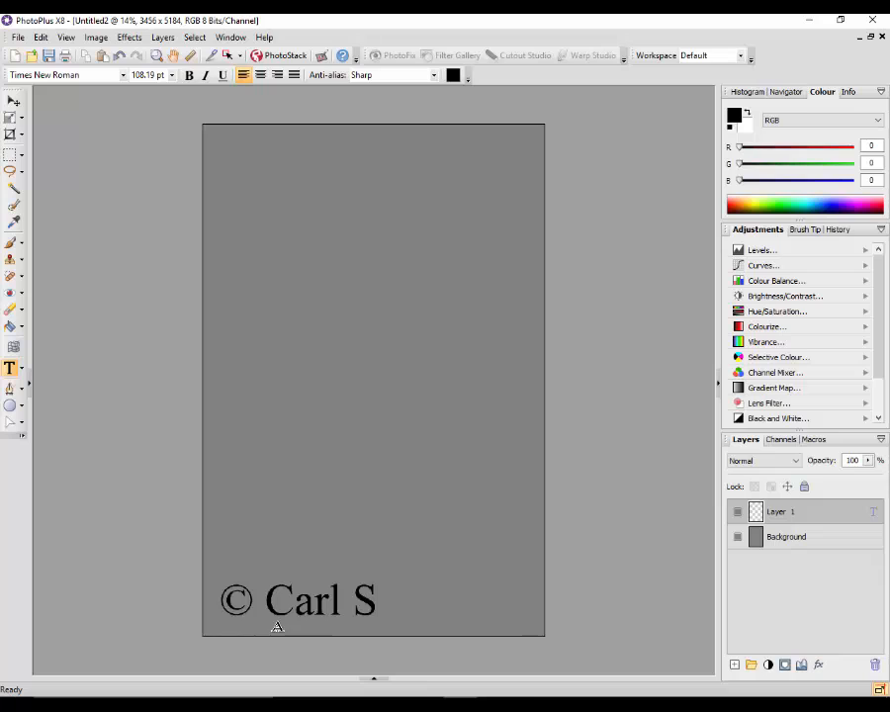
pyautogui.write('urry')
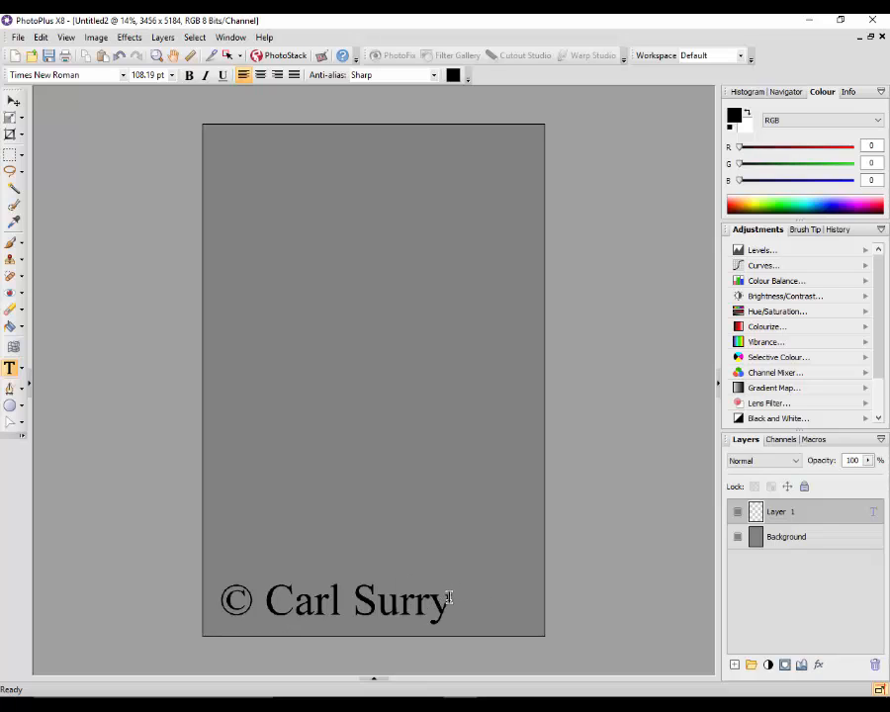
# Set the whole copyright text to the Verdana font at 72 pt and deselect it
pyautogui.moveTo(451, 594); pyautogui.dragTo(227, 600)
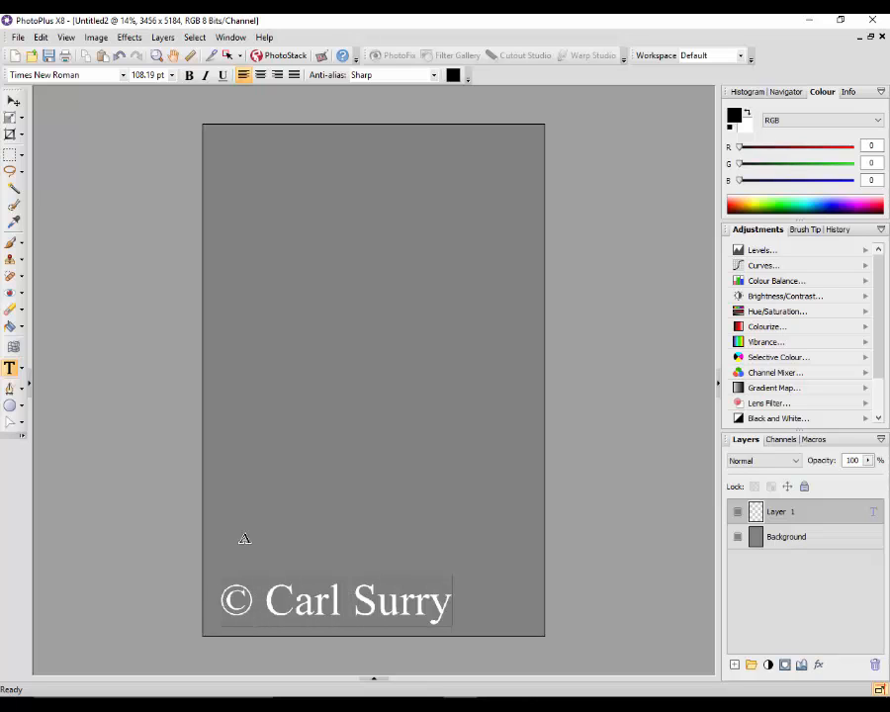
pyautogui.click(124, 77)
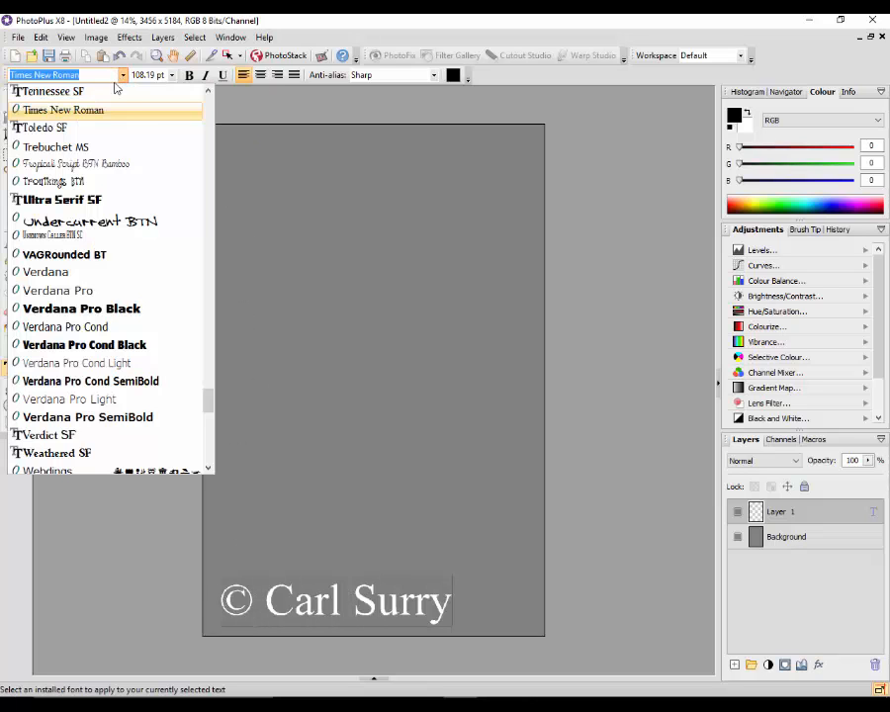
pyautogui.click(60, 273)
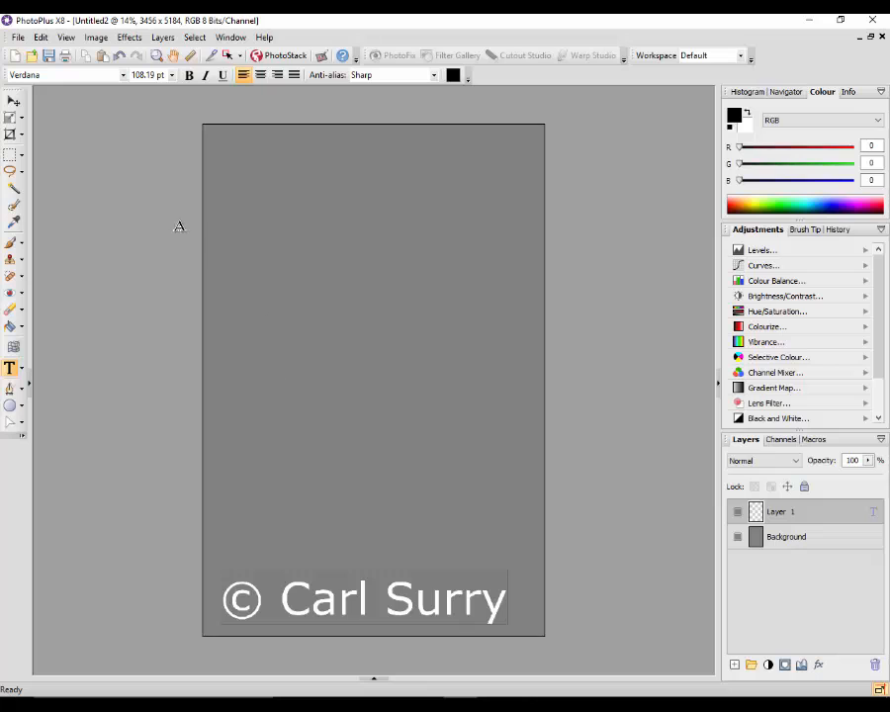
pyautogui.click(173, 75)
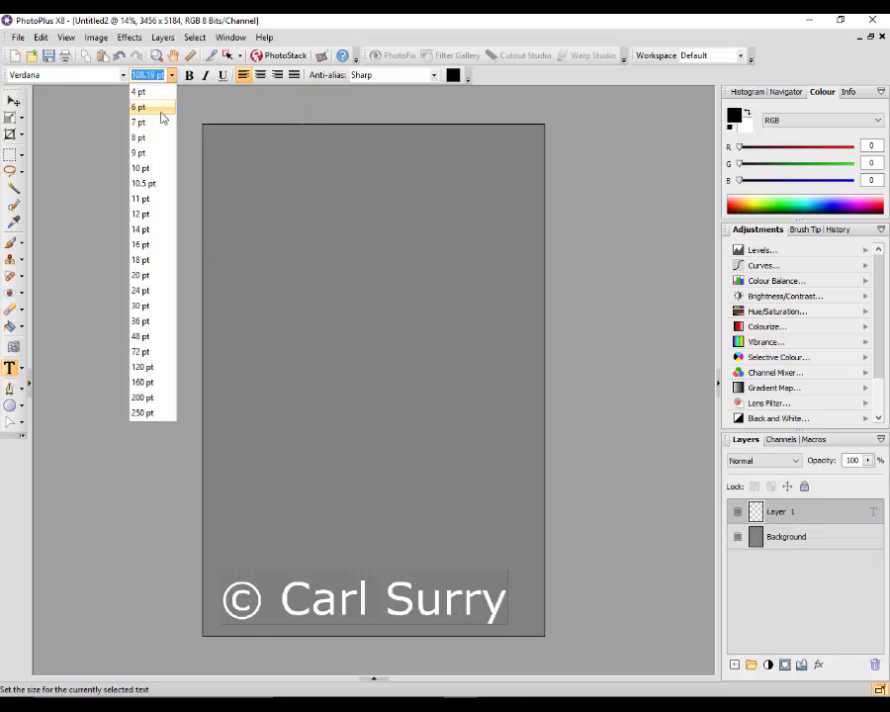
pyautogui.click(141, 337)
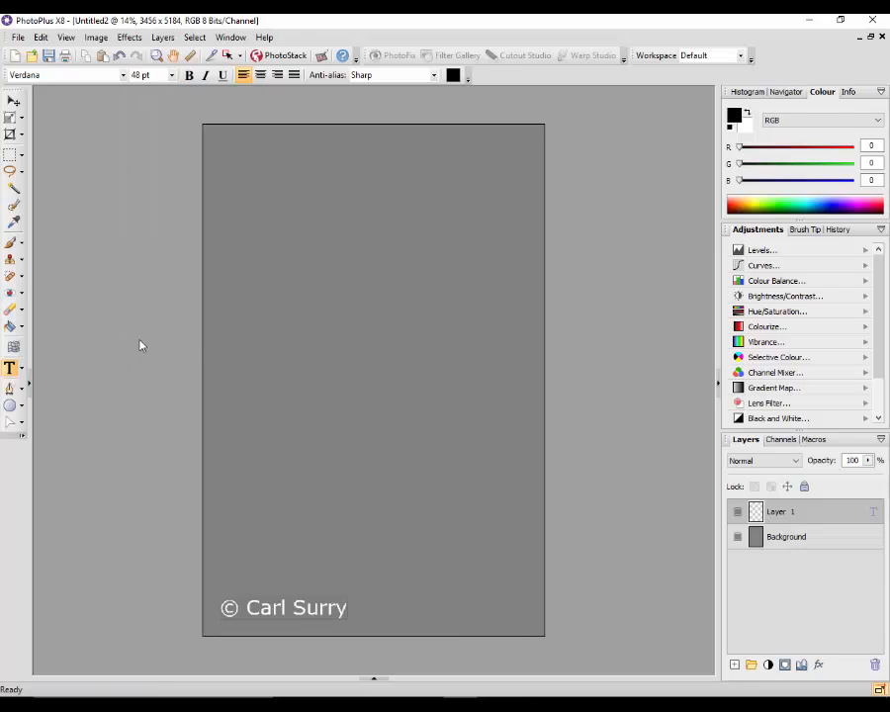
pyautogui.click(173, 77)
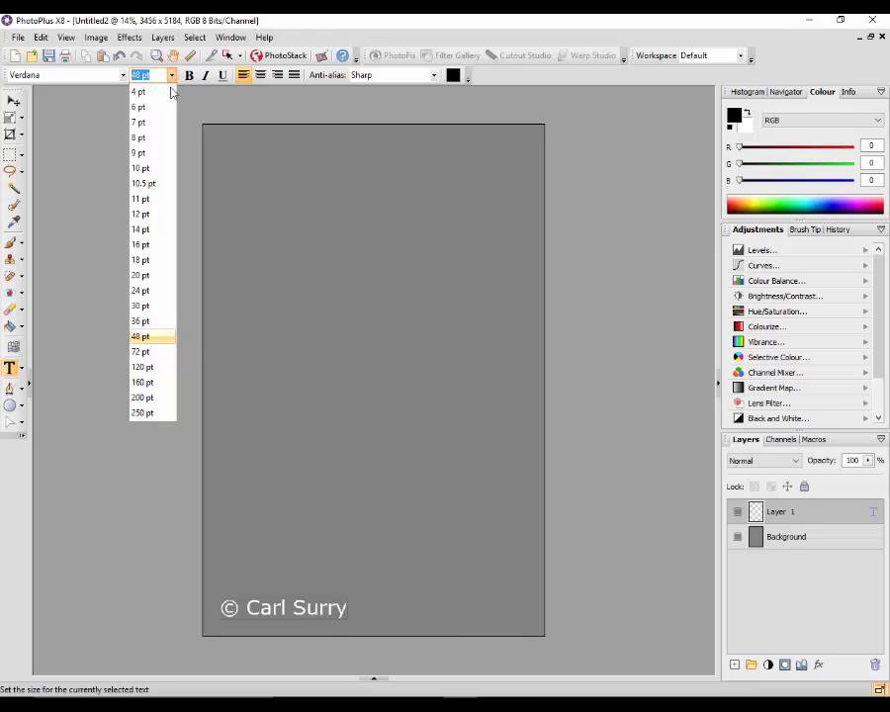
pyautogui.click(146, 353)
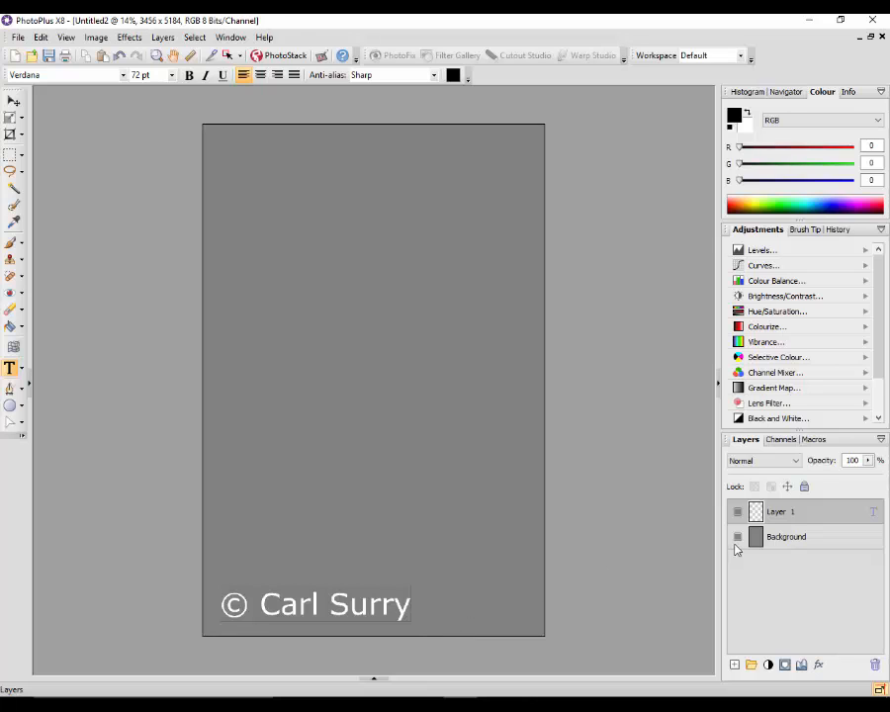
pyautogui.click(594, 560)
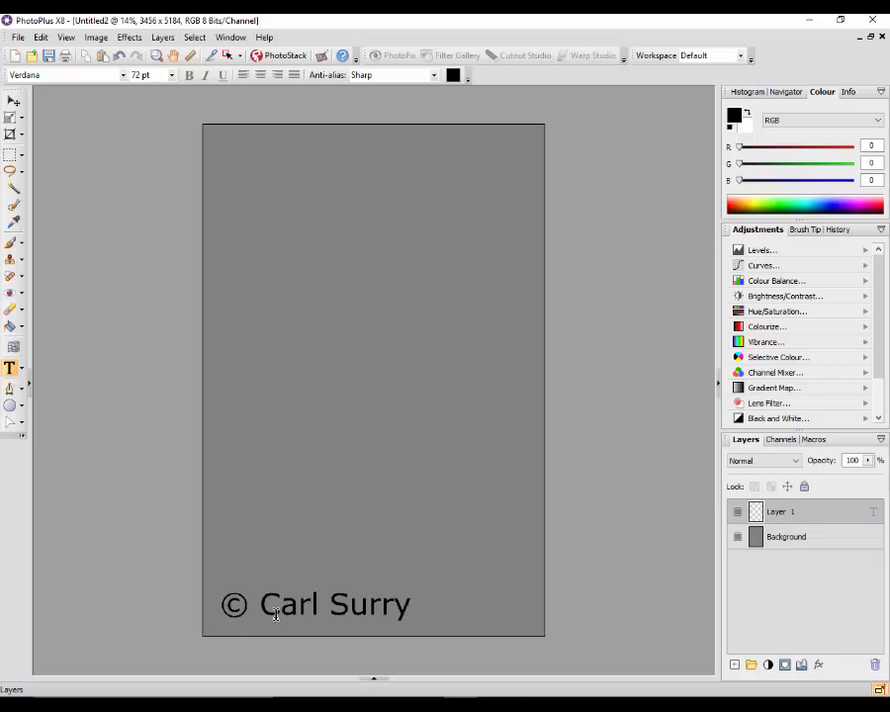
# Rename the copyright text layer as Black
pyautogui.rightClick(791, 513)
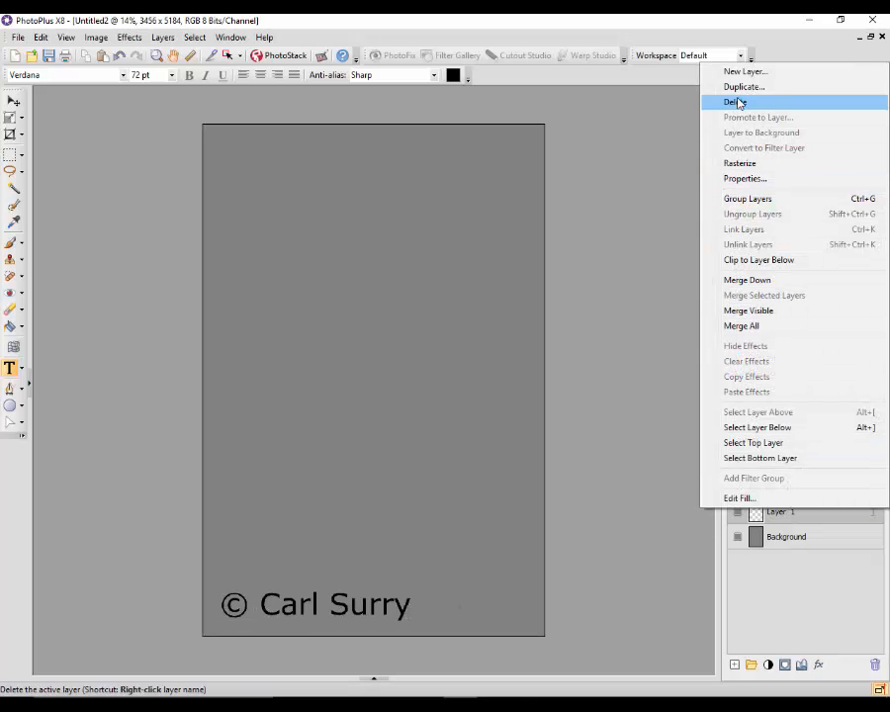
pyautogui.click(748, 179)
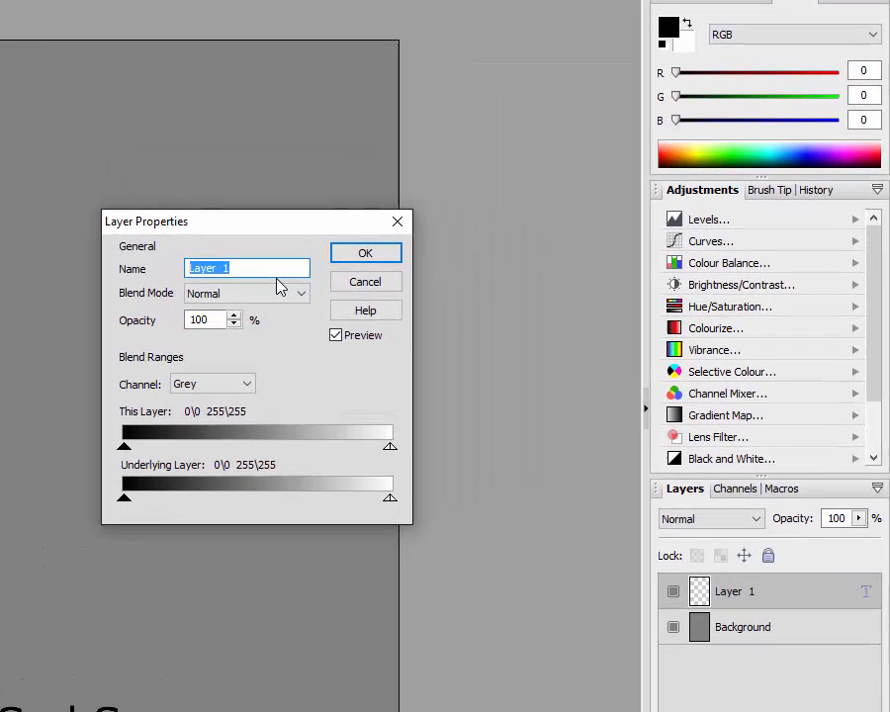
pyautogui.write('Black')
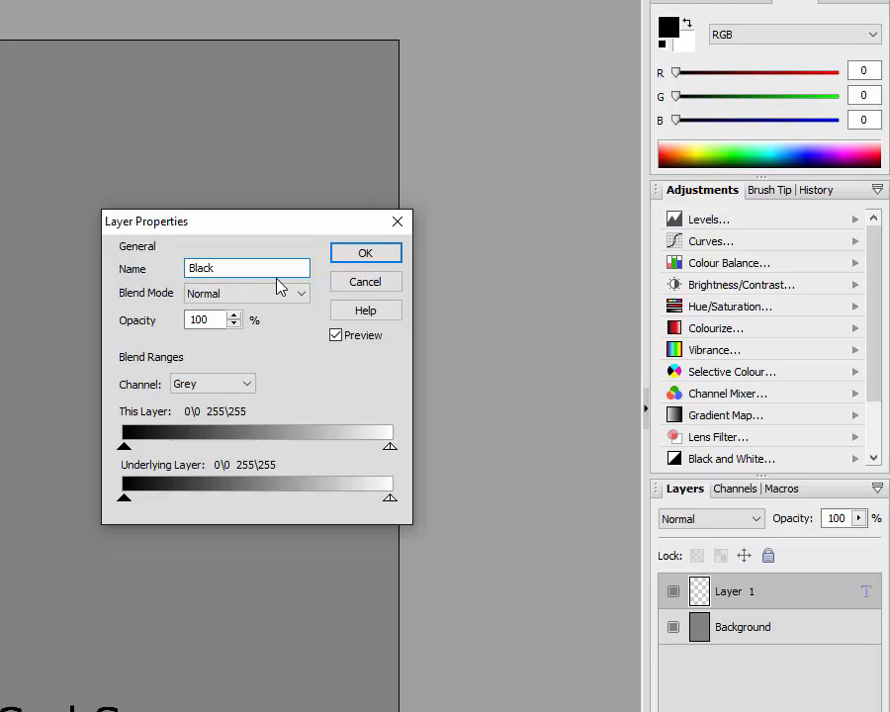
pyautogui.click(391, 255)
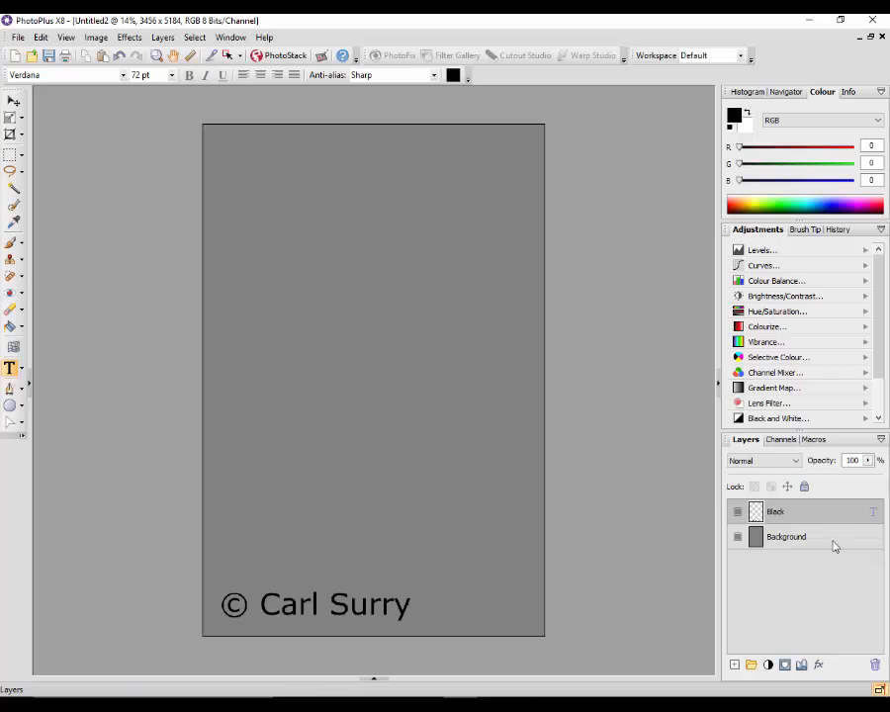
# Duplicate the Black text layer as effects and move the copy just above the original copyright line
pyautogui.rightClick(808, 517)
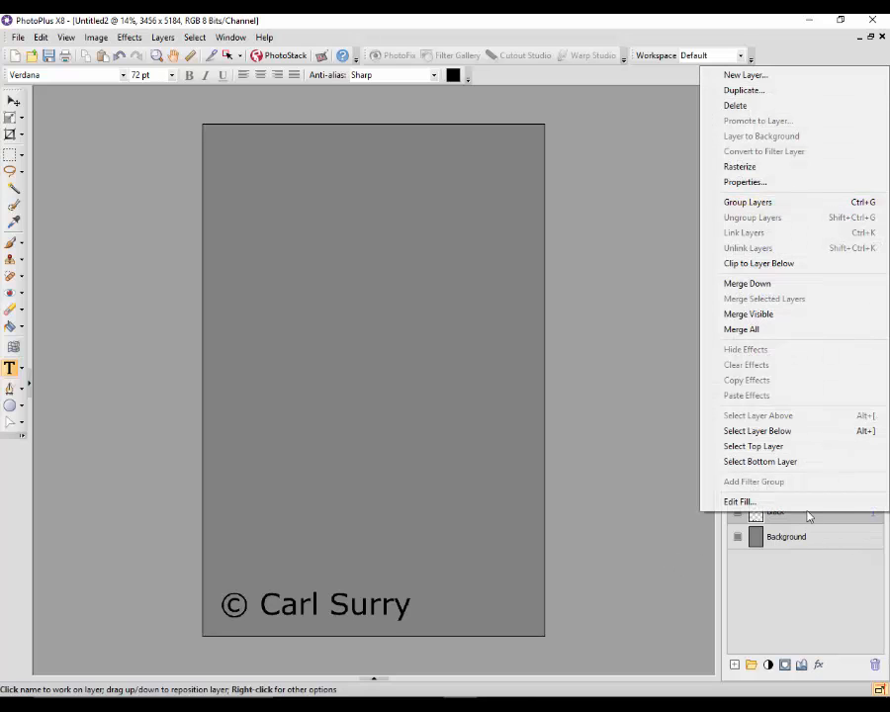
pyautogui.click(744, 90)
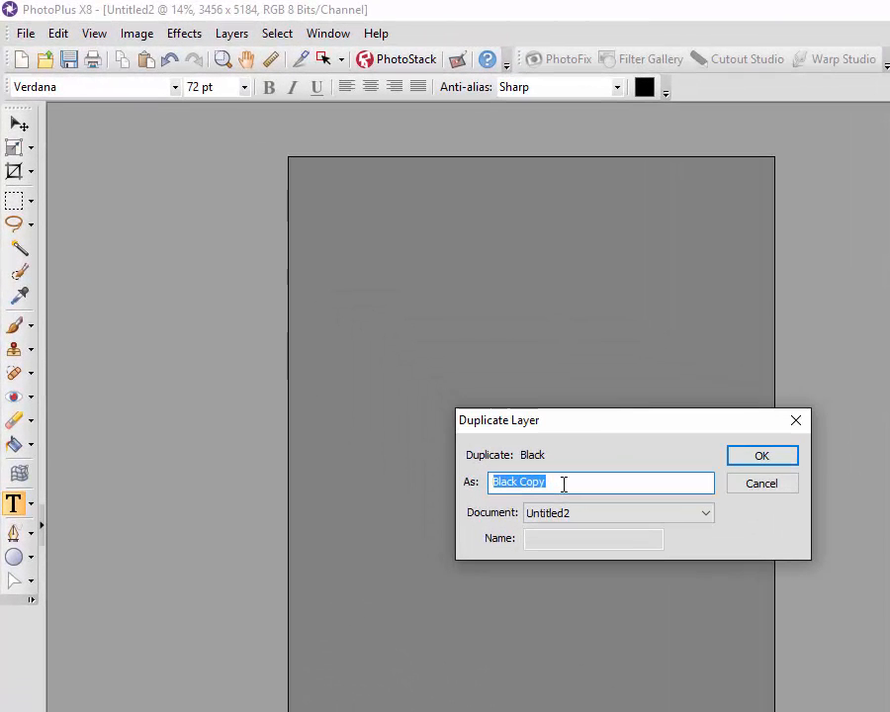
pyautogui.write('effects')
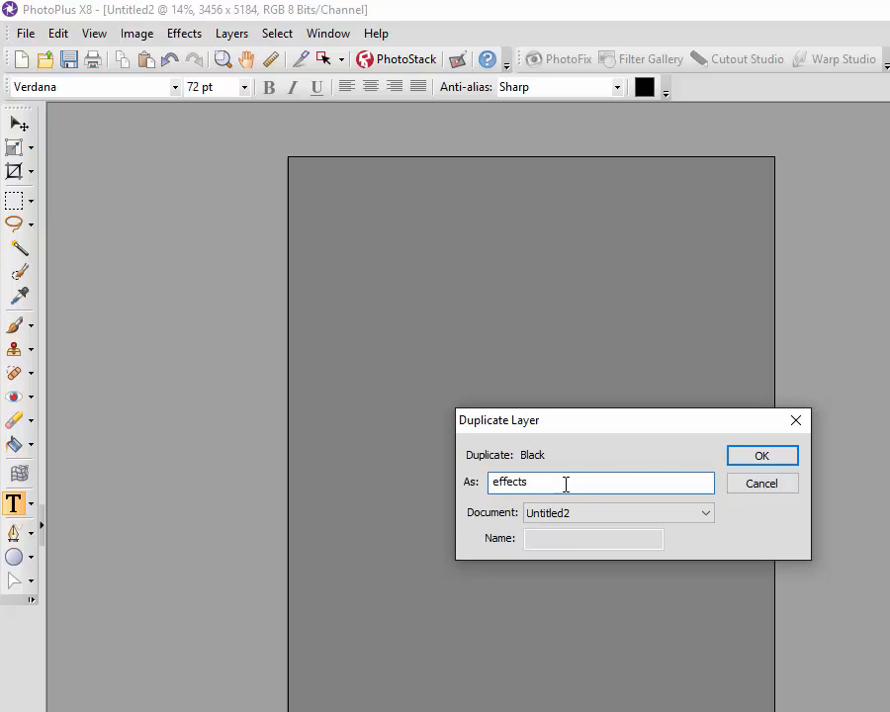
pyautogui.click(773, 458)
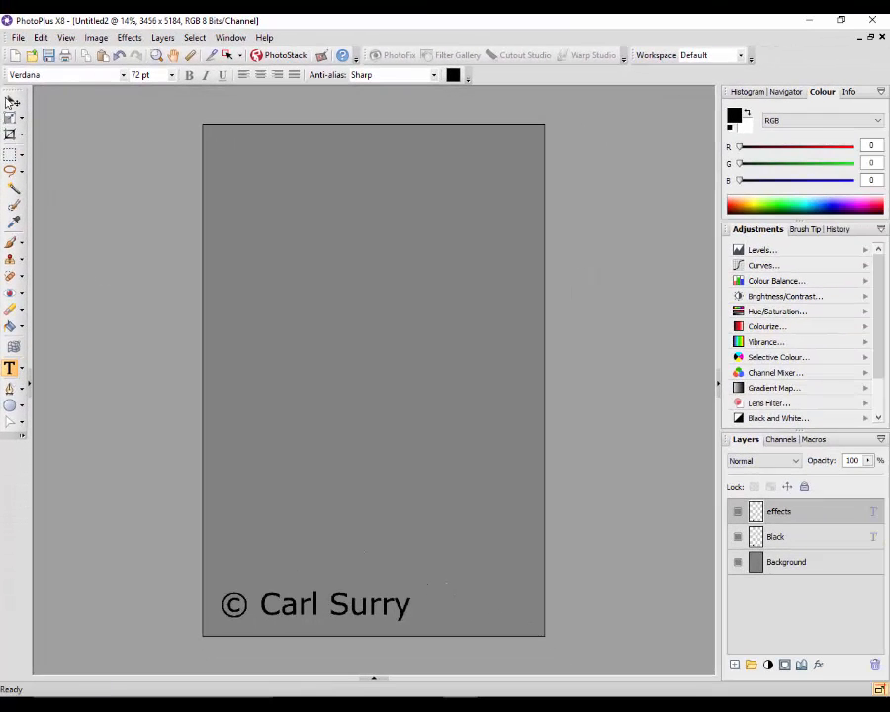
pyautogui.click(12, 101)
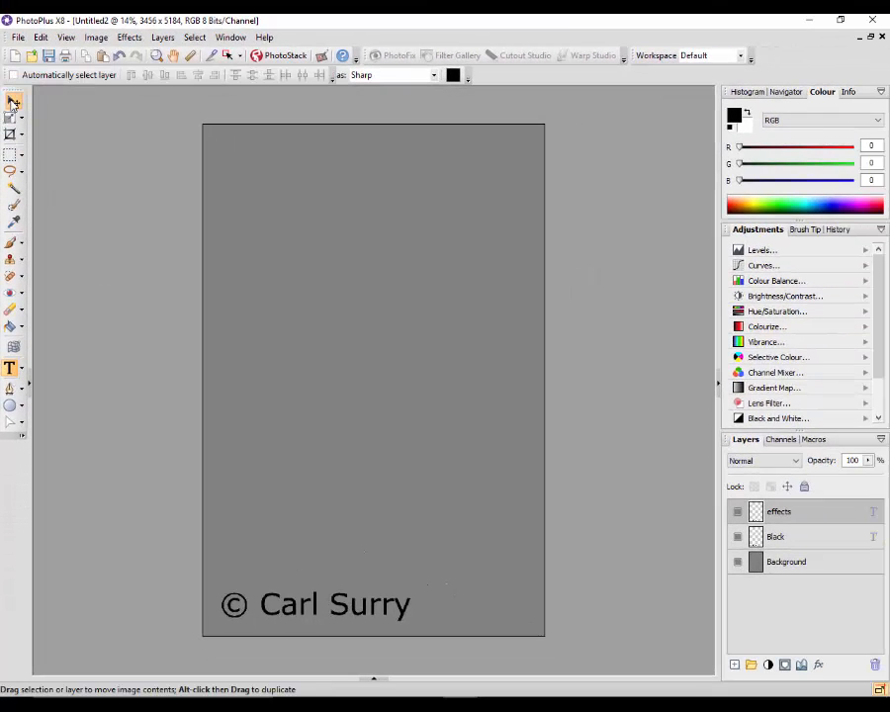
pyautogui.moveTo(298, 605); pyautogui.dragTo(303, 568)
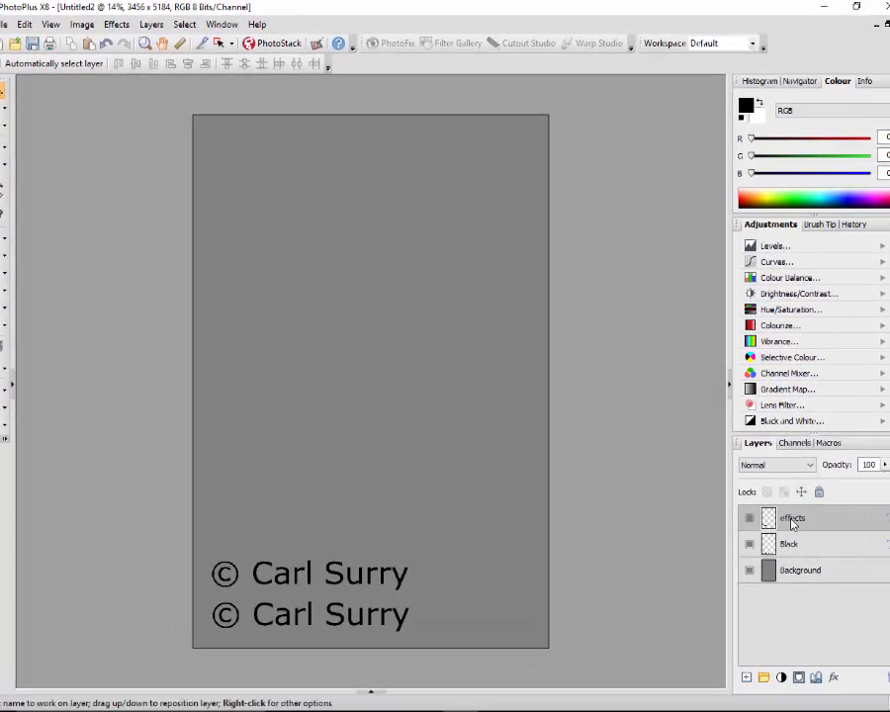
# Add a 3D Transparency layer effect to the effects layer with minimum 48 and maximum 90
pyautogui.click(119, 26)
pyautogui.click(118, 26)
pyautogui.click(151, 23)
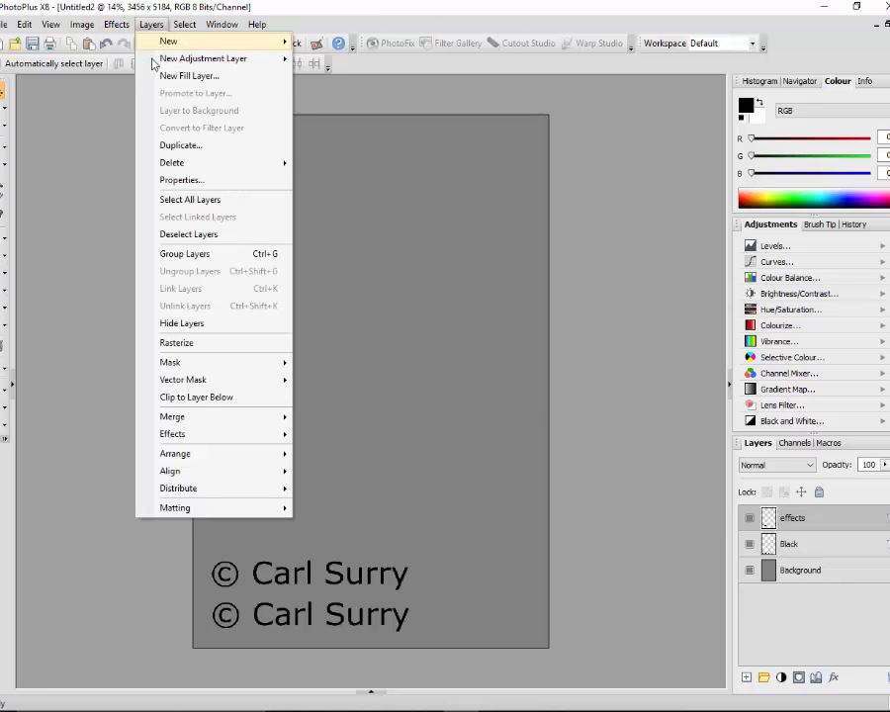
pyautogui.moveTo(285, 435)
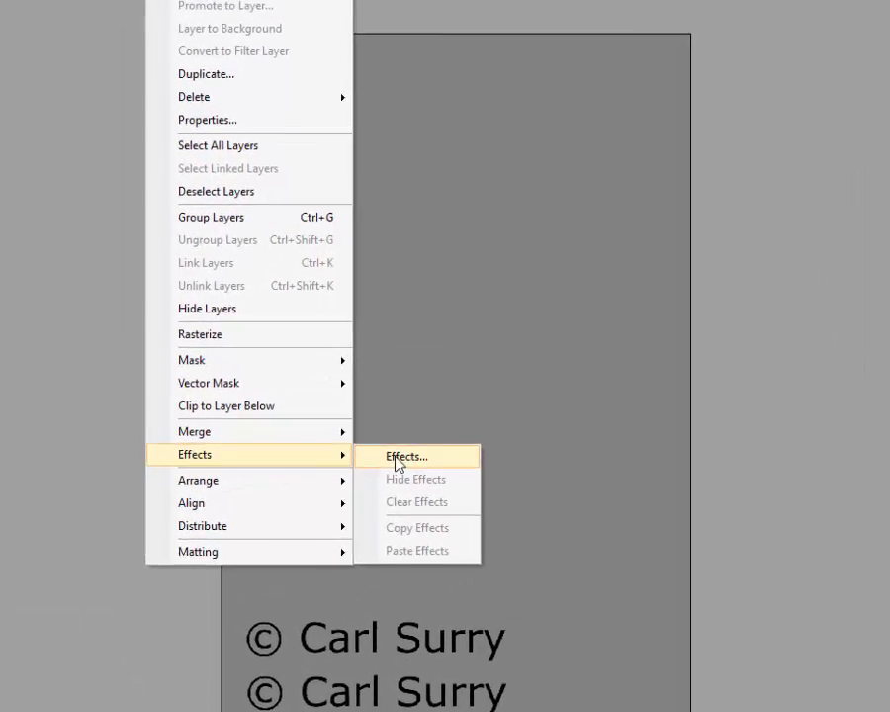
pyautogui.click(401, 457)
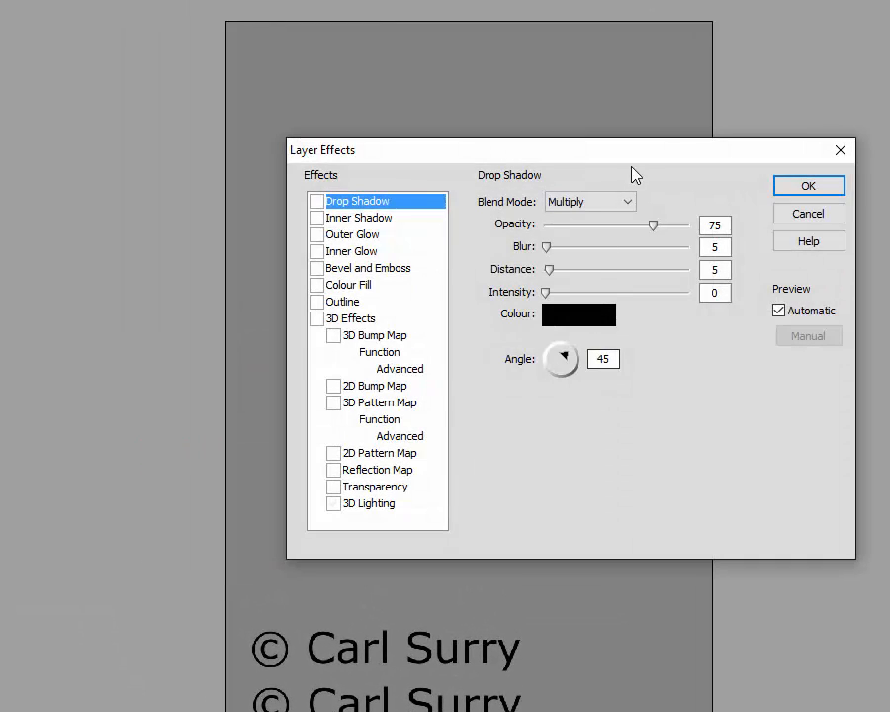
pyautogui.moveTo(640, 161); pyautogui.dragTo(512, 174)
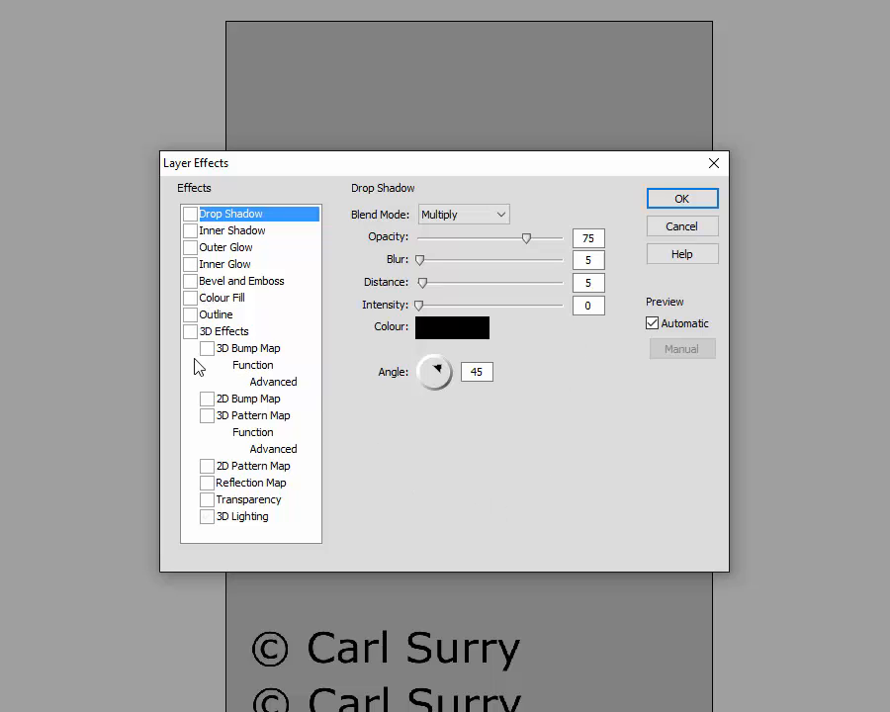
pyautogui.click(207, 504)
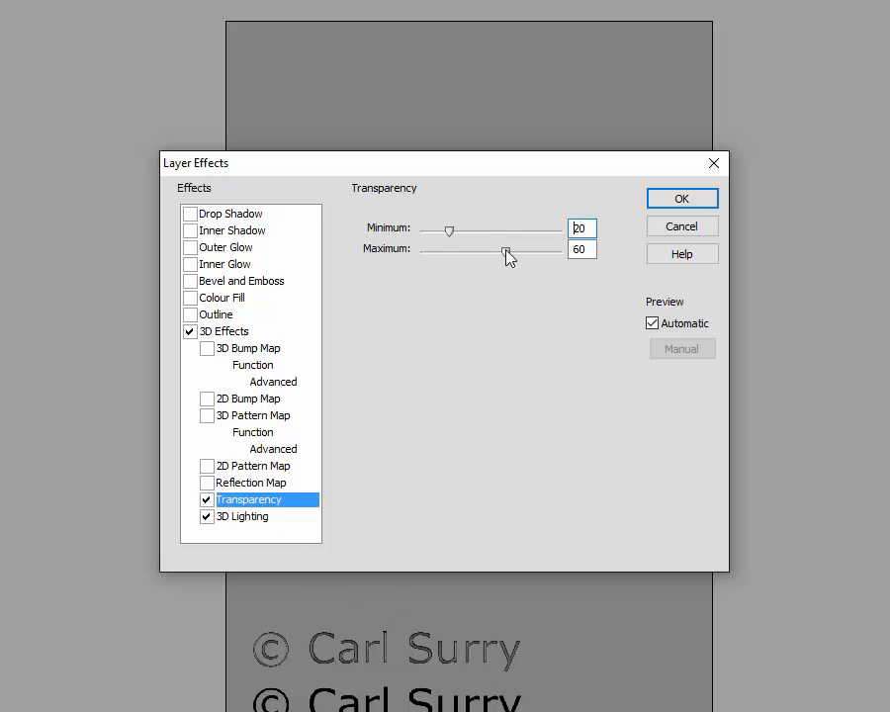
pyautogui.moveTo(505, 252); pyautogui.dragTo(550, 253)
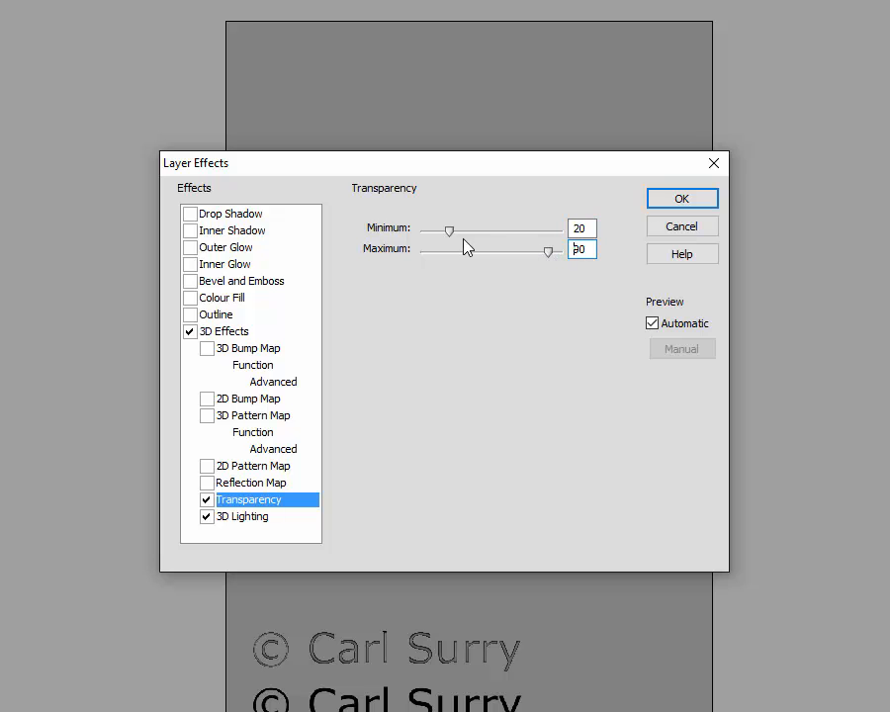
pyautogui.moveTo(450, 231); pyautogui.dragTo(489, 236)
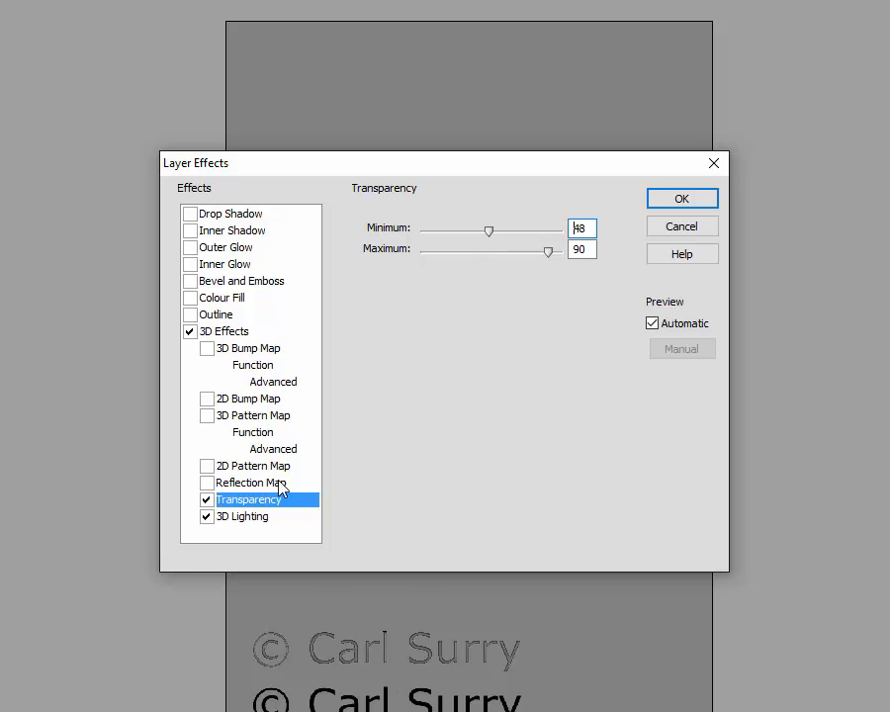
# Try Outer Glow and Inner Shadow on the effects text, remove both, and apply Inner Glow instead
pyautogui.click(191, 248)
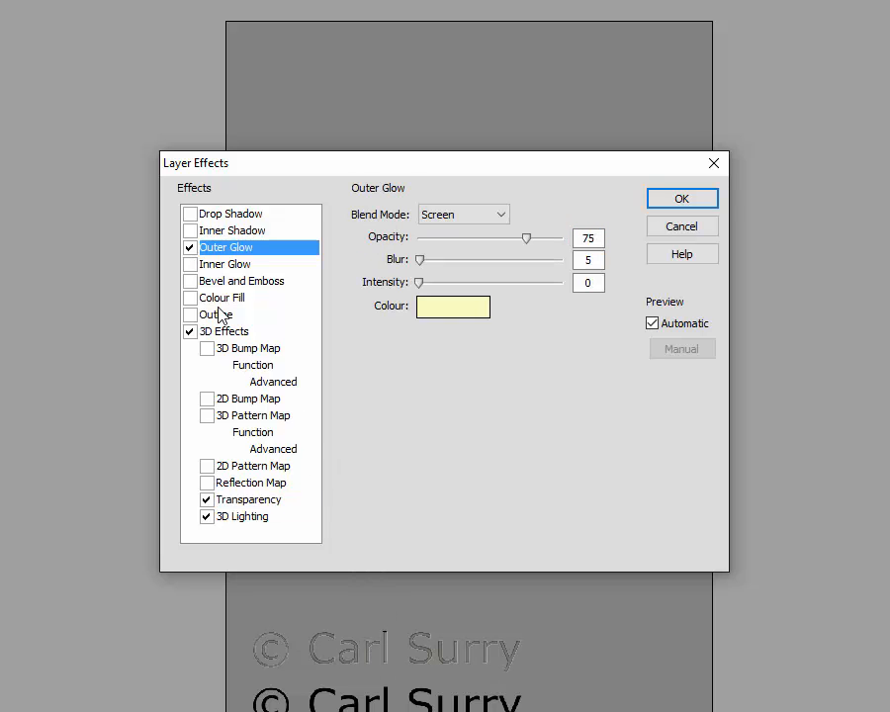
pyautogui.click(189, 230)
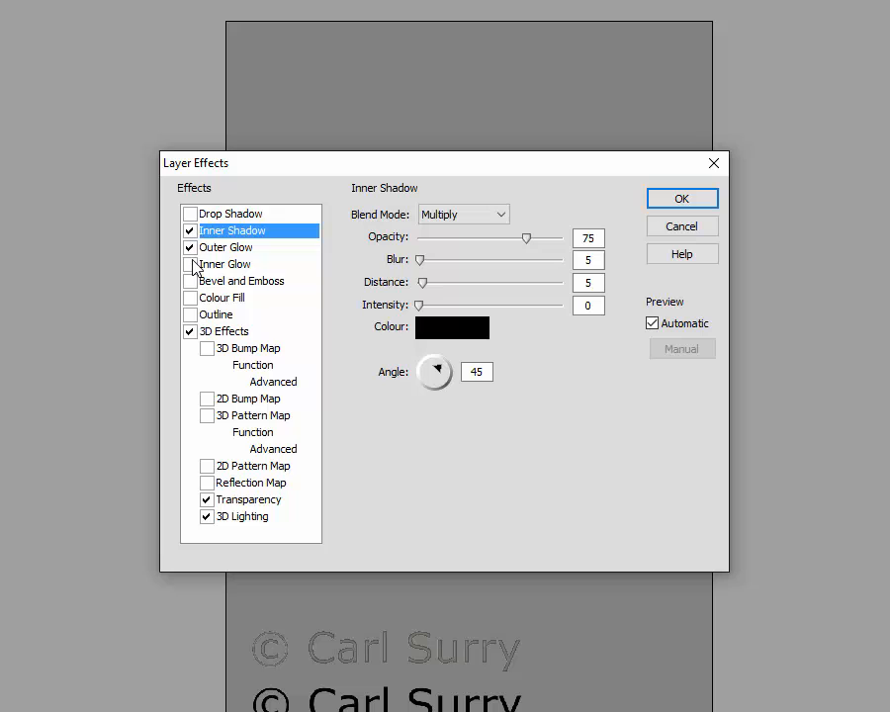
pyautogui.click(191, 249)
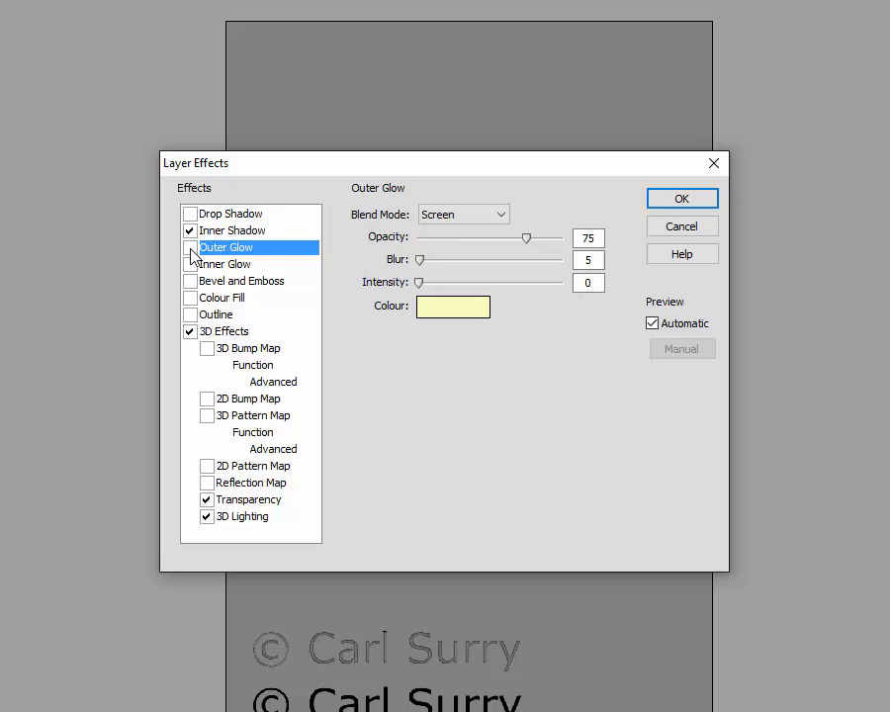
pyautogui.click(190, 233)
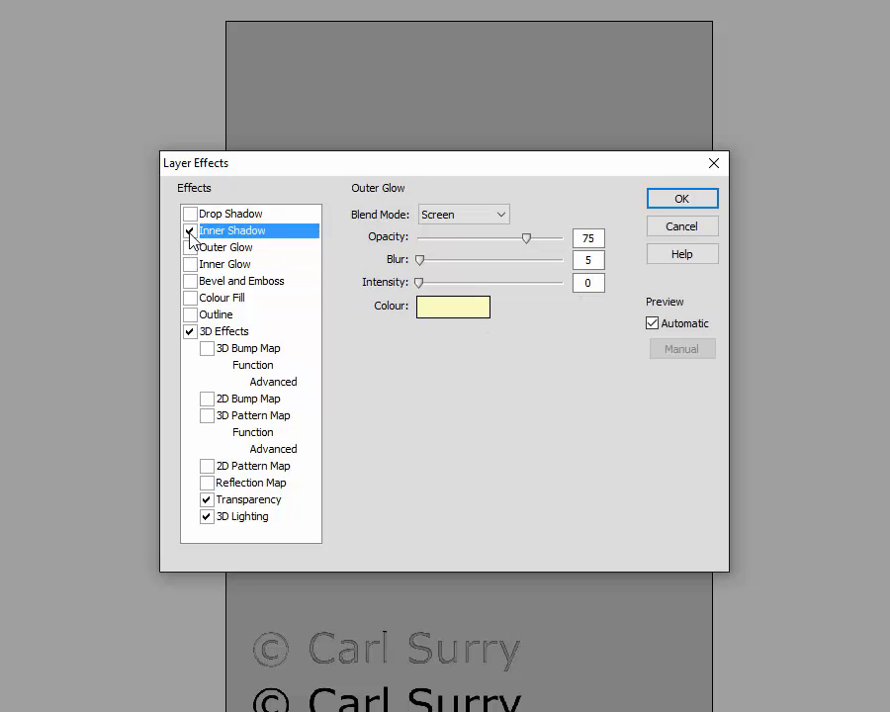
pyautogui.click(191, 264)
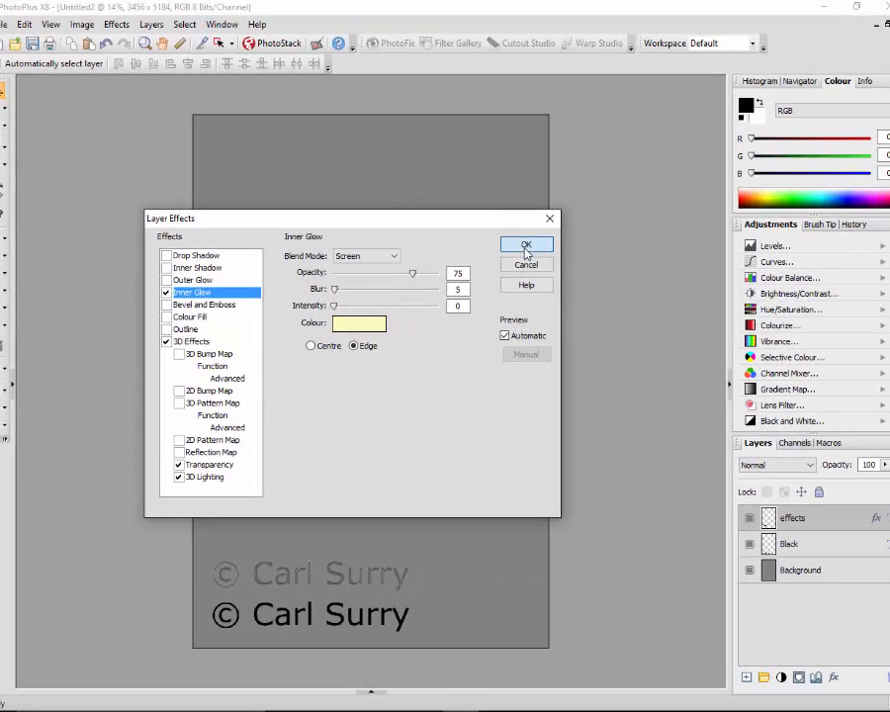
pyautogui.click(526, 247)
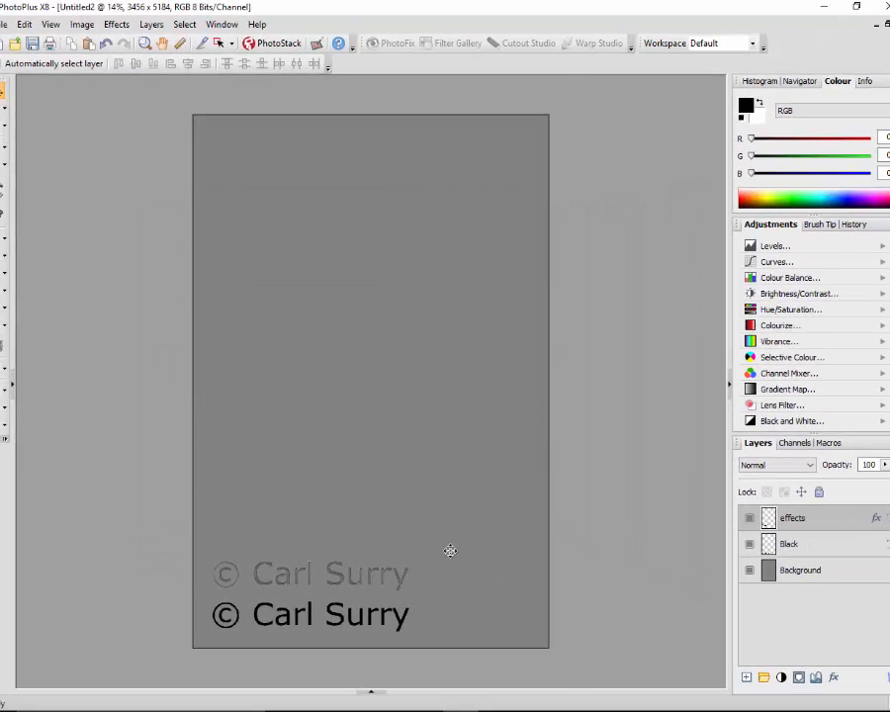
# Replace the effects layer's Inner Glow with Outer Glow and add Bevel and Emboss
pyautogui.scroll(3, 436, 556)
pyautogui.moveTo(719, 364); pyautogui.dragTo(719, 405)
pyautogui.moveTo(370, 686); pyautogui.dragTo(258, 689)
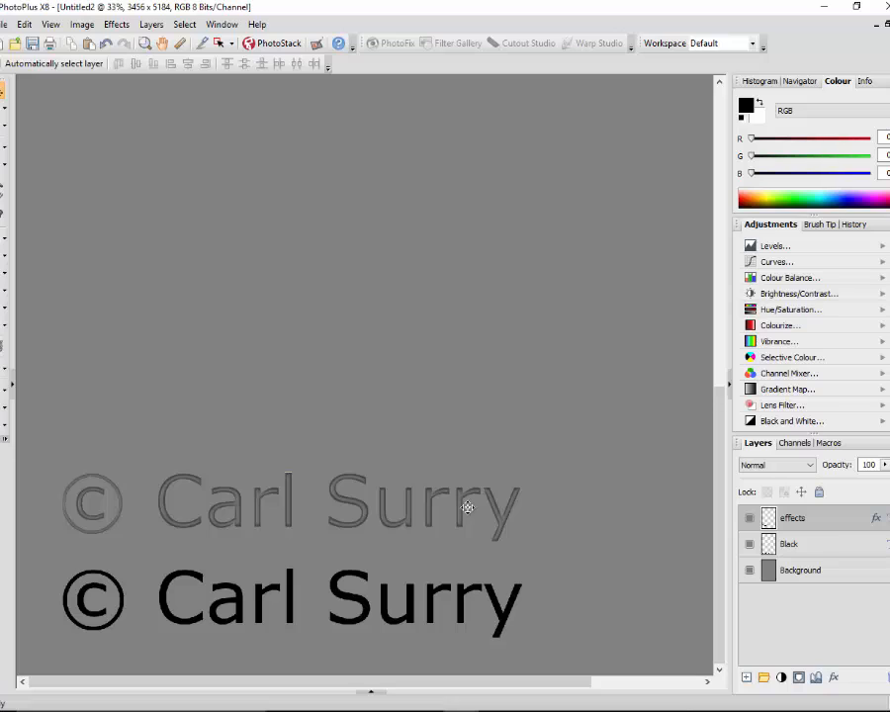
pyautogui.click(6, 366)
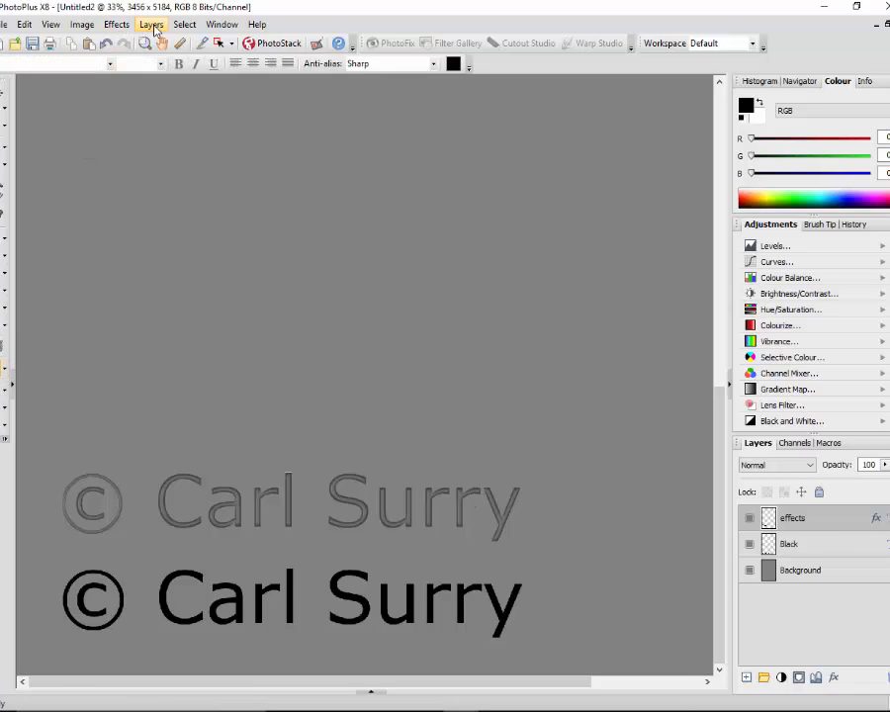
pyautogui.click(124, 27)
pyautogui.moveTo(151, 26)
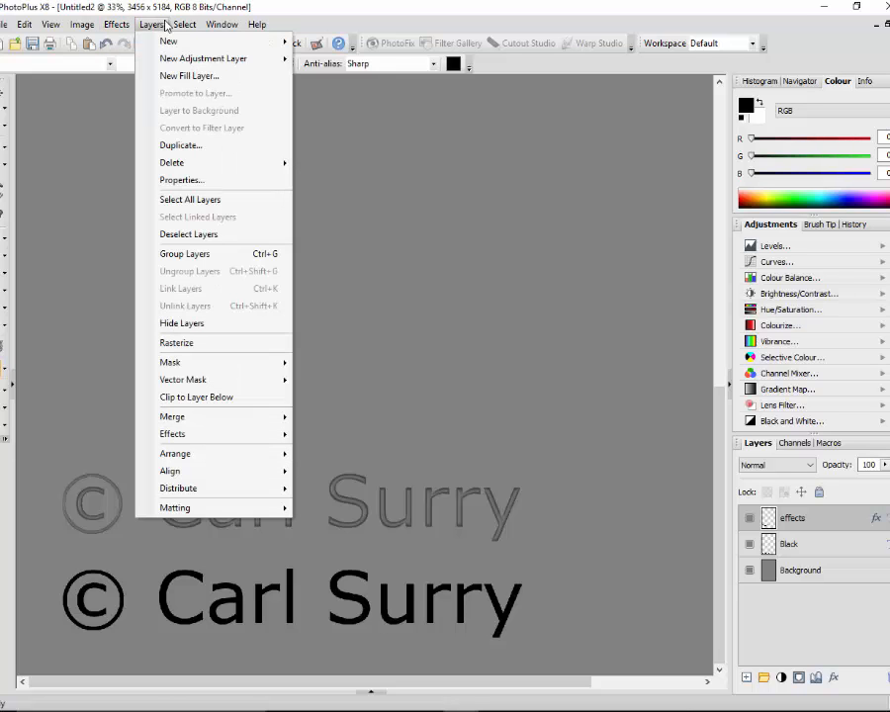
pyautogui.moveTo(227, 434)
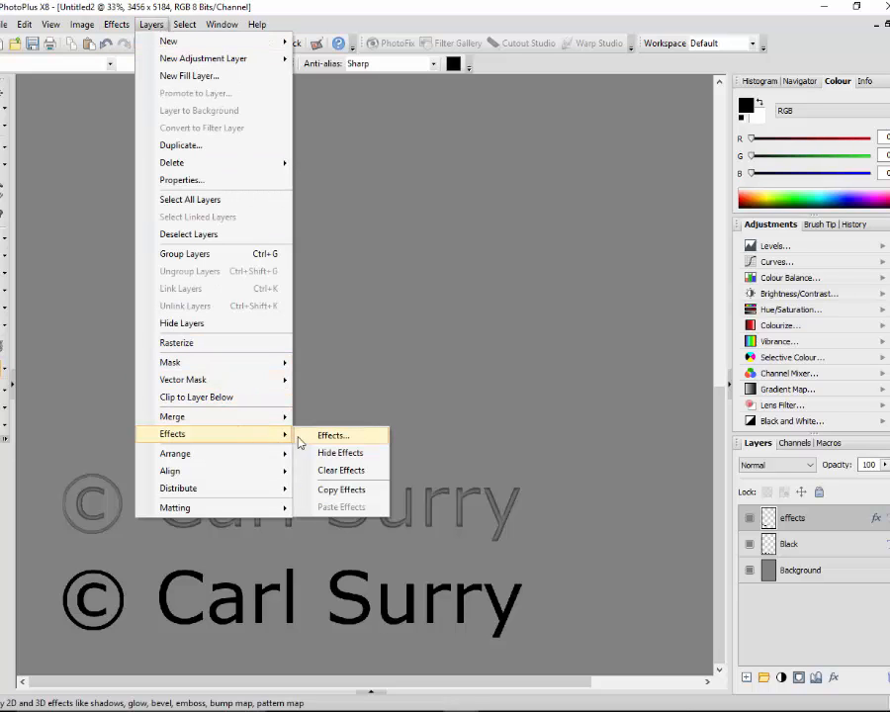
pyautogui.click(339, 444)
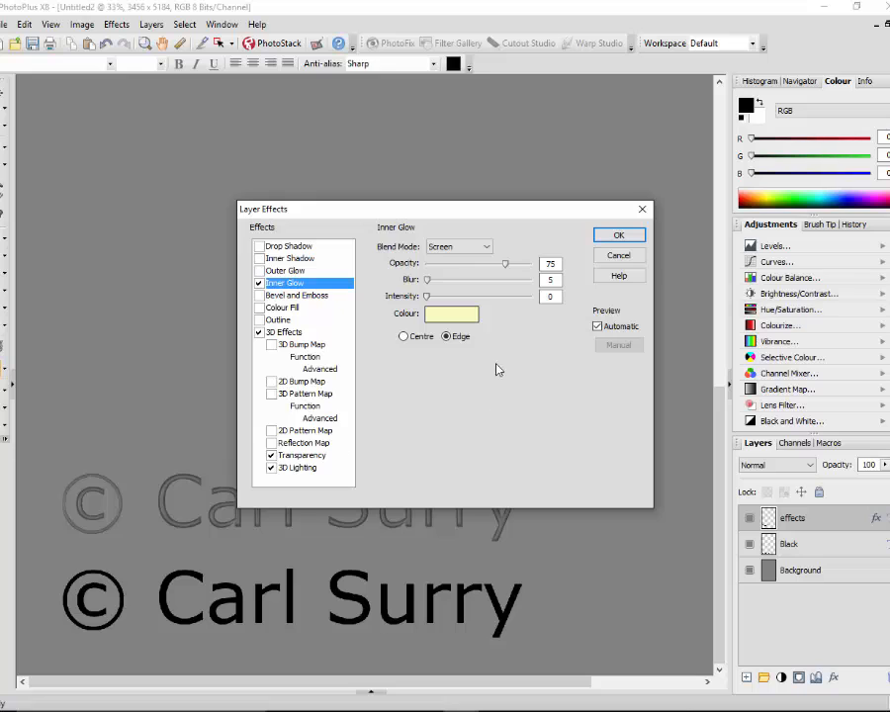
pyautogui.moveTo(428, 216); pyautogui.dragTo(274, 165)
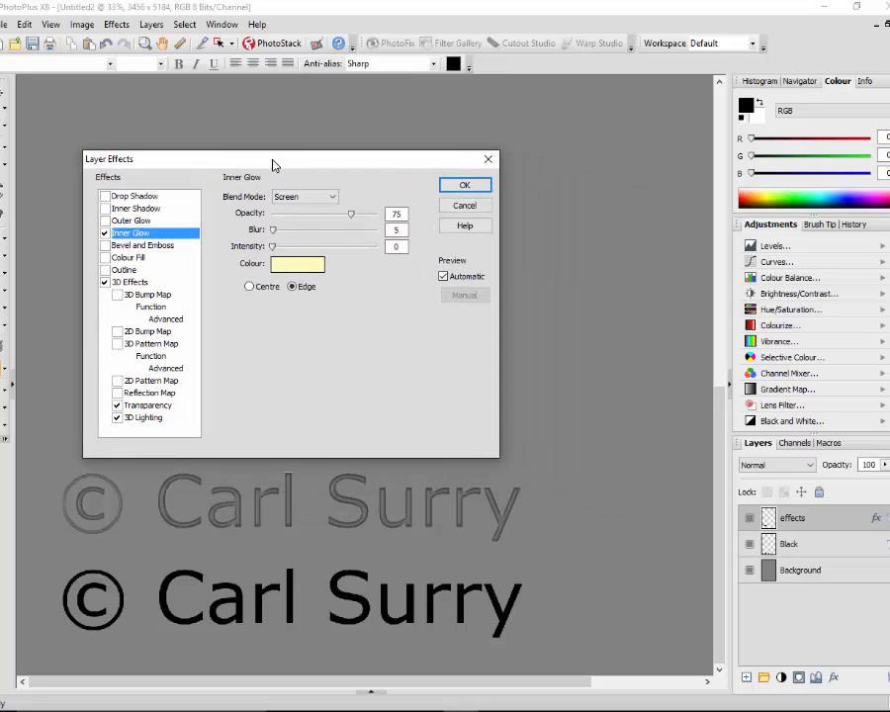
pyautogui.click(104, 234)
pyautogui.click(105, 222)
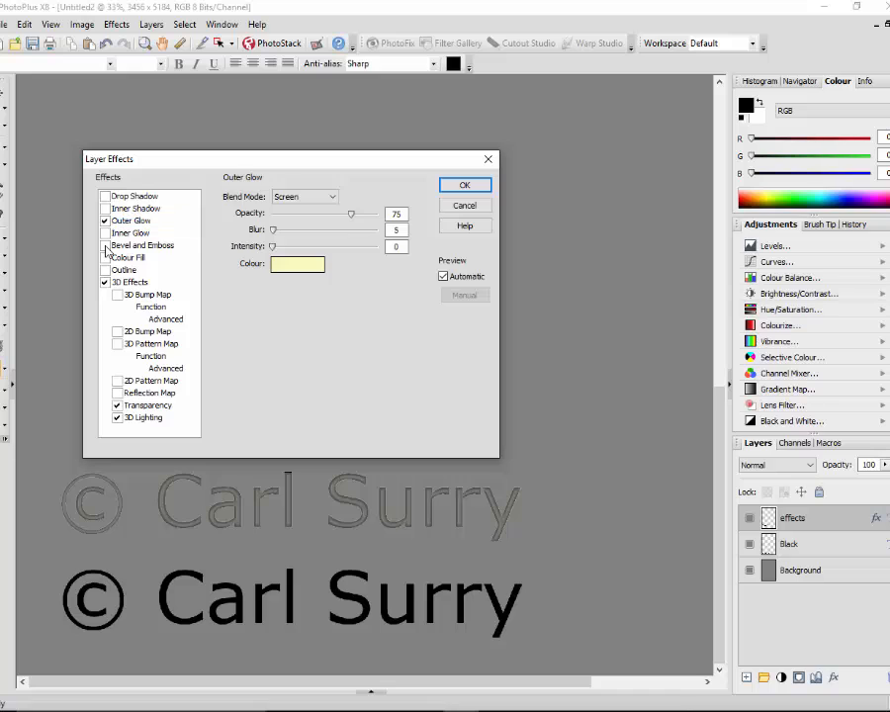
pyautogui.click(105, 247)
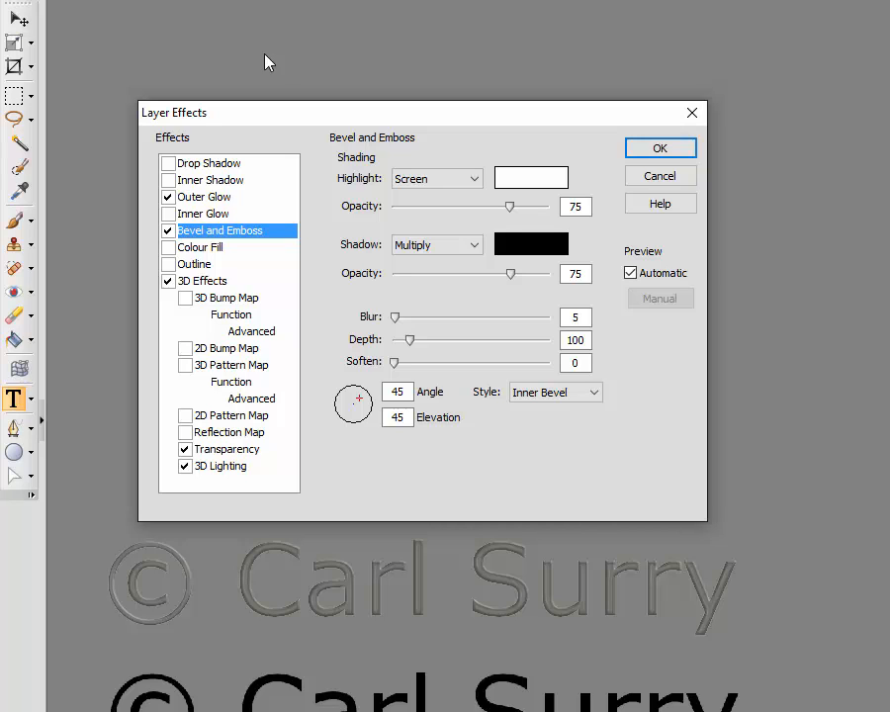
# Add a solid black outline to the effects text with Inside alignment and apply the layer effects
pyautogui.click(168, 265)
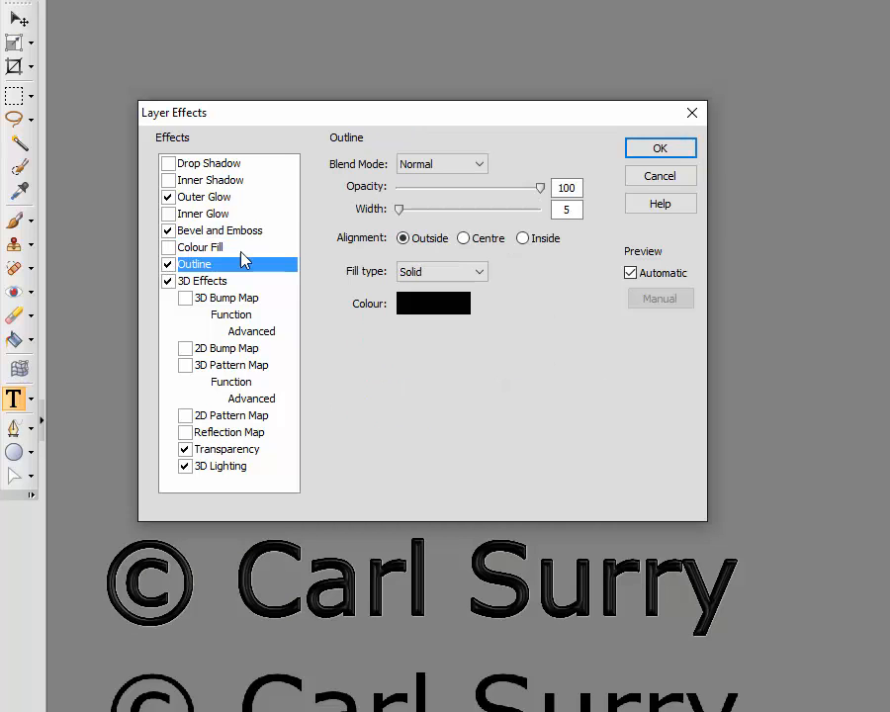
pyautogui.click(464, 239)
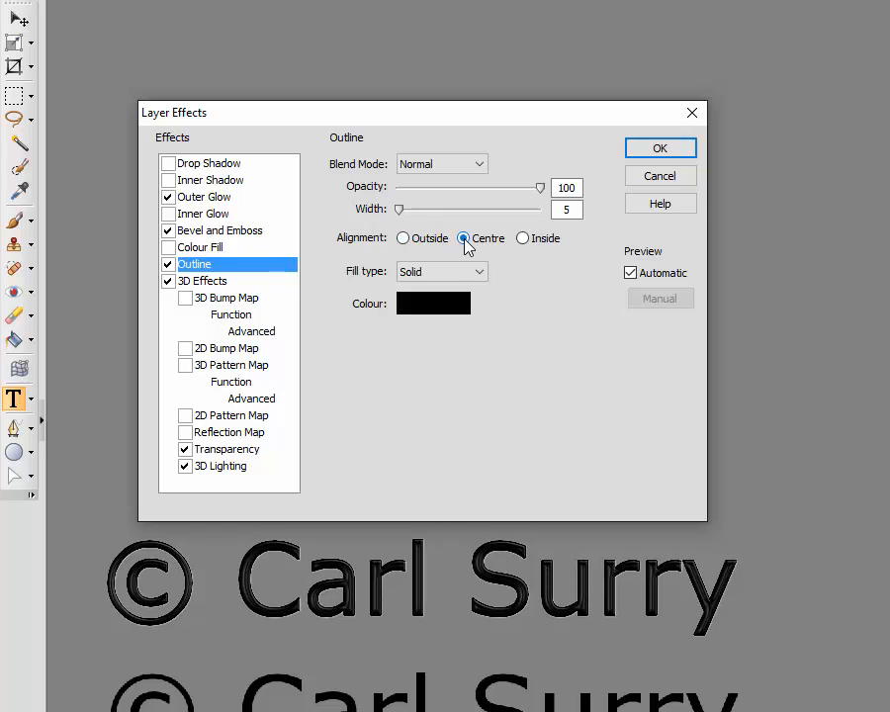
pyautogui.click(523, 239)
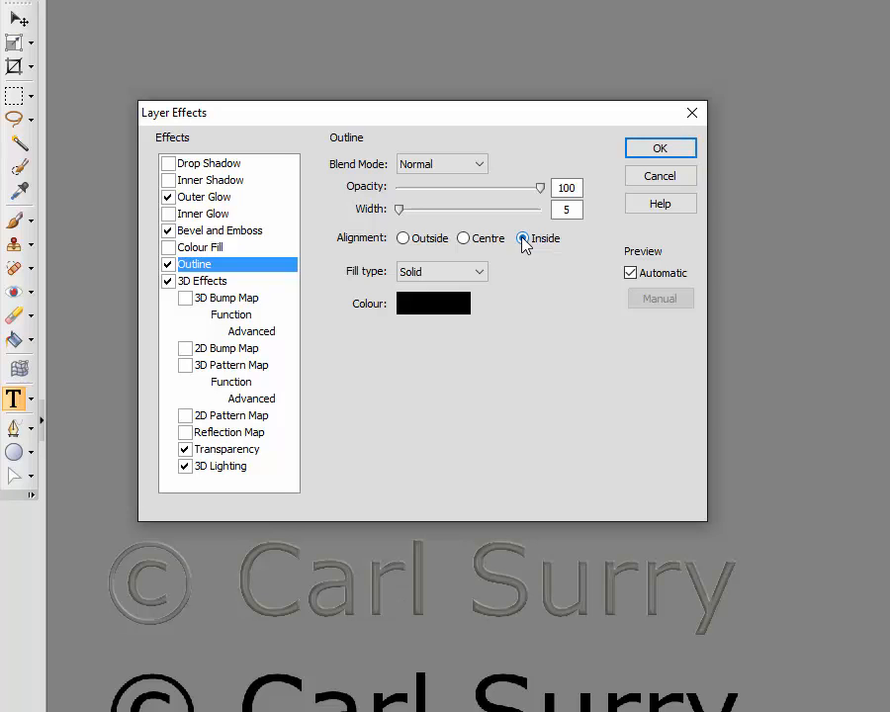
pyautogui.click(661, 148)
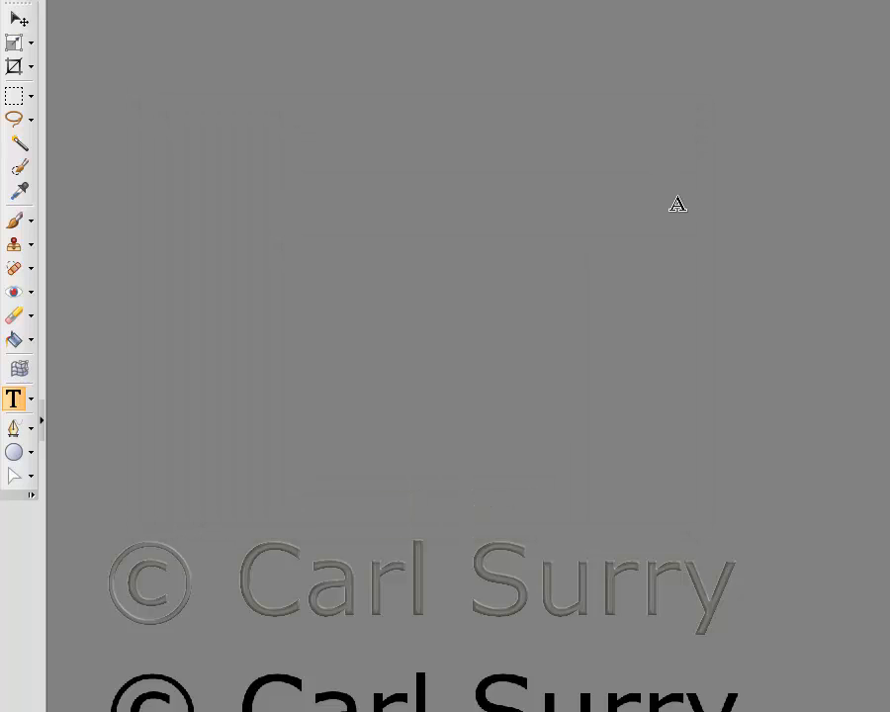
# Open the recent photo steps-20-12-15.jpg alongside the template
pyautogui.scroll(-2, 734, 457)
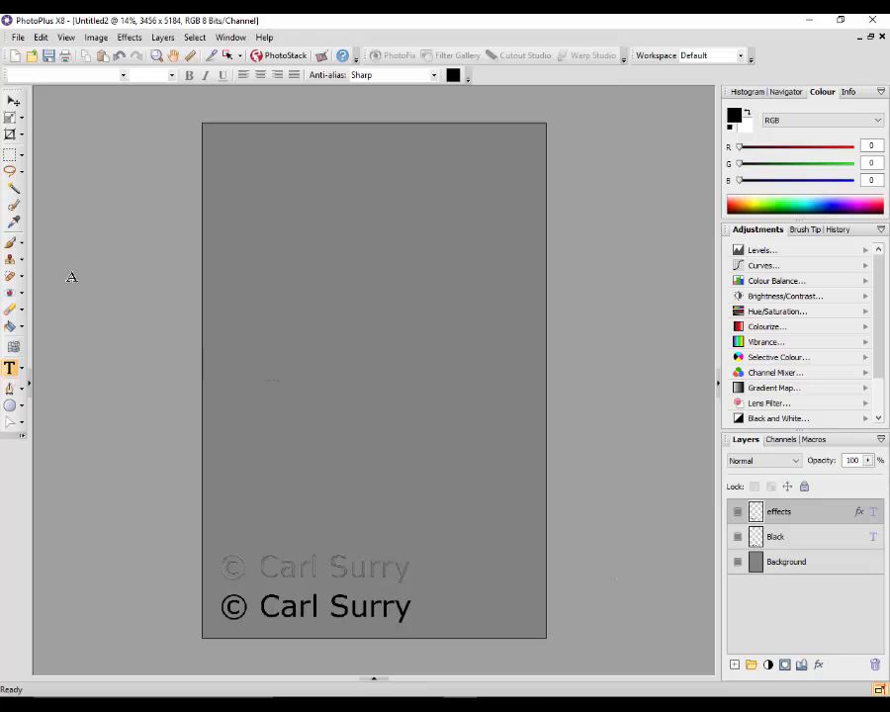
pyautogui.click(18, 38)
pyautogui.click(59, 70)
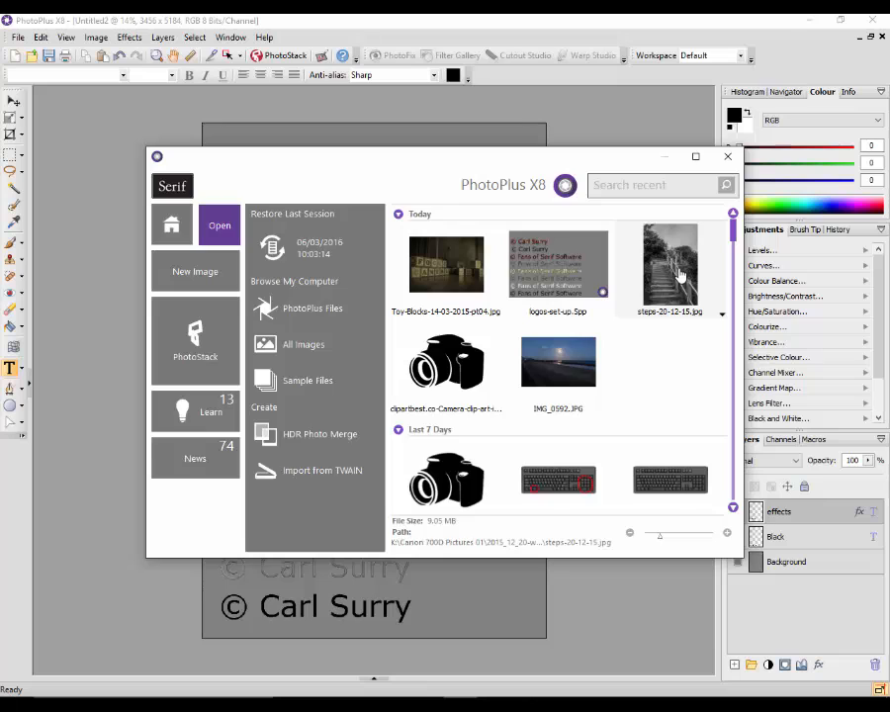
pyautogui.click(653, 275)
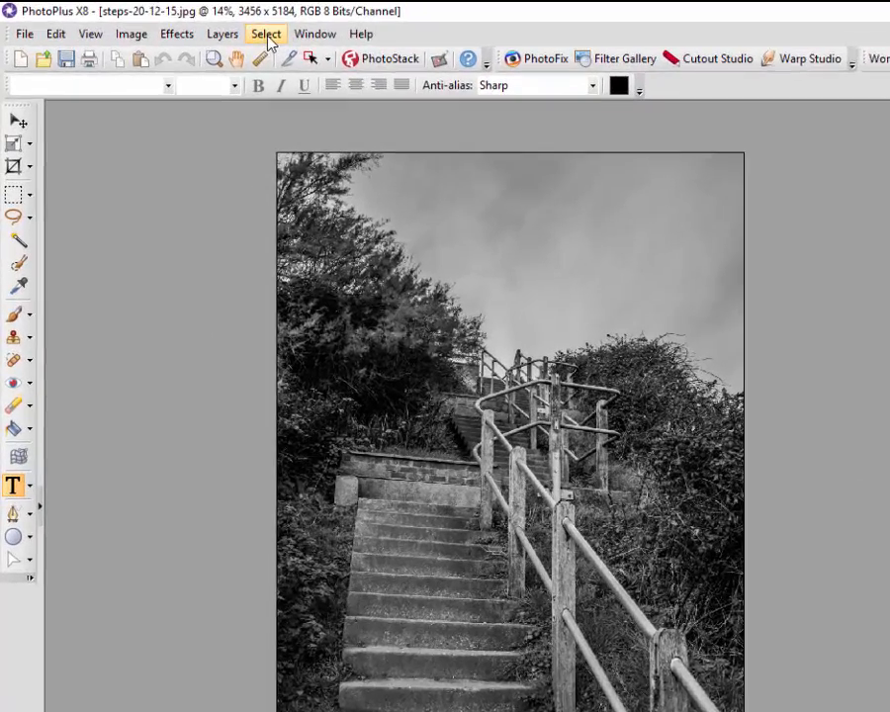
# Select the entire steps photo and copy it
pyautogui.click(195, 38)
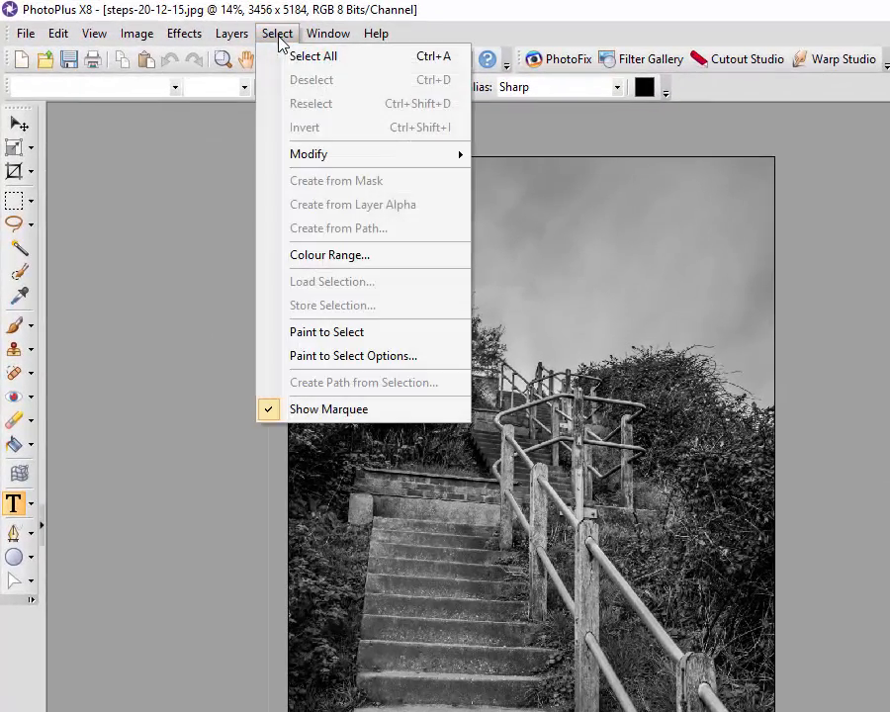
pyautogui.click(318, 57)
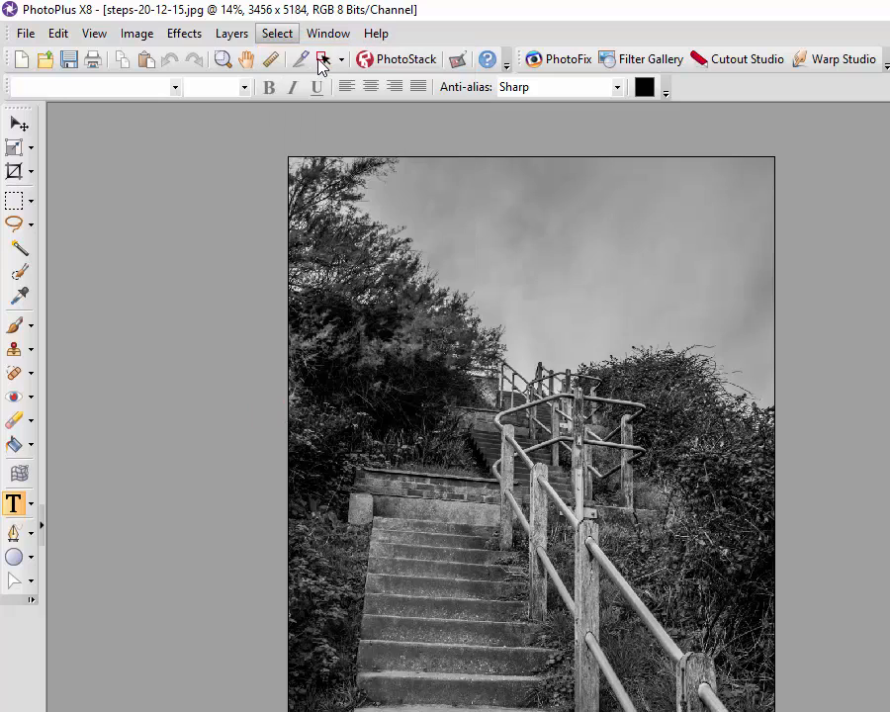
pyautogui.click(57, 37)
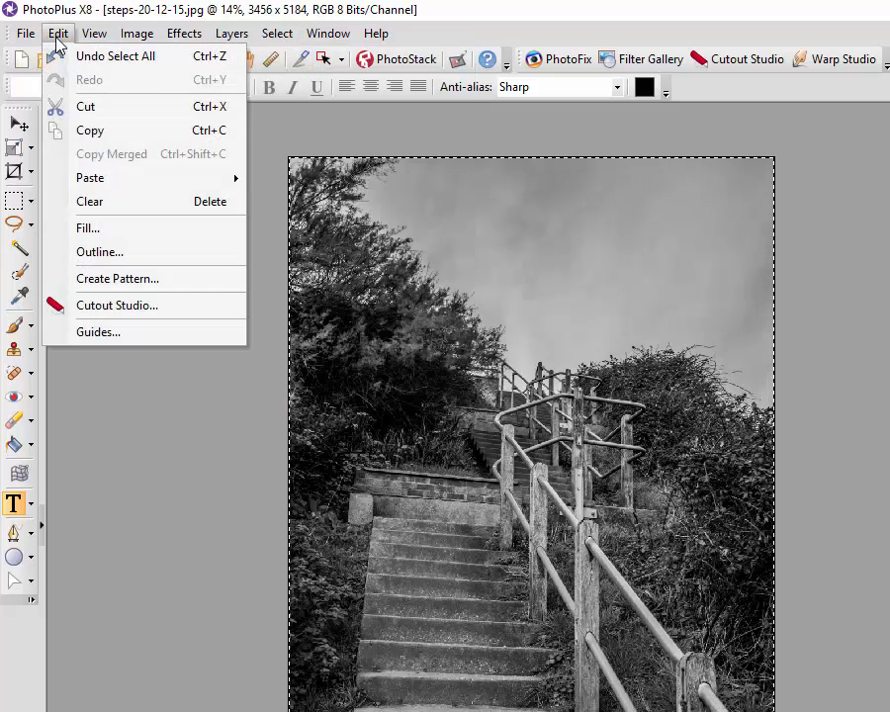
pyautogui.click(106, 134)
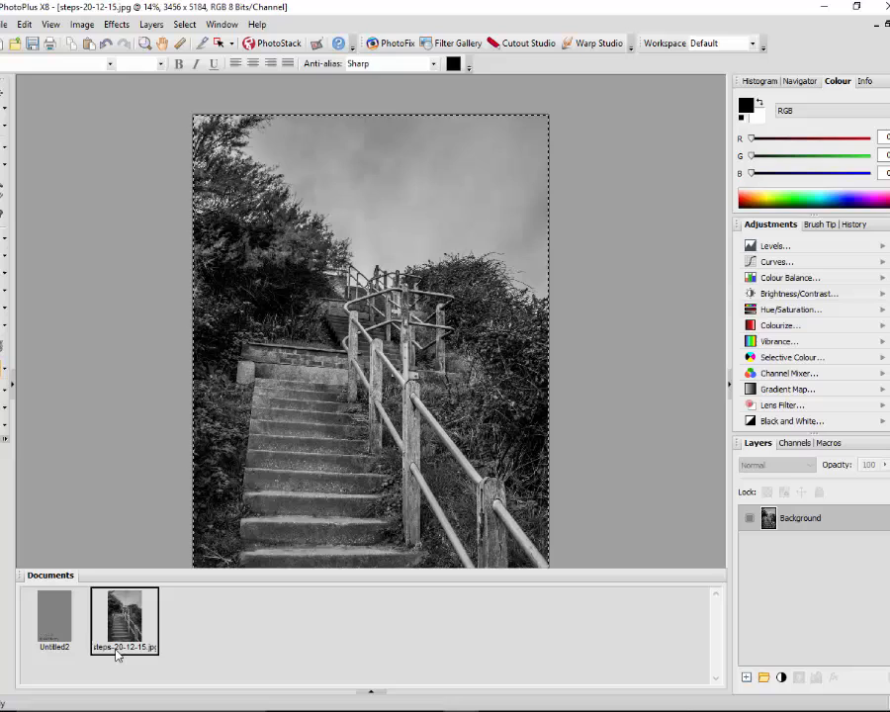
# Switch to the Untitled2 template and paste the copied photo as a new layer directly above its Background layer
pyautogui.click(60, 618)
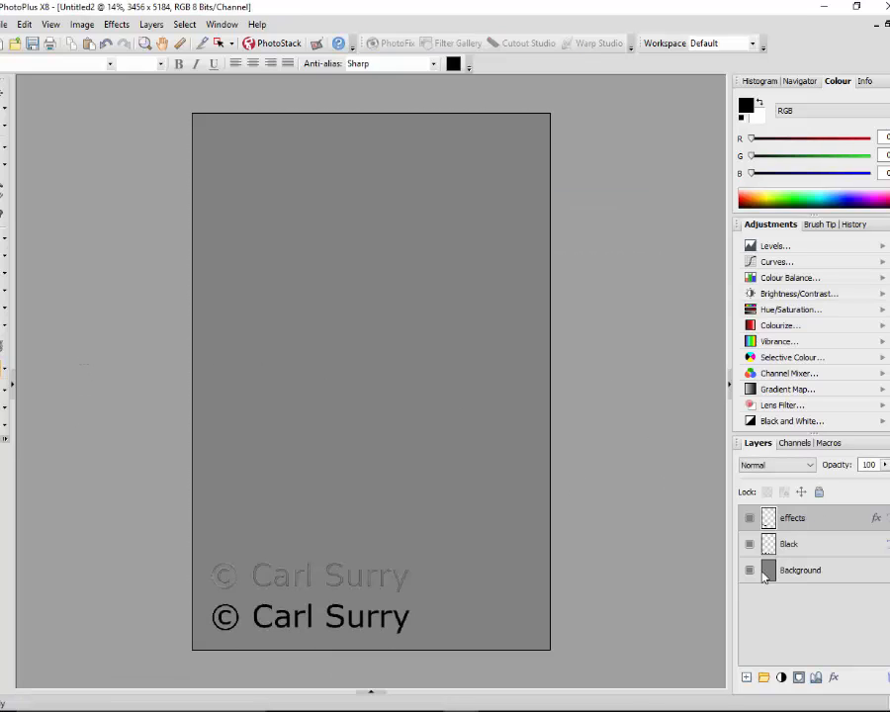
pyautogui.click(865, 581)
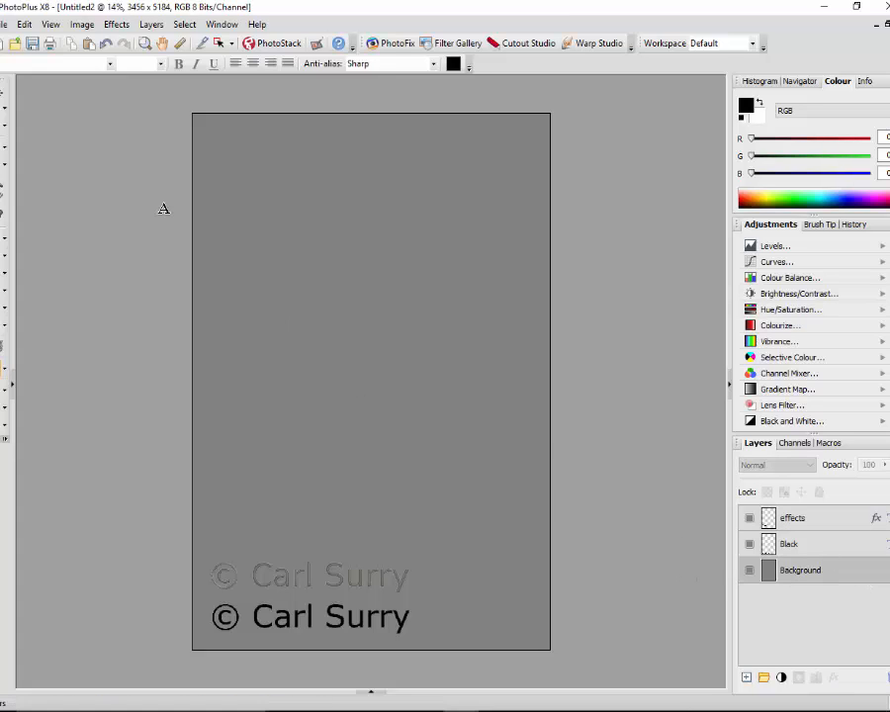
pyautogui.click(23, 24)
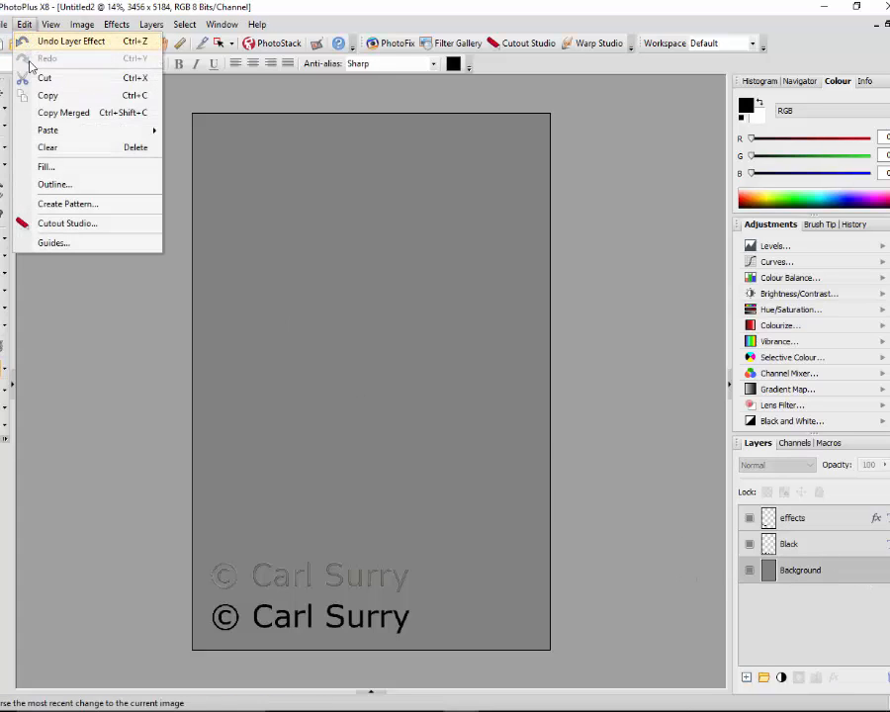
pyautogui.moveTo(109, 130)
pyautogui.click(208, 148)
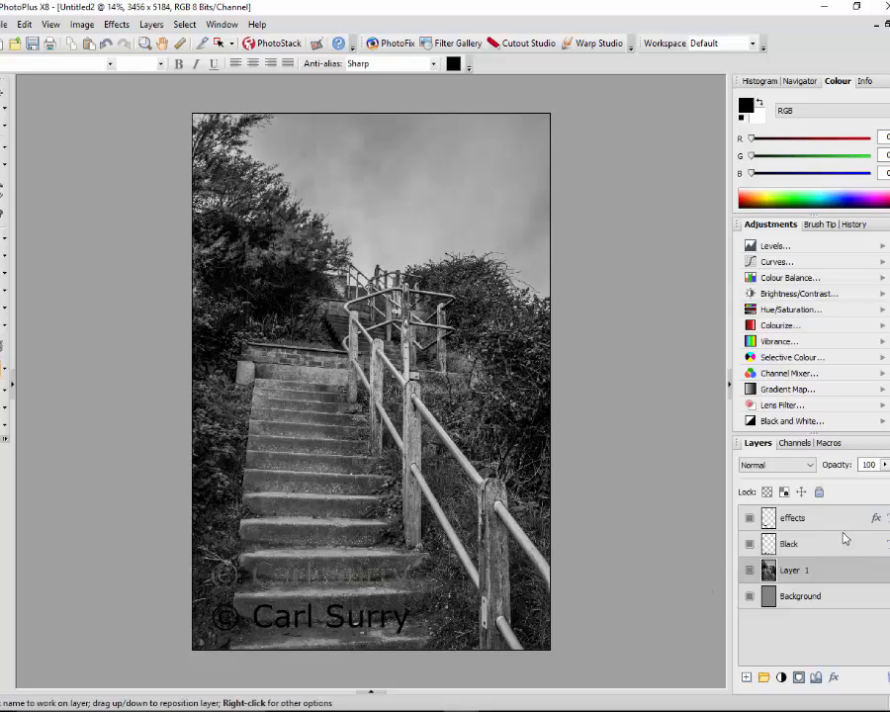
# Move the Black layer's copyright text up into the sky and place the effects layer's text just below it
pyautogui.click(5, 91)
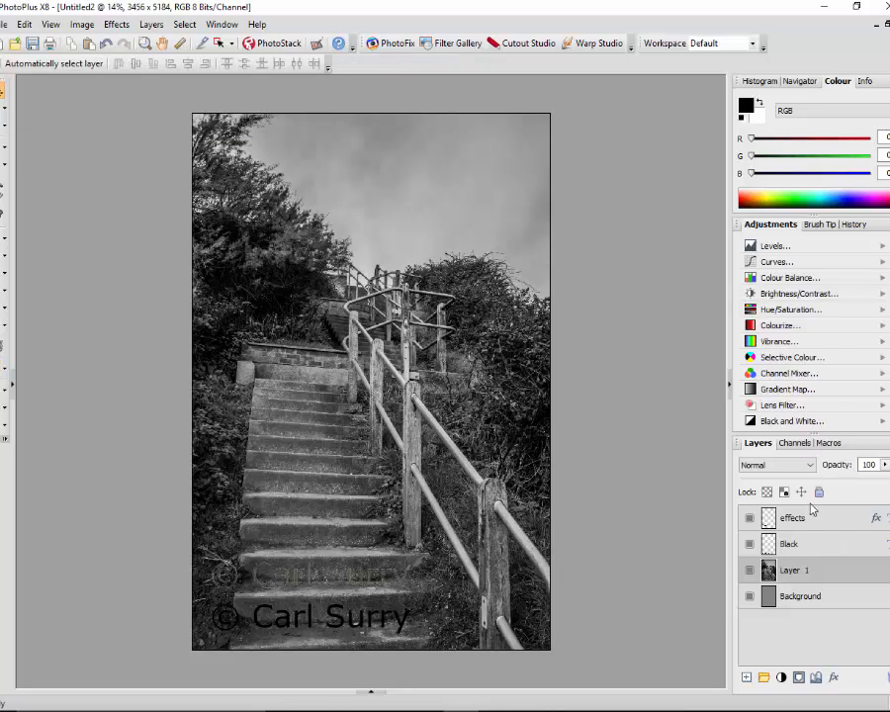
pyautogui.click(829, 547)
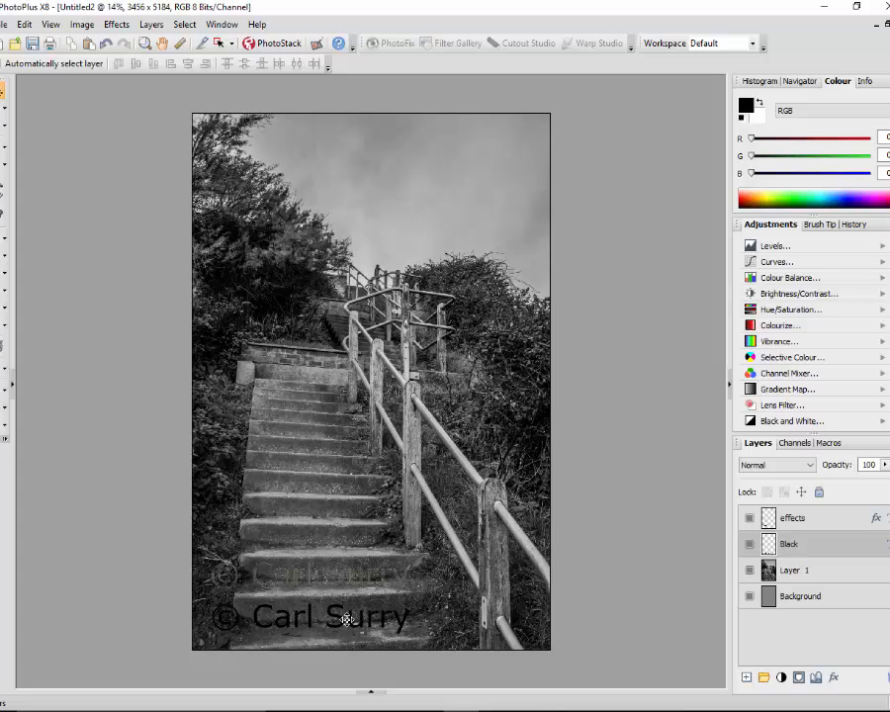
pyautogui.moveTo(346, 621); pyautogui.dragTo(438, 166)
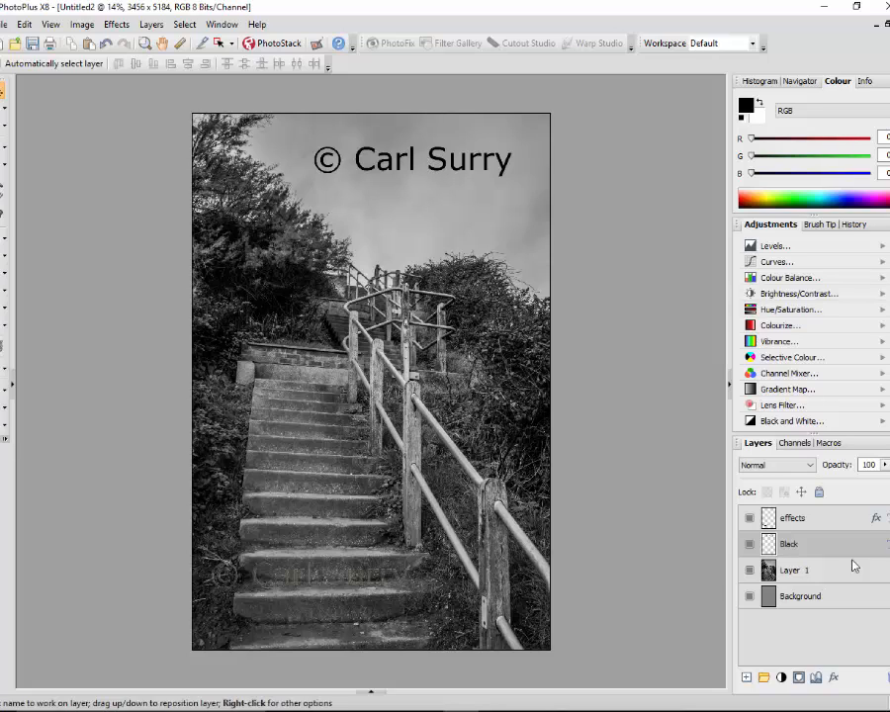
pyautogui.click(848, 521)
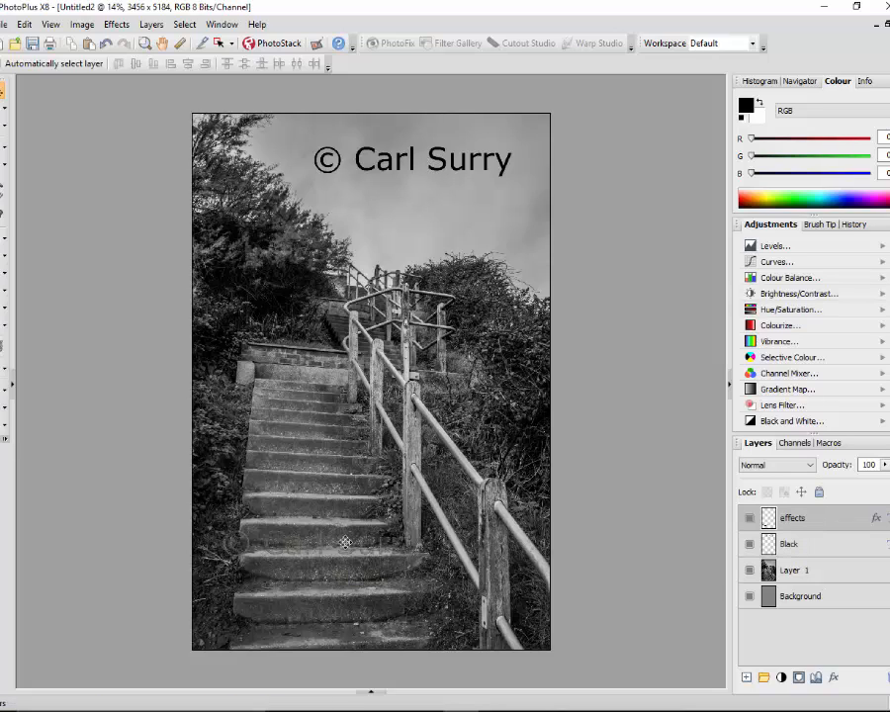
pyautogui.moveTo(383, 417); pyautogui.dragTo(454, 202)
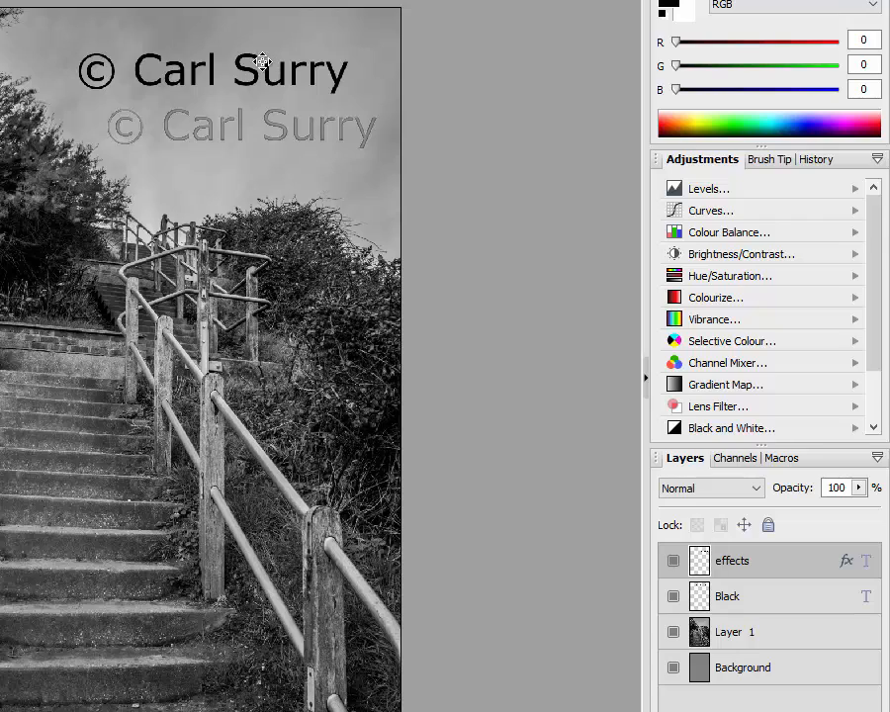
# Move the Black layer's copyright text down from the sky onto the middle of the steps
pyautogui.click(788, 606)
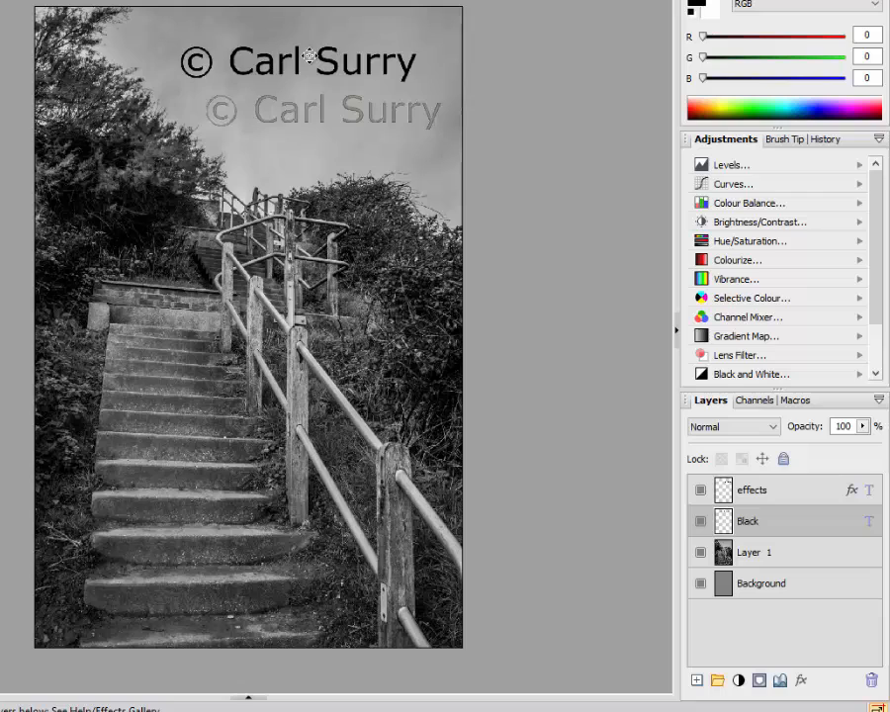
pyautogui.moveTo(310, 57); pyautogui.dragTo(228, 378)
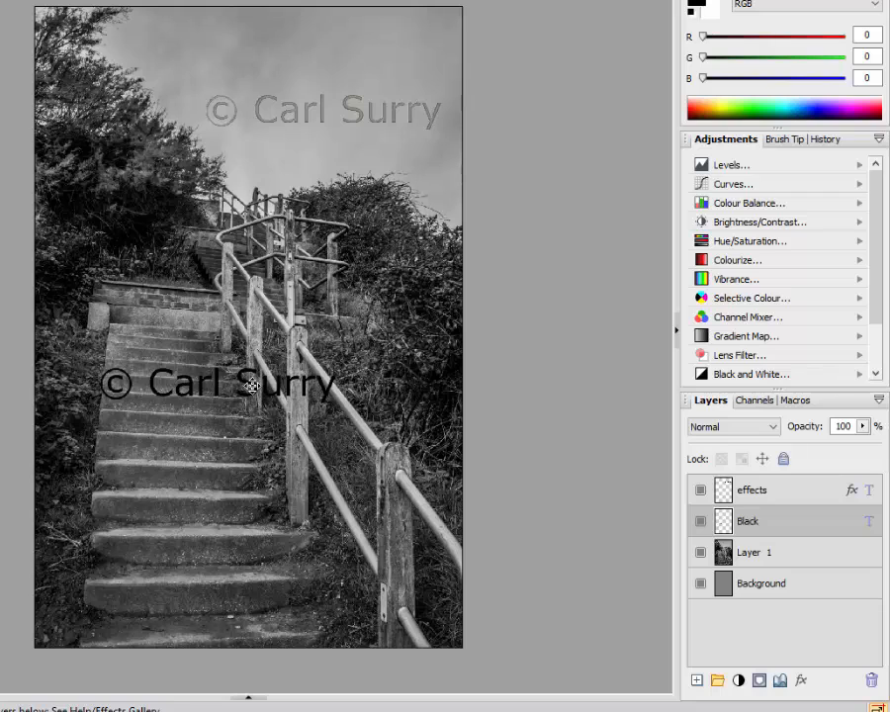
pyautogui.moveTo(252, 386); pyautogui.dragTo(234, 405)
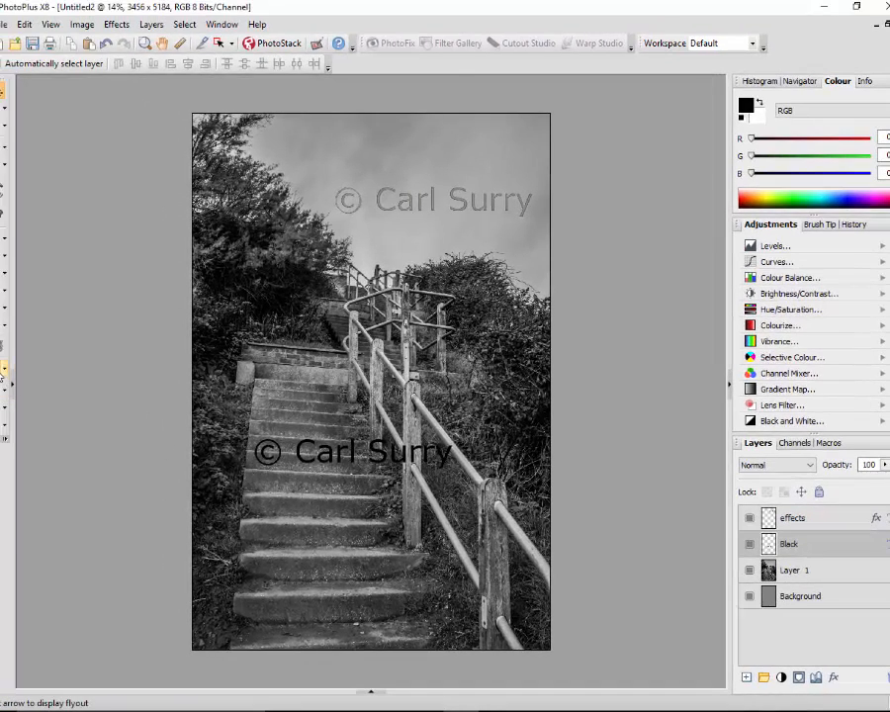
# Recolour all of the Black layer's copyright text to near-white, #FDFDFD
pyautogui.click(3, 369)
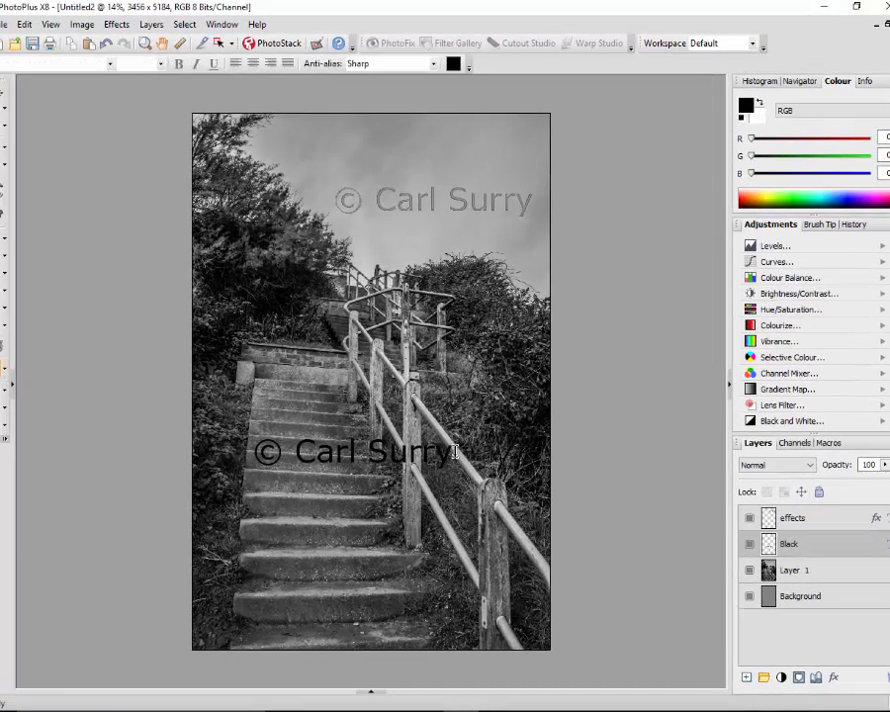
pyautogui.moveTo(456, 452); pyautogui.dragTo(253, 452)
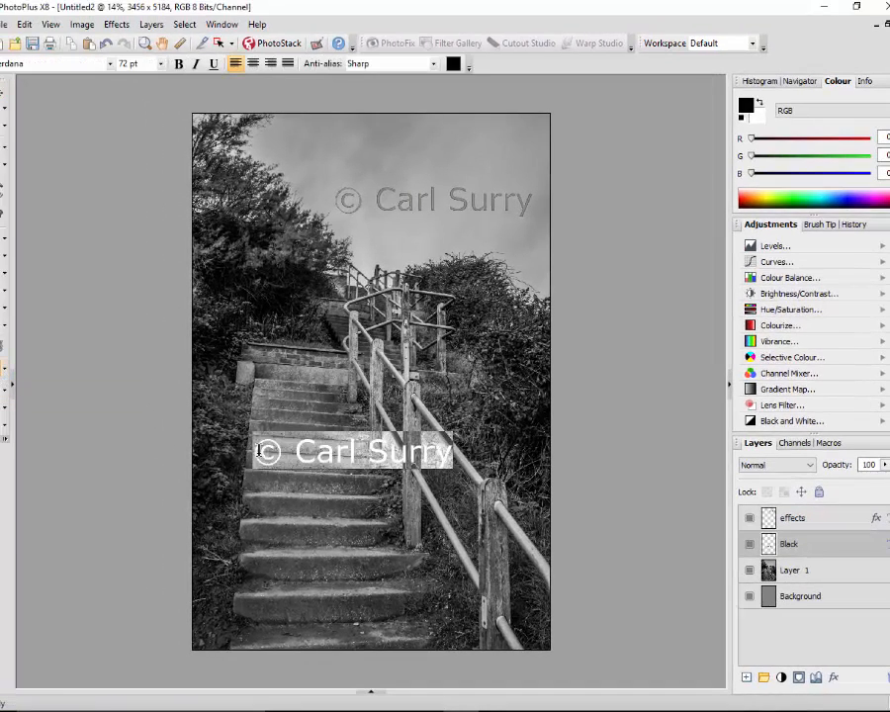
pyautogui.click(453, 63)
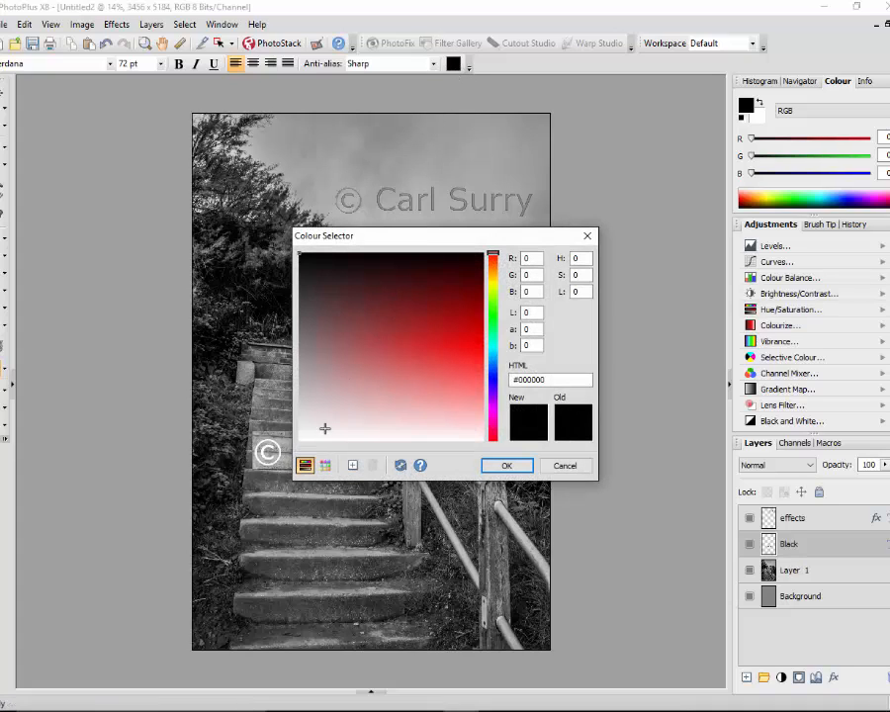
pyautogui.click(299, 439)
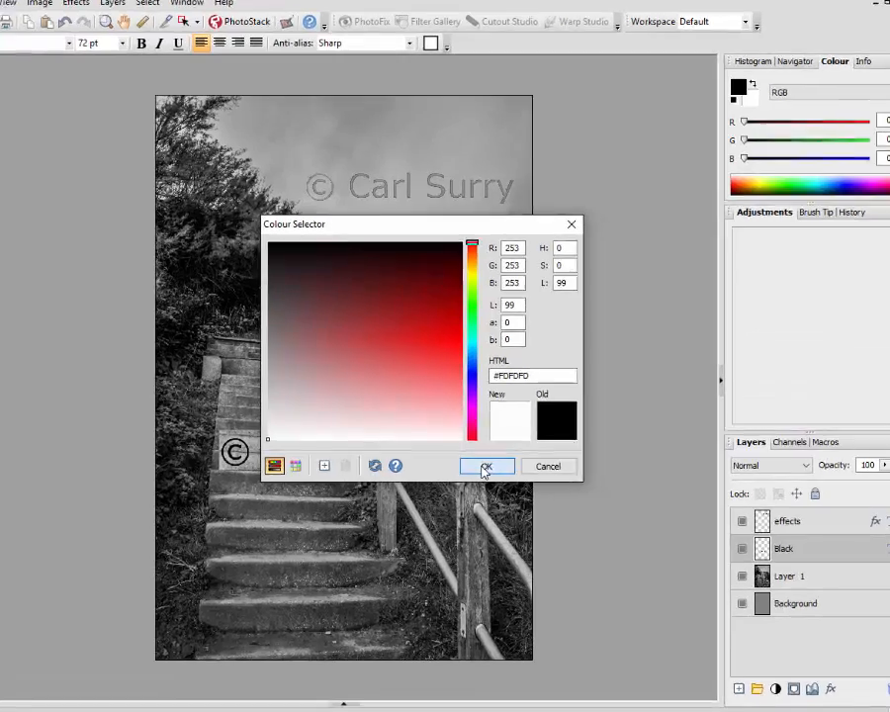
pyautogui.click(505, 465)
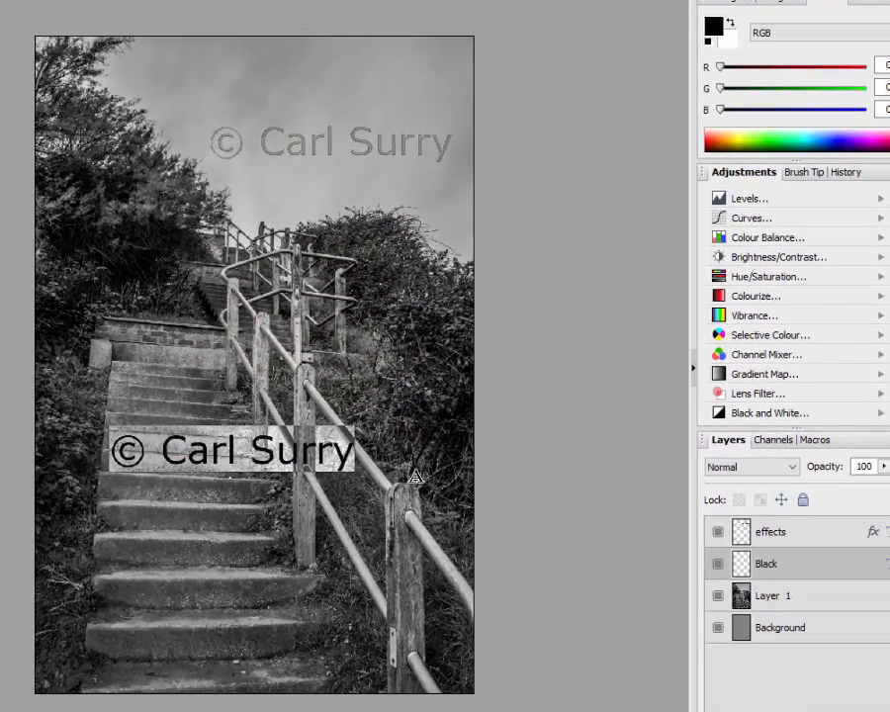
pyautogui.click(392, 458)
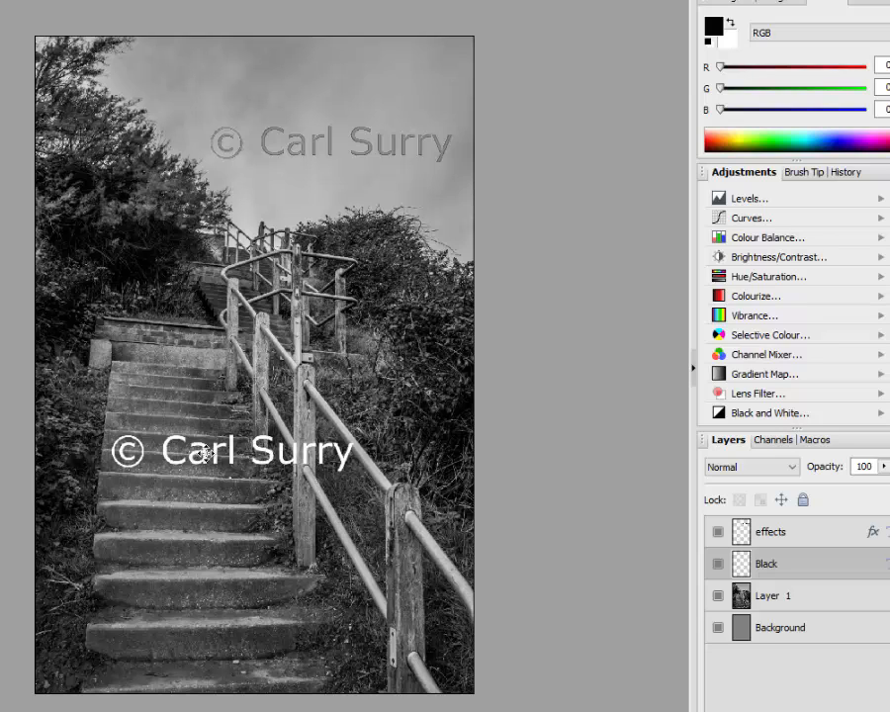
# Reduce the Black layer's opacity to 52% and reposition its white text over the steps, near the photo's left edge
pyautogui.moveTo(203, 454); pyautogui.dragTo(294, 286)
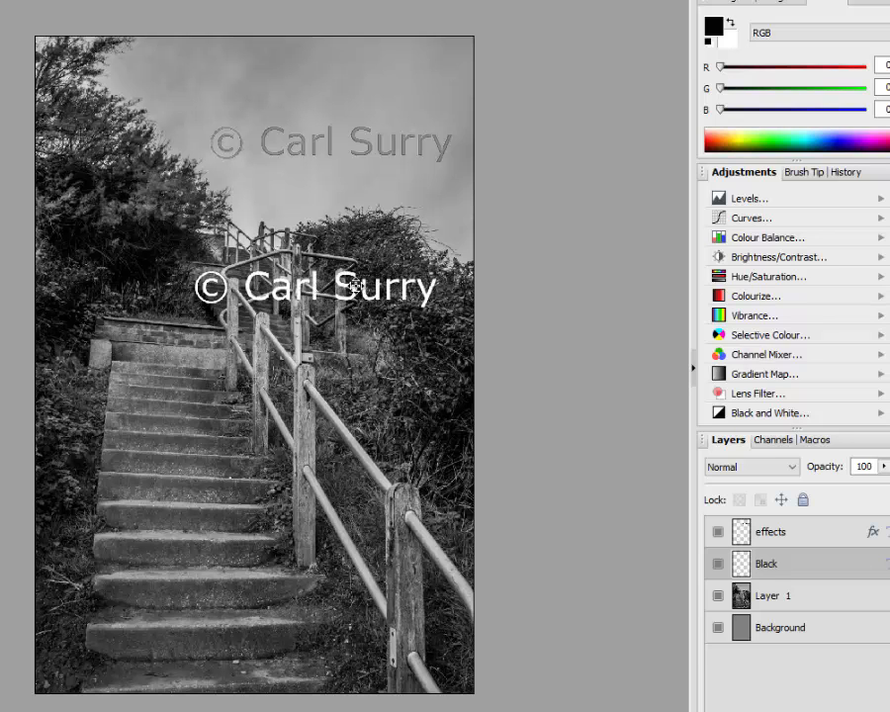
pyautogui.moveTo(354, 286); pyautogui.dragTo(275, 430)
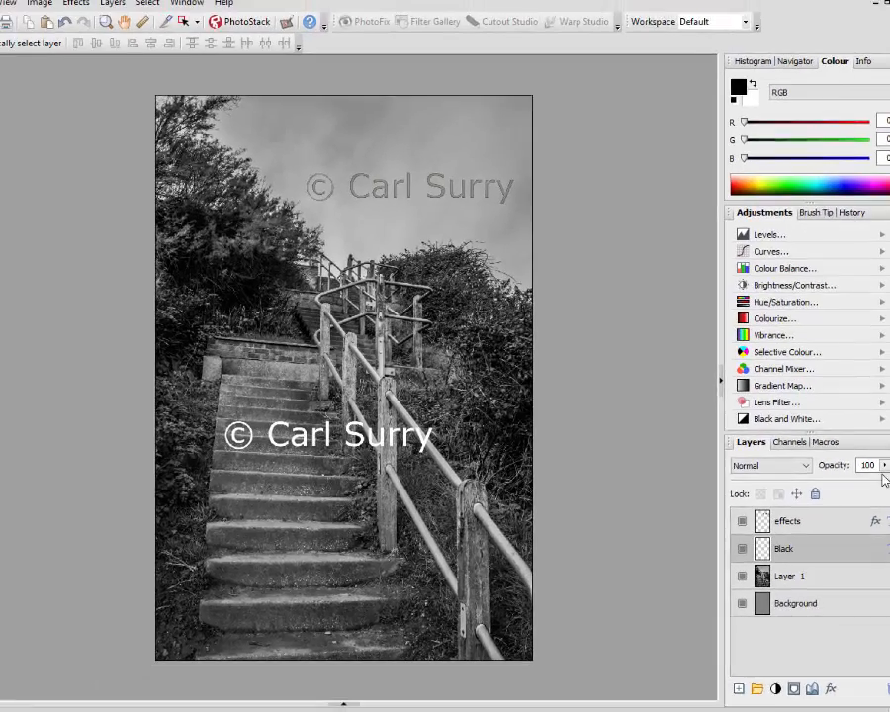
pyautogui.click(884, 467)
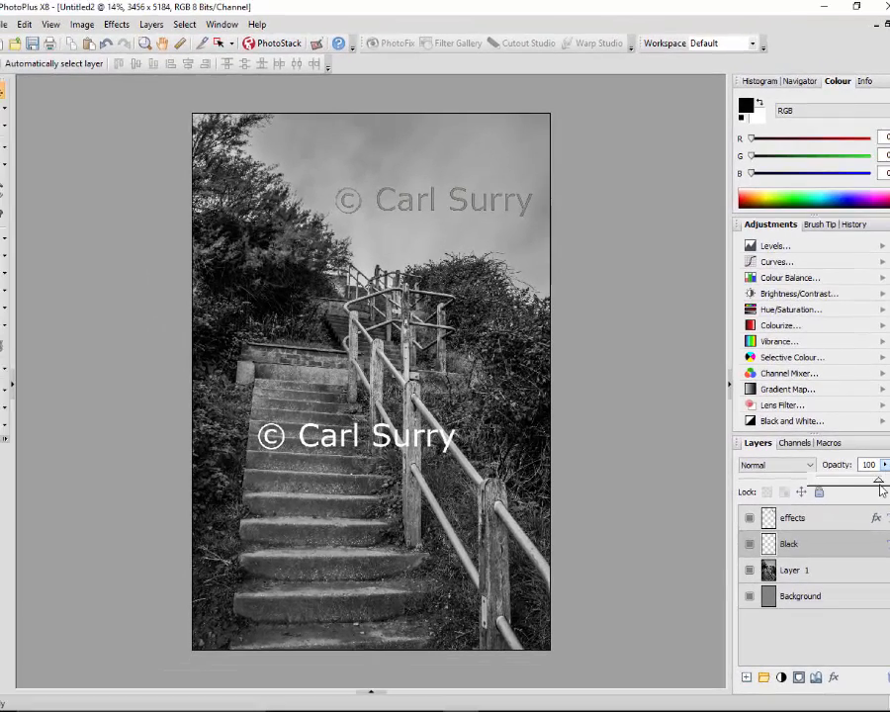
pyautogui.moveTo(880, 484); pyautogui.dragTo(850, 482)
pyautogui.click(884, 466)
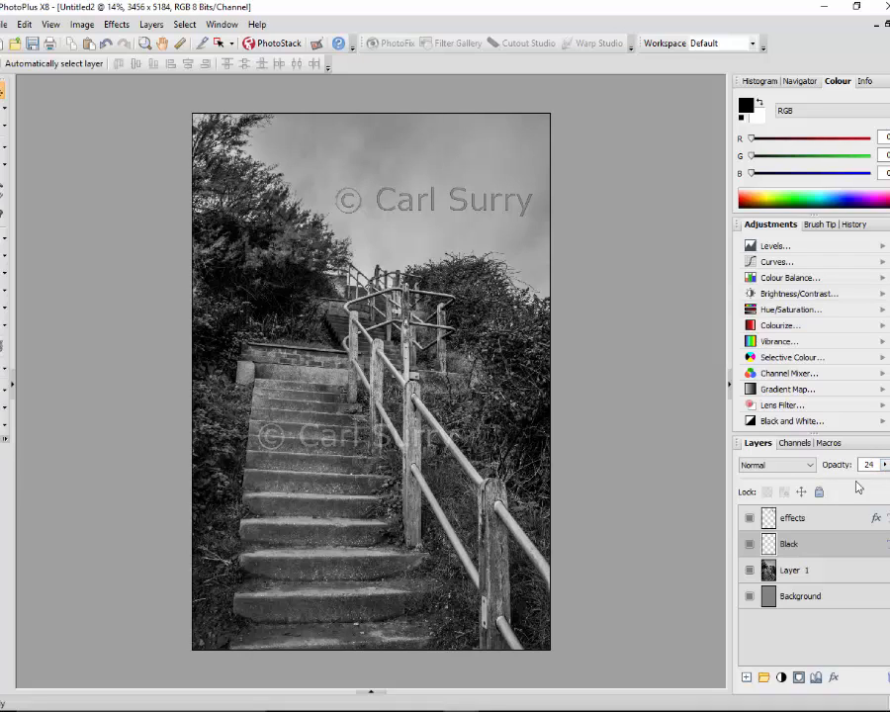
pyautogui.click(886, 467)
pyautogui.moveTo(853, 483); pyautogui.dragTo(861, 485)
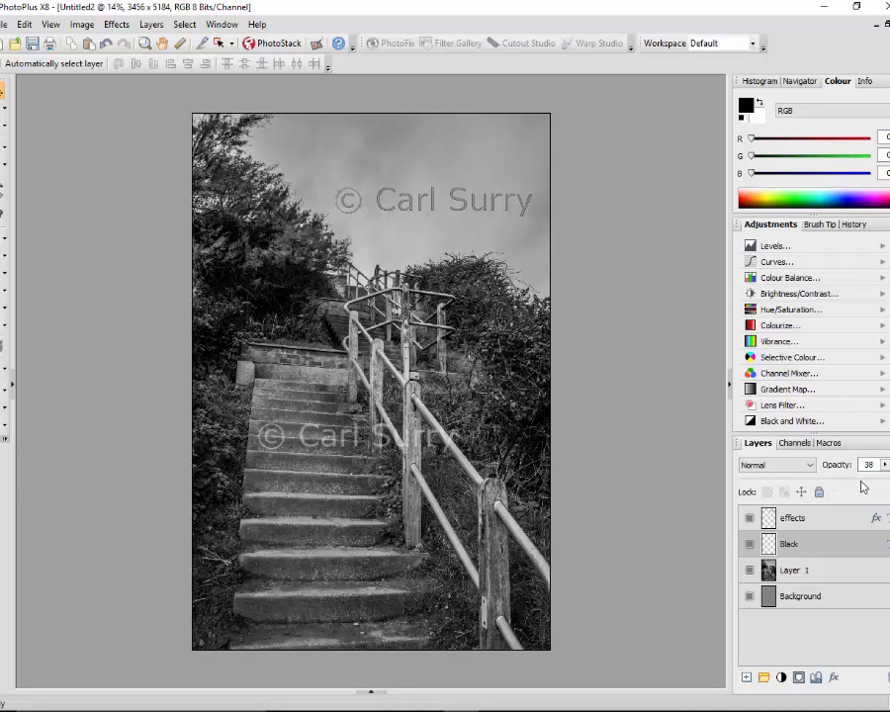
pyautogui.click(885, 465)
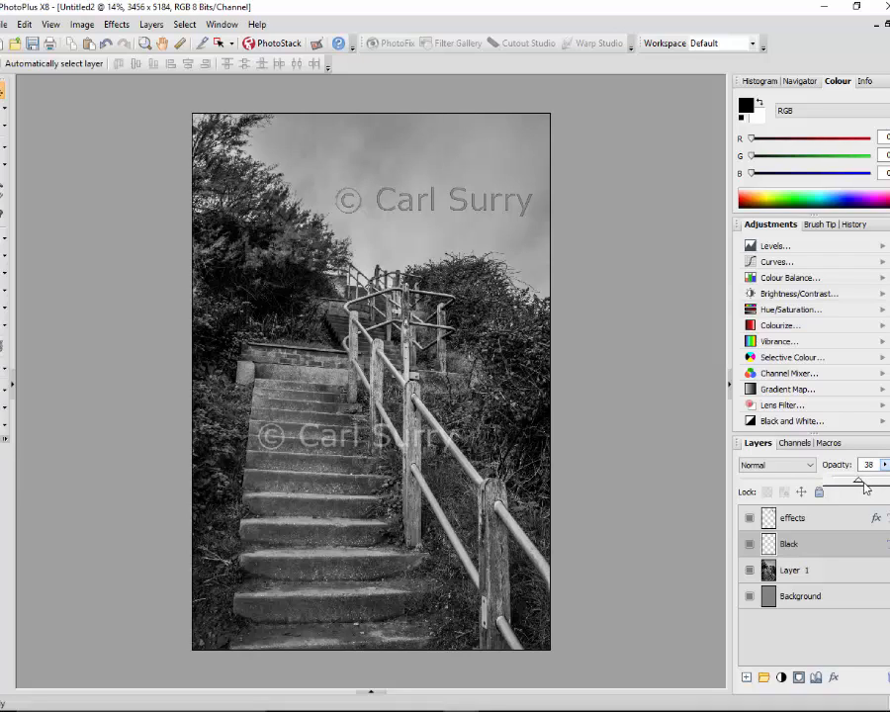
pyautogui.moveTo(870, 484); pyautogui.dragTo(874, 484)
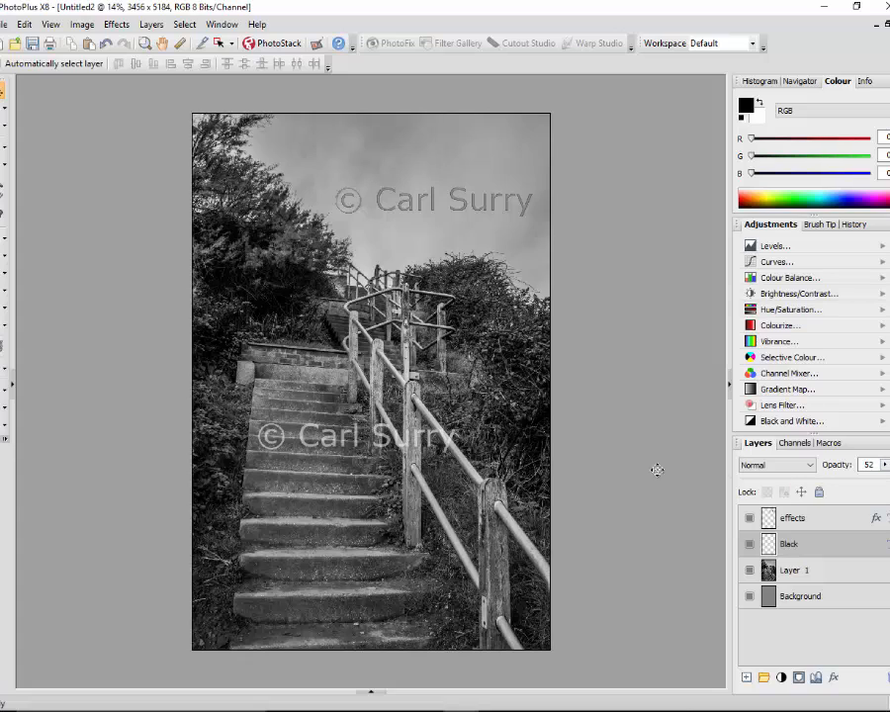
pyautogui.moveTo(383, 436); pyautogui.dragTo(325, 471)
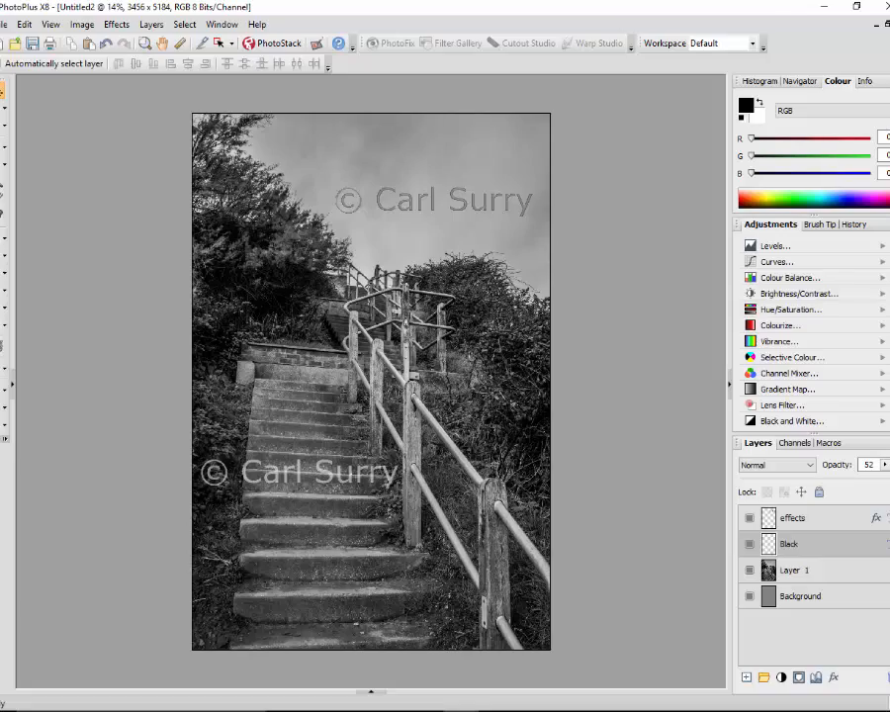
# Close the template and the steps photo, and open the recent file logos-set-up.Spp from the Startup Assistant
pyautogui.click(889, 24)
pyautogui.click(447, 399)
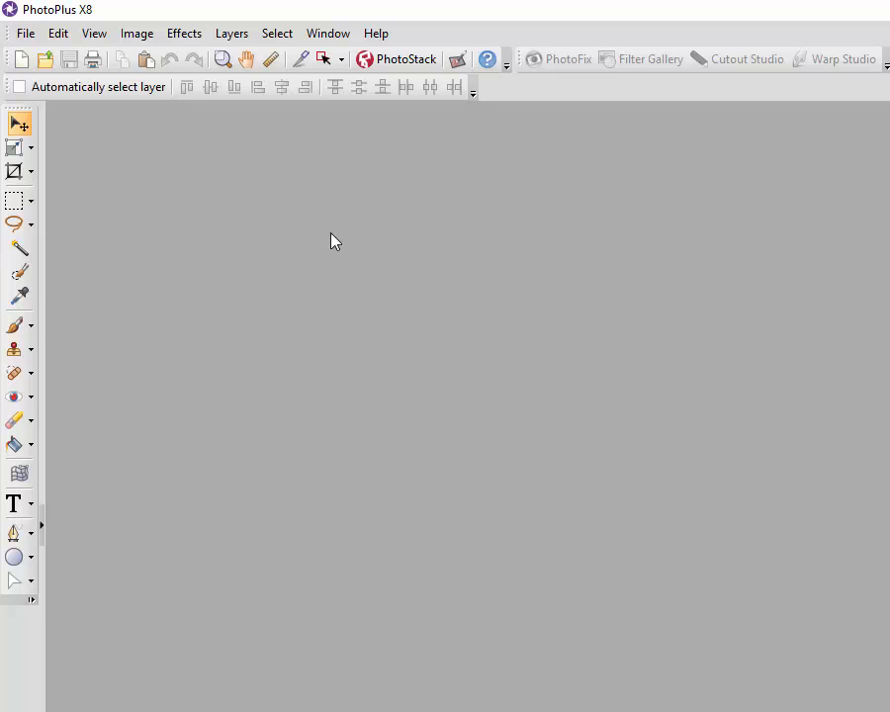
pyautogui.click(25, 32)
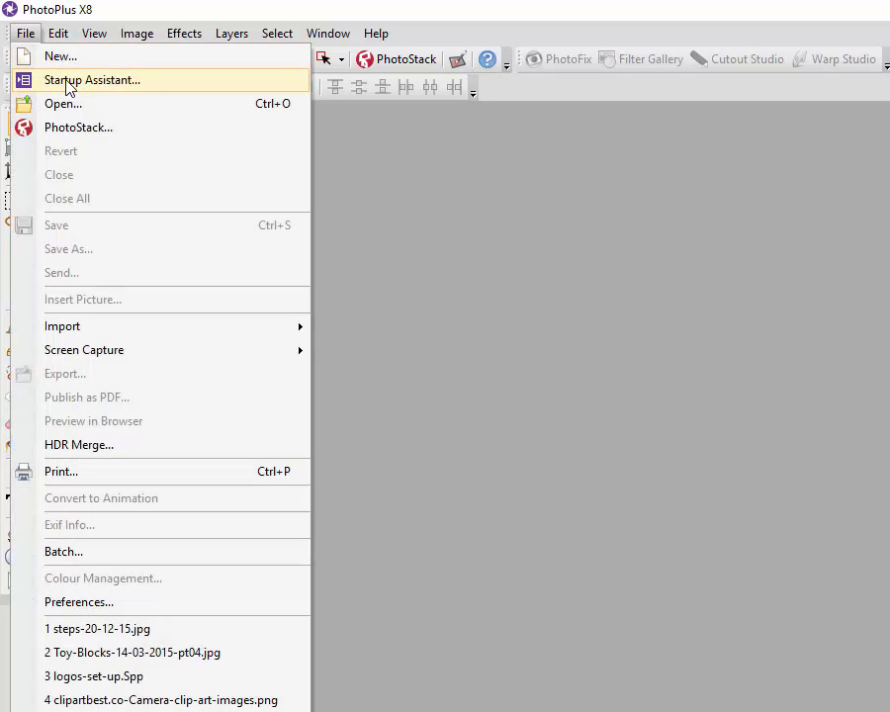
pyautogui.click(67, 86)
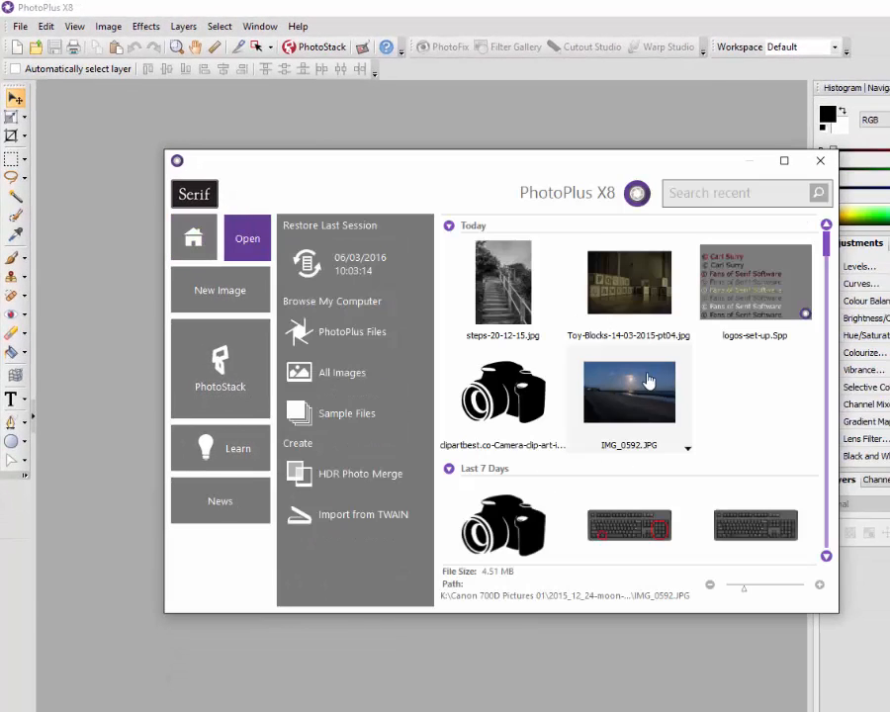
pyautogui.click(751, 292)
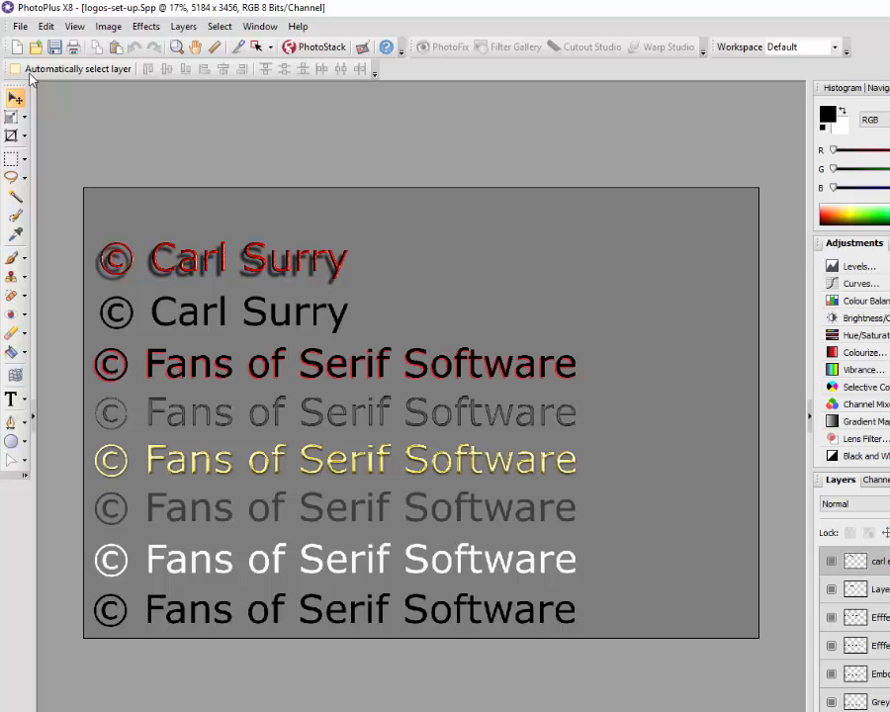
# Open the recent beach photo IMG_0592.JPG from the Startup Assistant
pyautogui.click(22, 26)
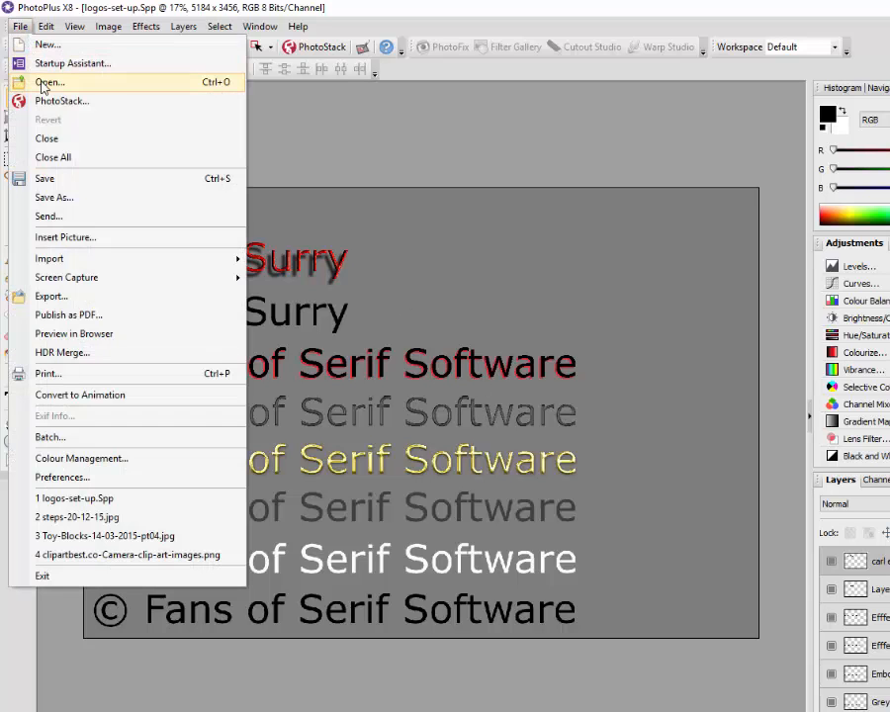
pyautogui.click(59, 63)
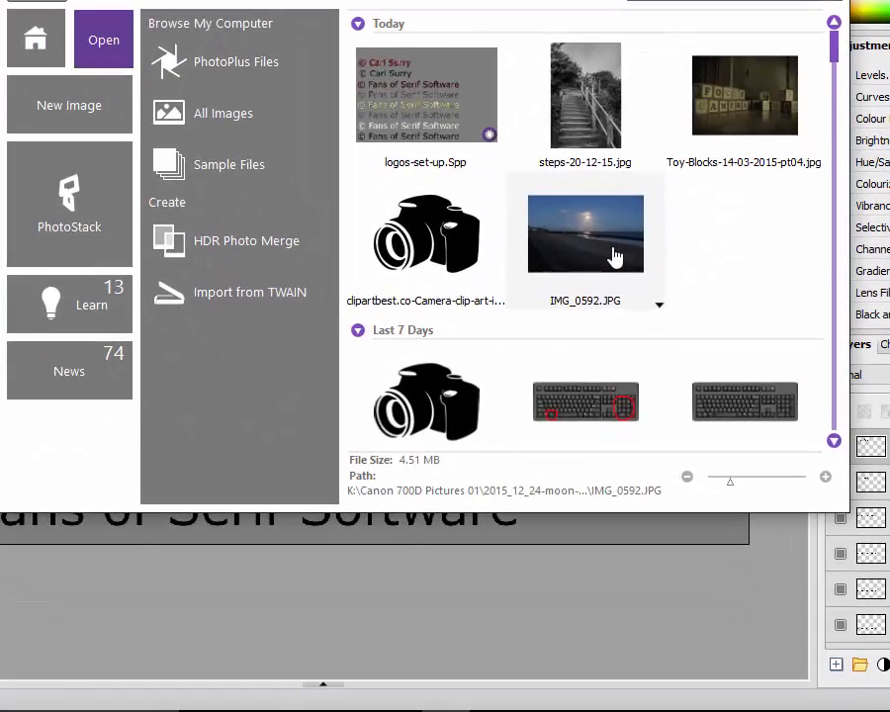
pyautogui.click(614, 257)
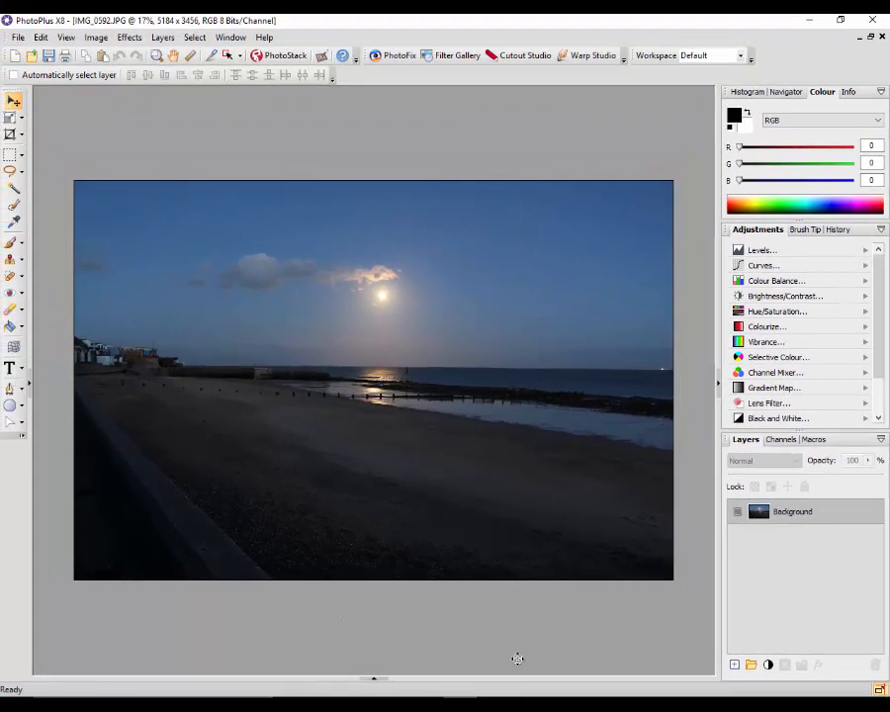
# Switch to the logos-set-up.Spp template and copy its Efffects1 text layer to the clipboard
pyautogui.click(374, 678)
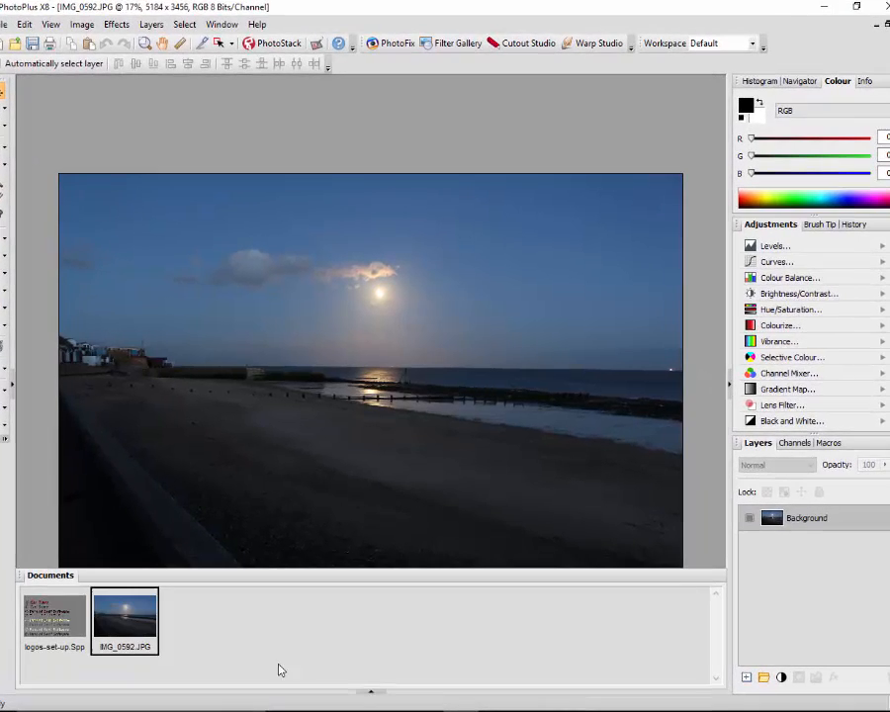
pyautogui.click(61, 623)
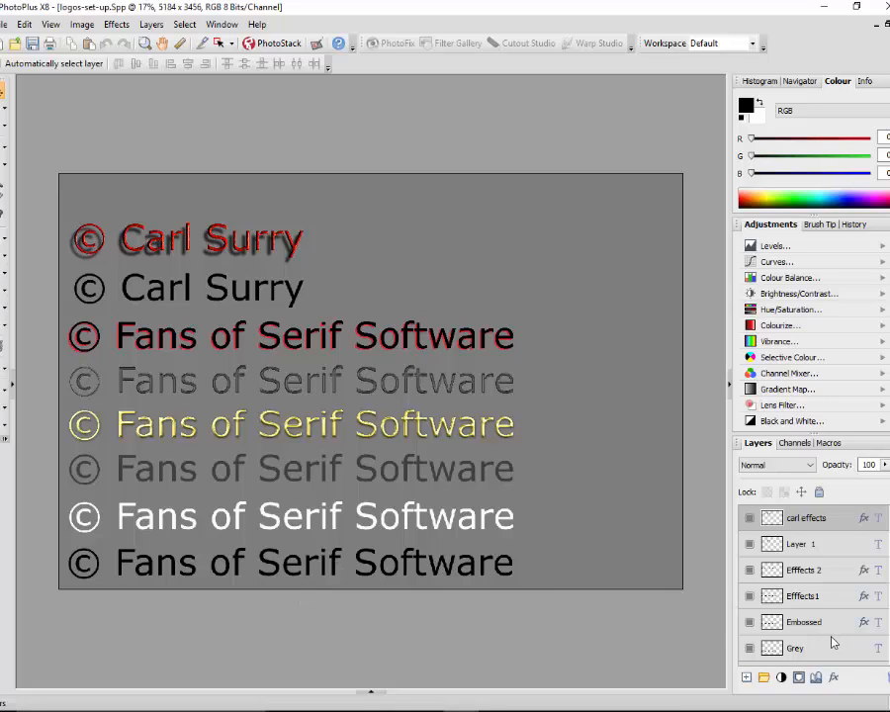
pyautogui.scroll(-3, 811, 584)
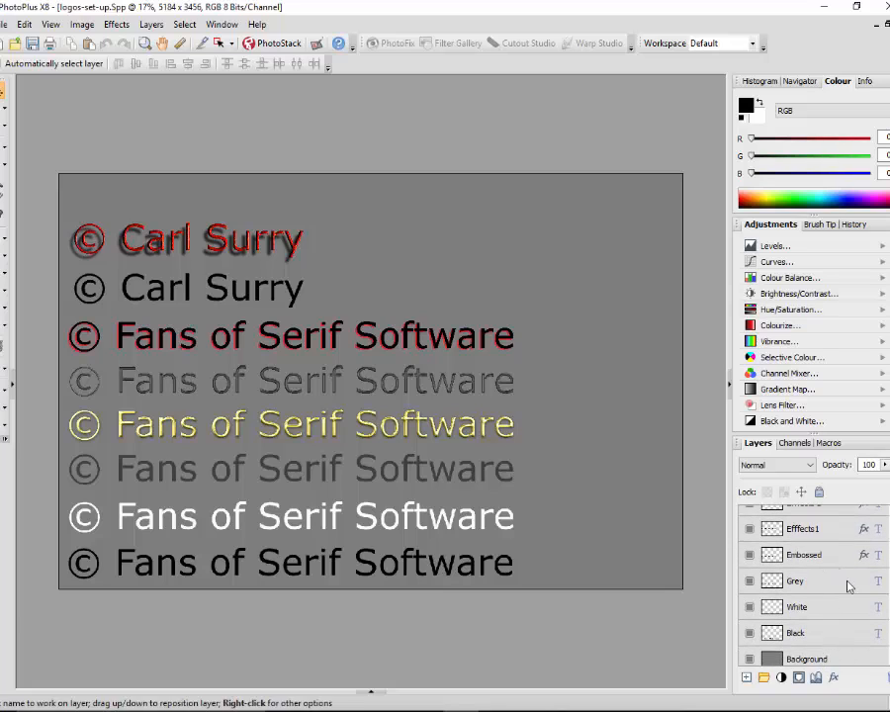
pyautogui.scroll(2, 811, 583)
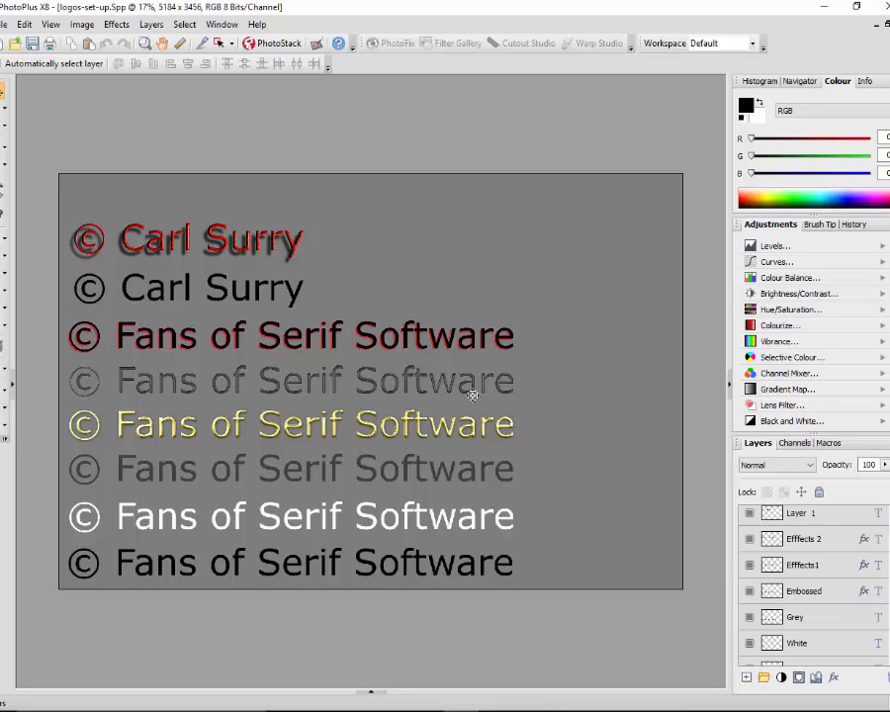
pyautogui.click(833, 596)
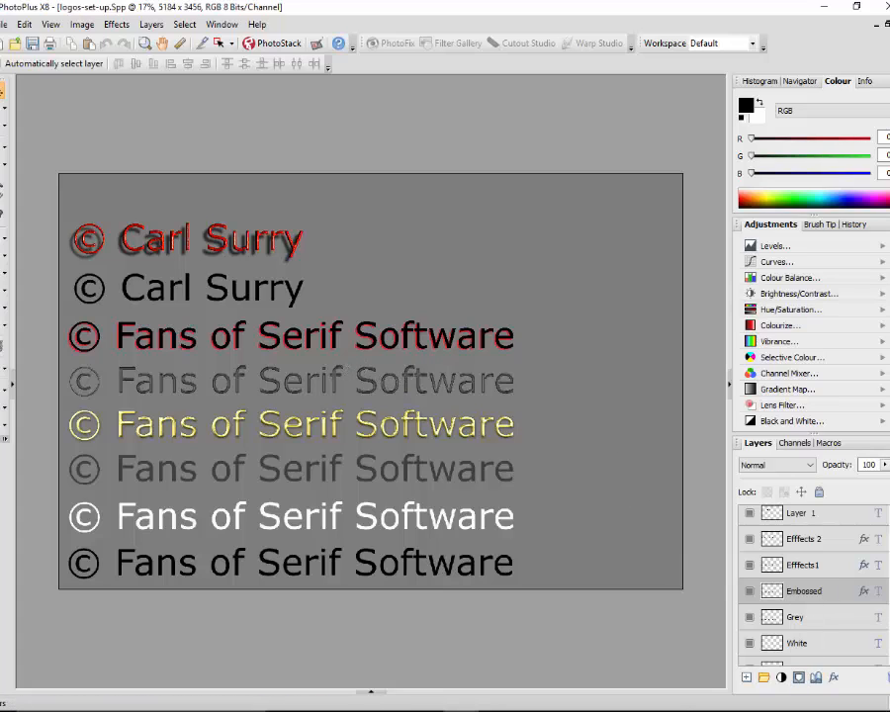
pyautogui.scroll(-1, 811, 583)
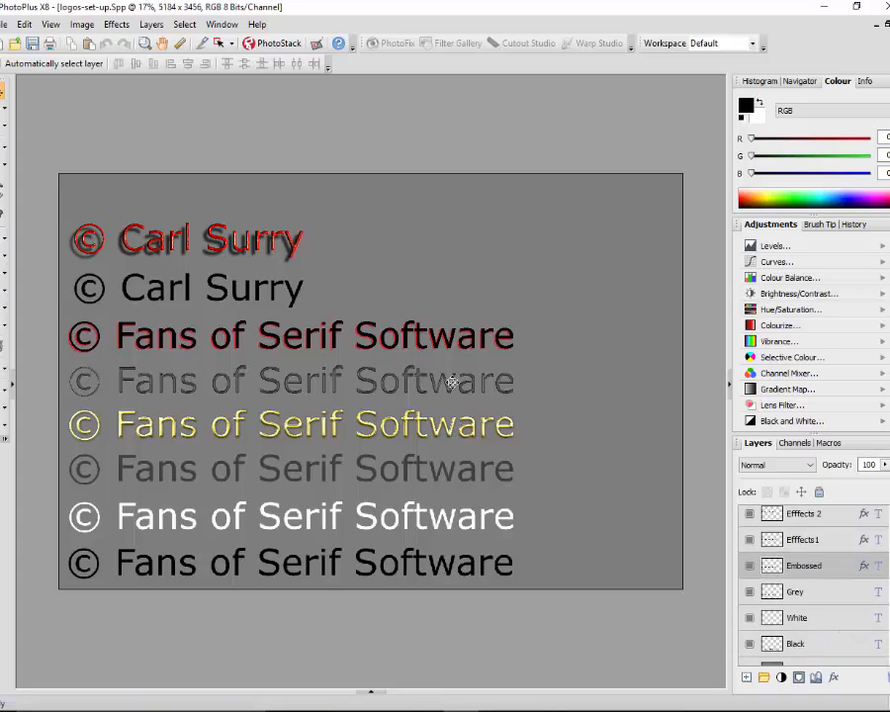
pyautogui.click(827, 542)
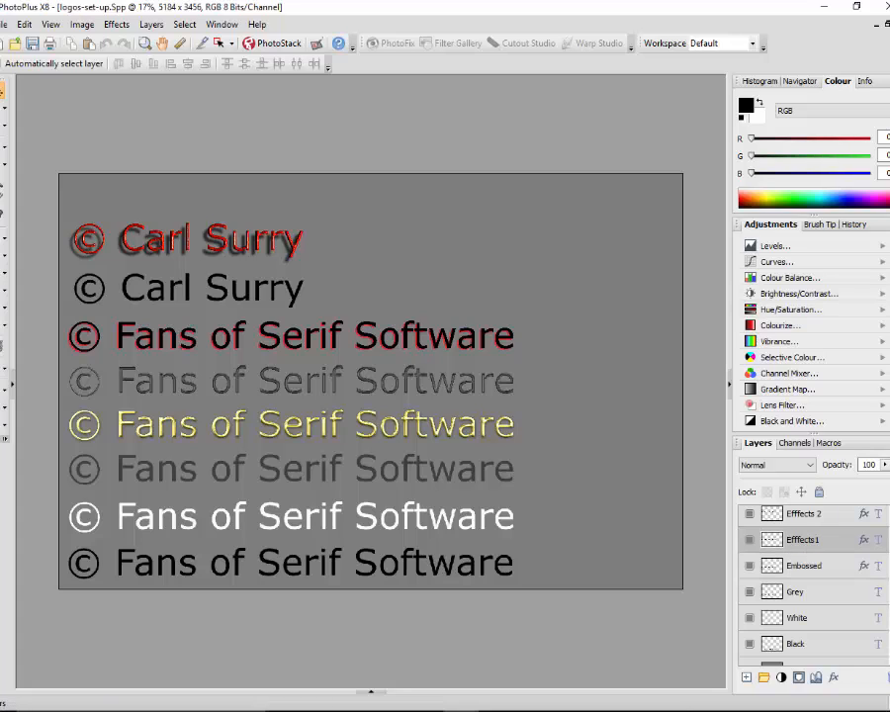
pyautogui.scroll(2, 801, 596)
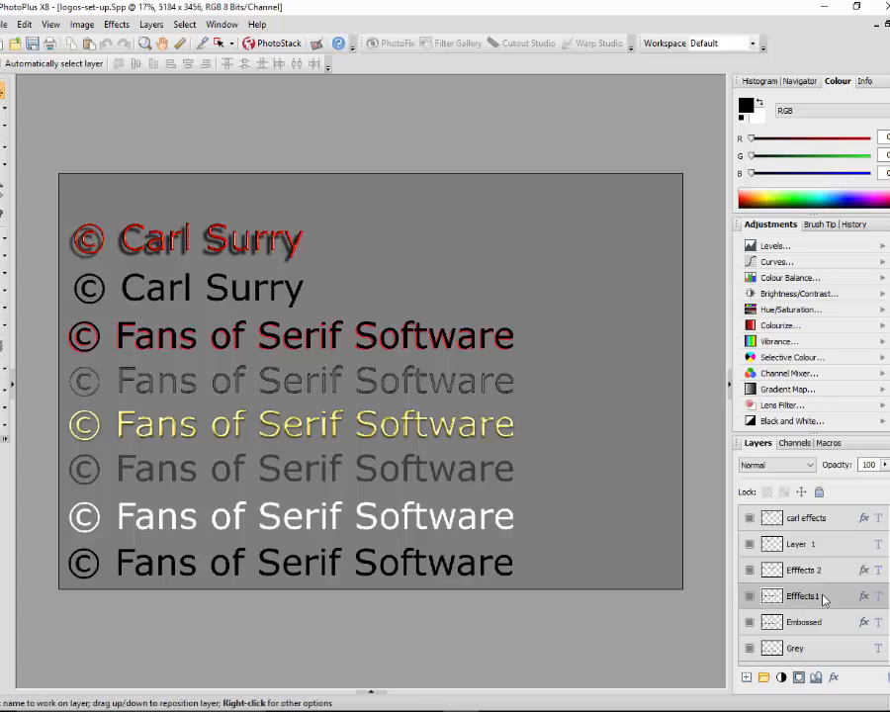
pyautogui.click(23, 26)
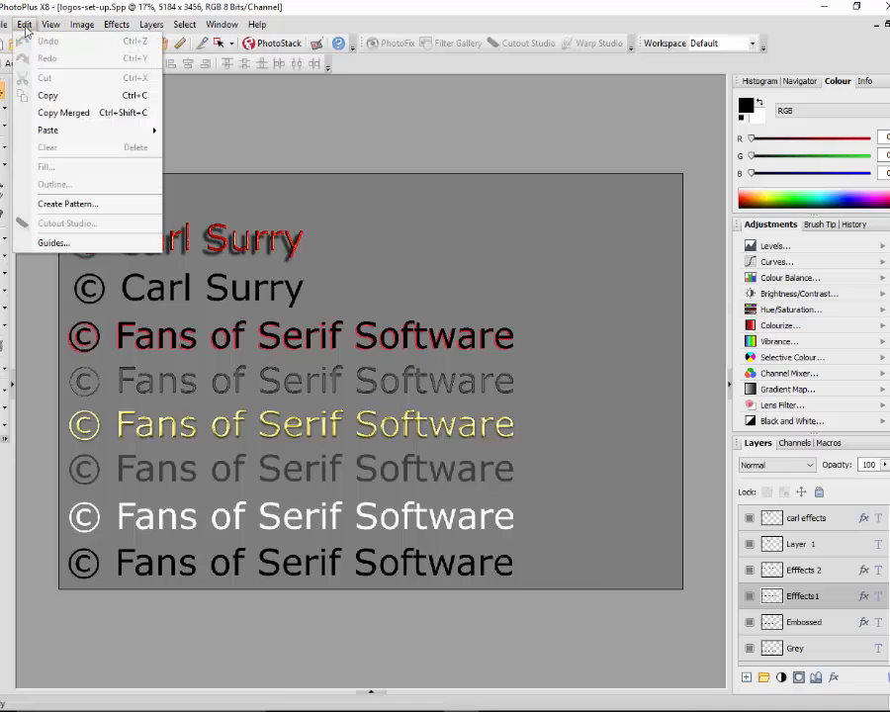
pyautogui.click(53, 96)
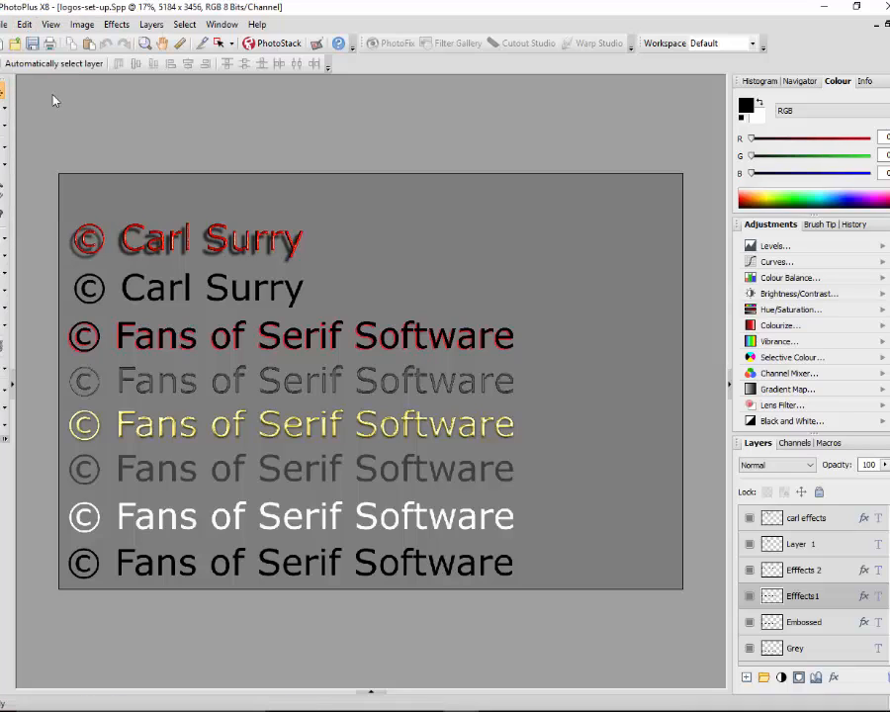
# Paste the copied copyright text into IMG_0592.JPG as a new layer and move it up into the sky just below the moon
pyautogui.click(372, 697)
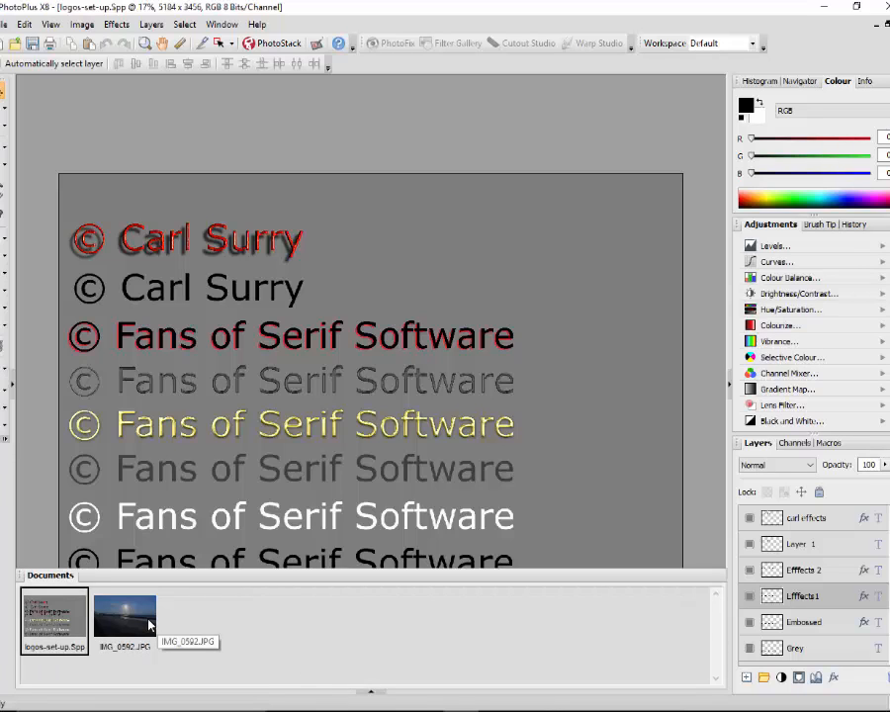
pyautogui.click(150, 624)
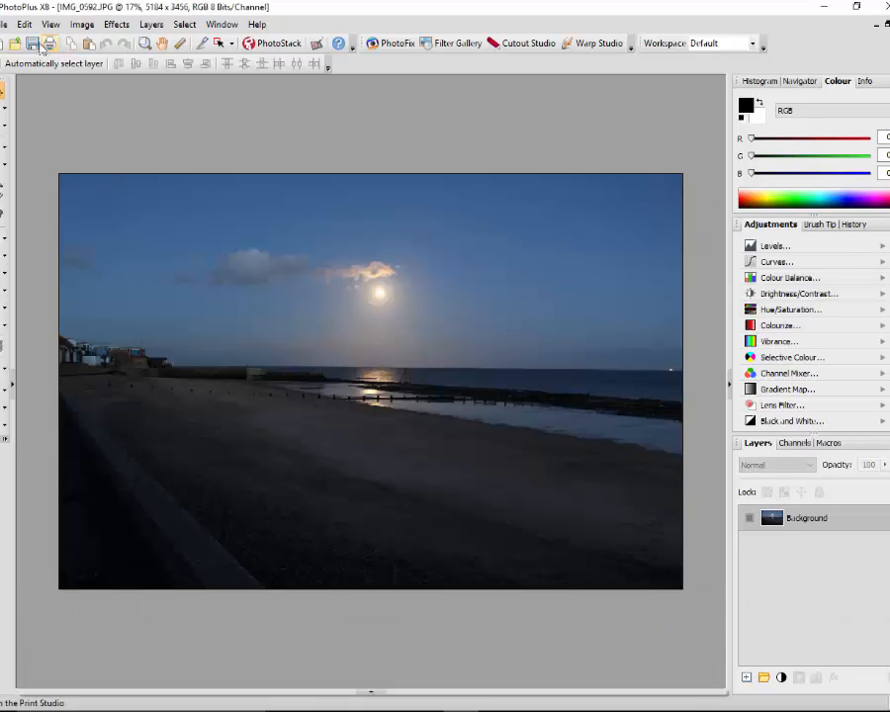
pyautogui.click(24, 24)
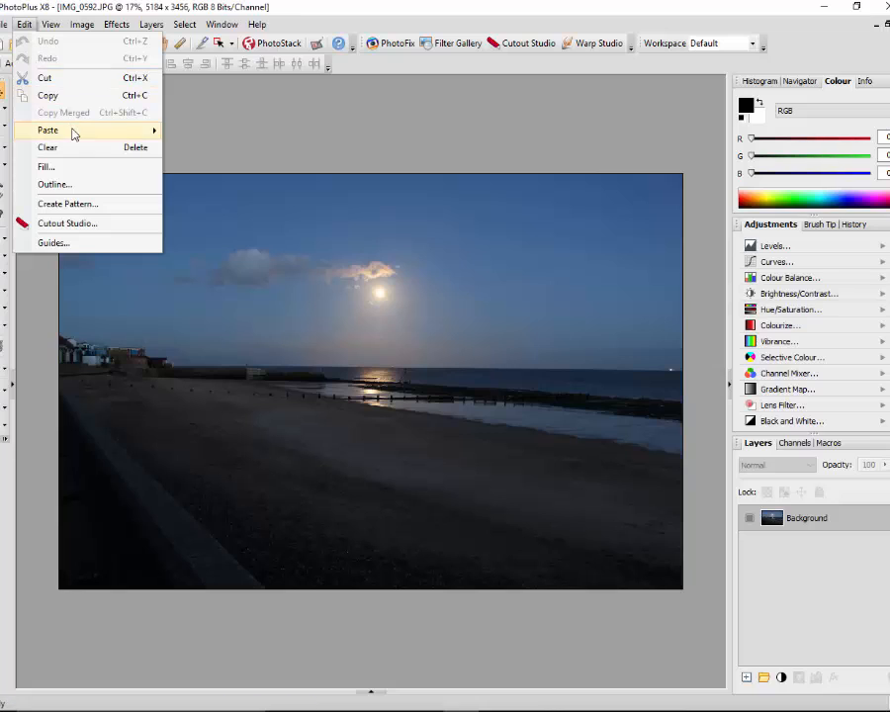
pyautogui.moveTo(126, 135)
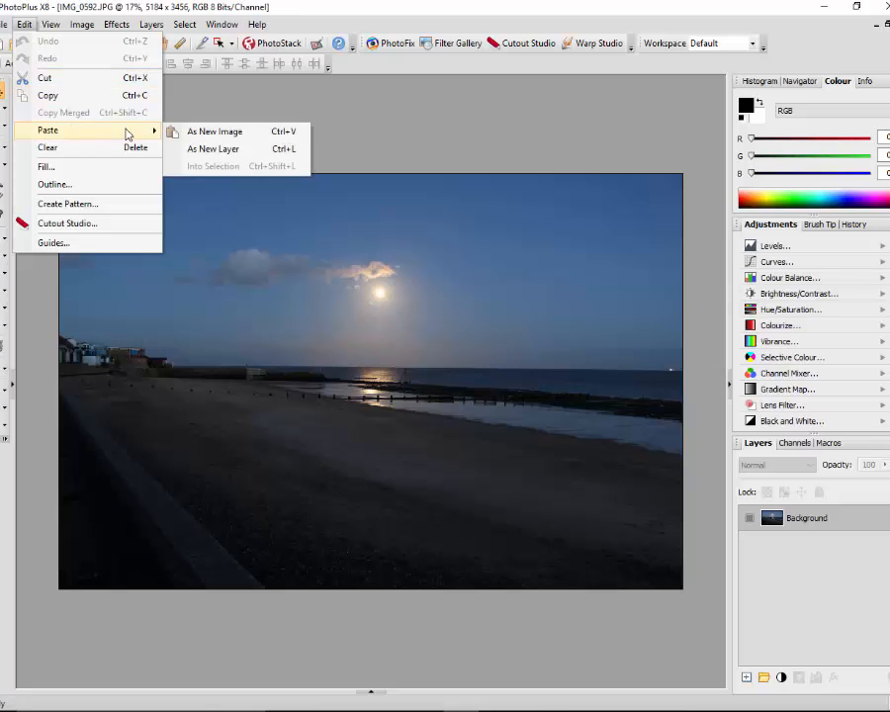
pyautogui.click(237, 156)
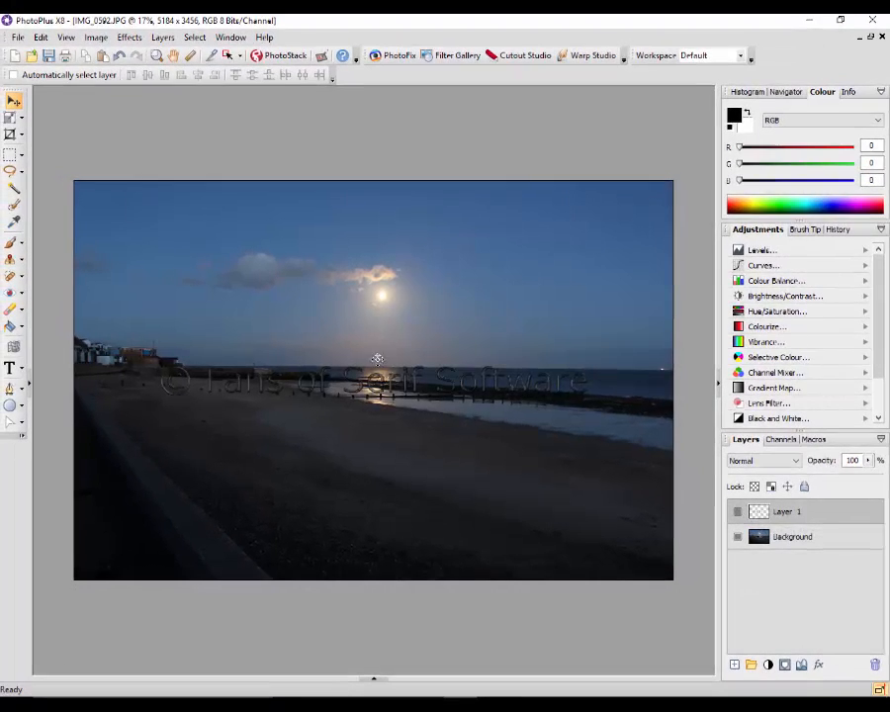
pyautogui.moveTo(365, 378); pyautogui.dragTo(378, 315)
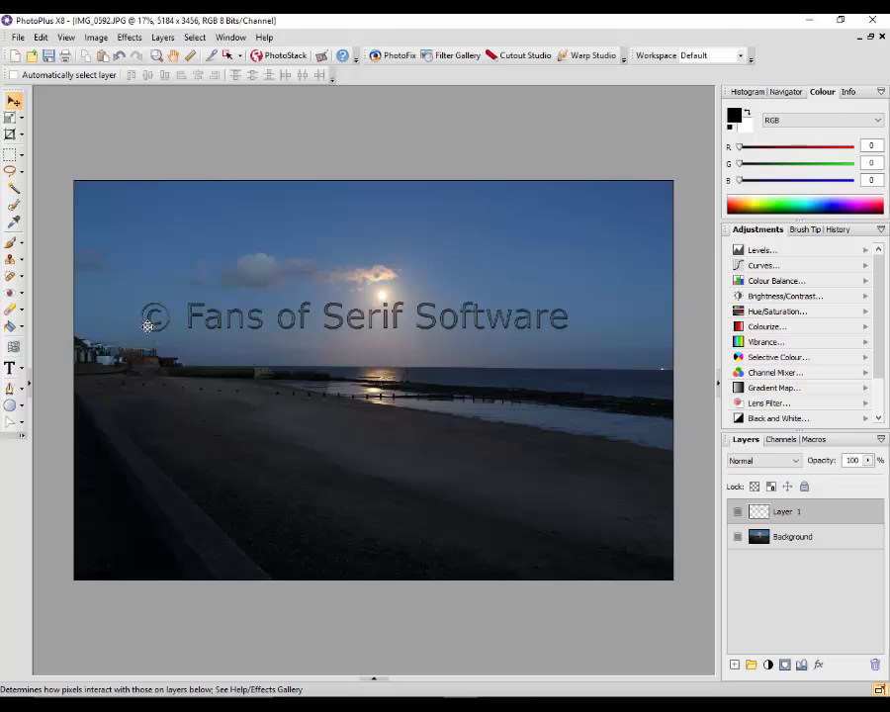
# Try enlarging and slightly rotating the copyright text with the Deform Tool, and undo both changes
pyautogui.click(12, 119)
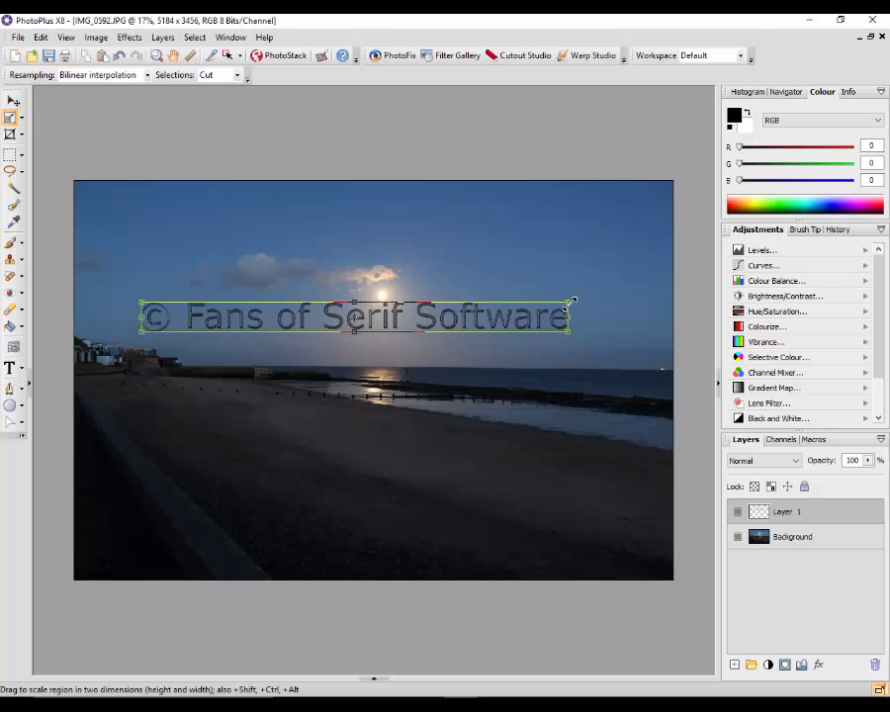
pyautogui.moveTo(562, 308); pyautogui.dragTo(575, 292)
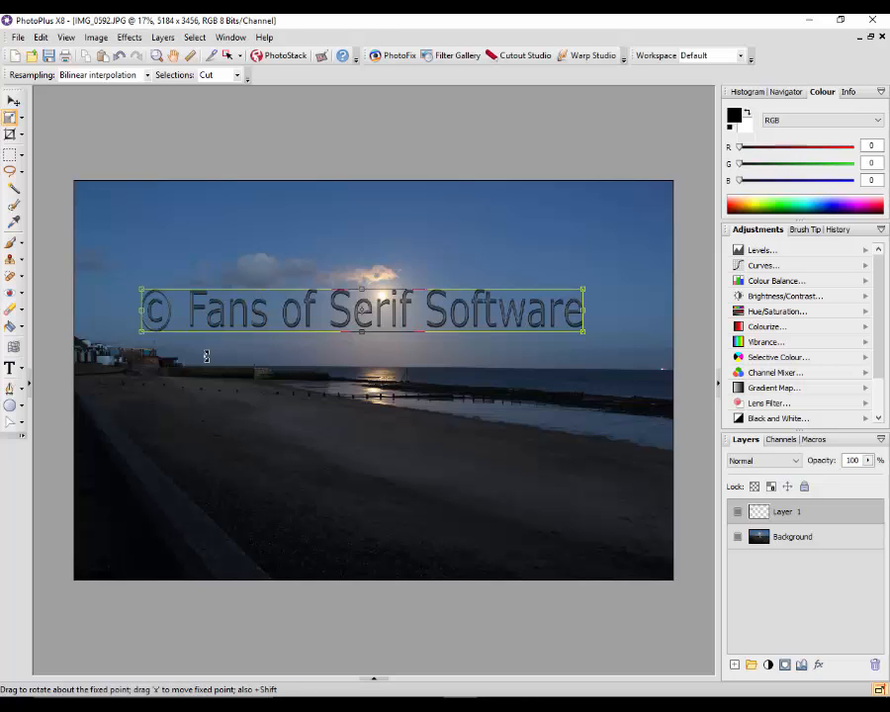
pyautogui.moveTo(132, 344); pyautogui.dragTo(146, 356)
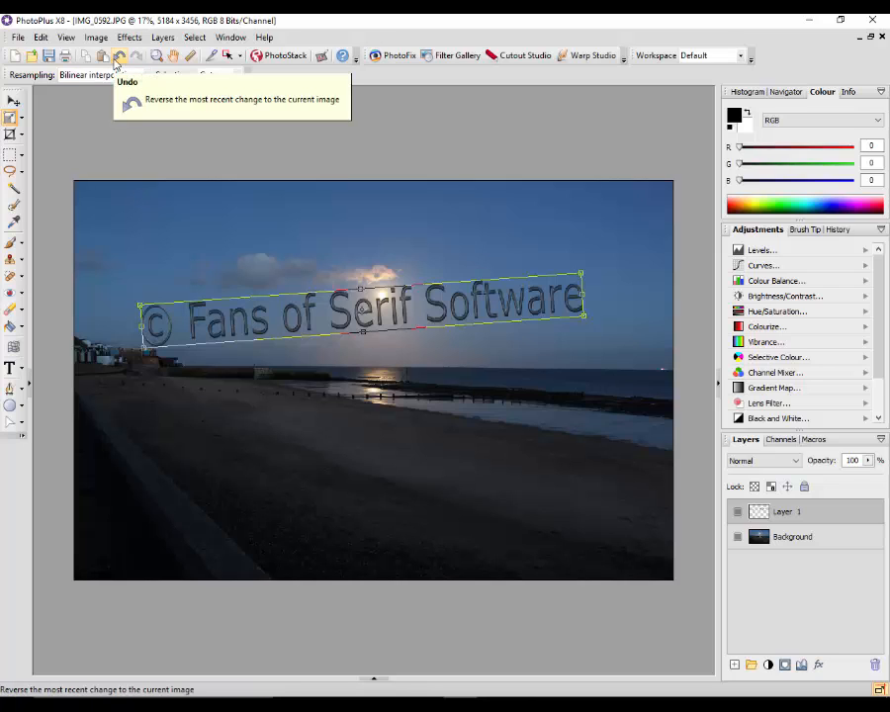
pyautogui.click(116, 60)
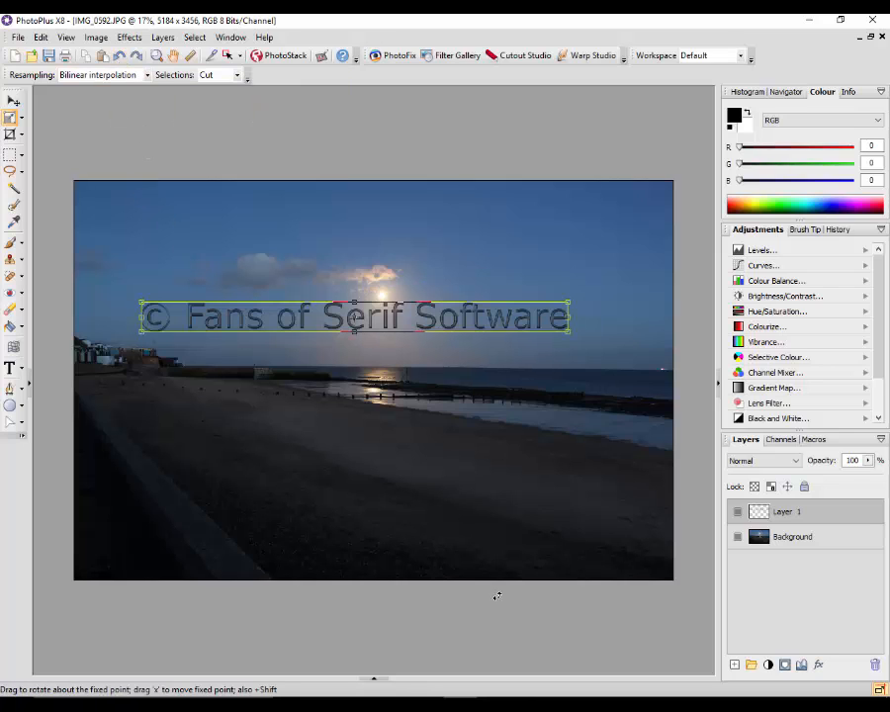
# Merge all layers of IMG_0592.JPG so the copyright text becomes part of the photo
pyautogui.click(12, 155)
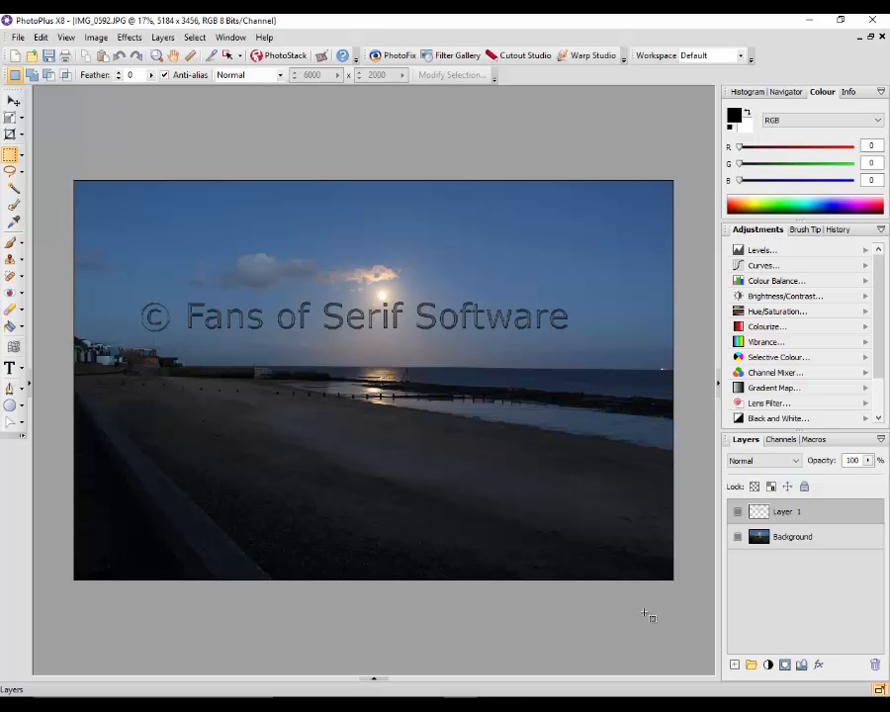
pyautogui.click(164, 39)
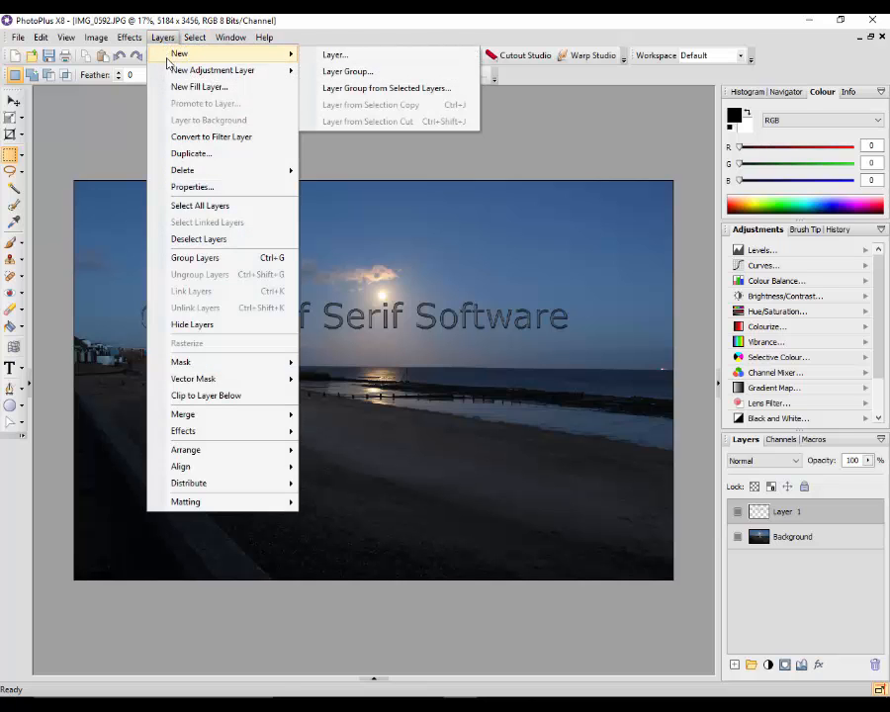
pyautogui.moveTo(246, 424)
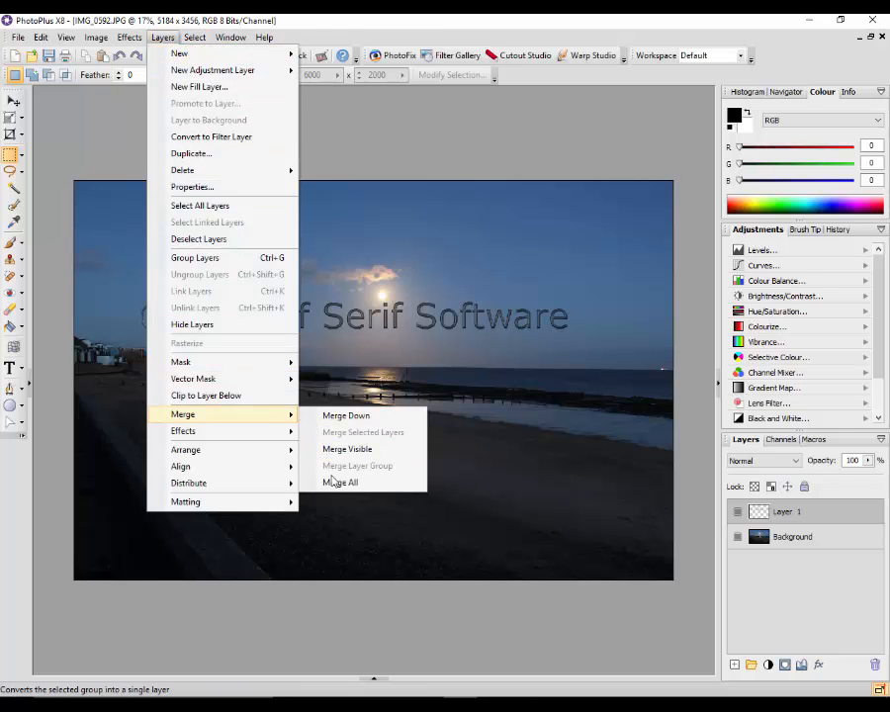
pyautogui.click(334, 481)
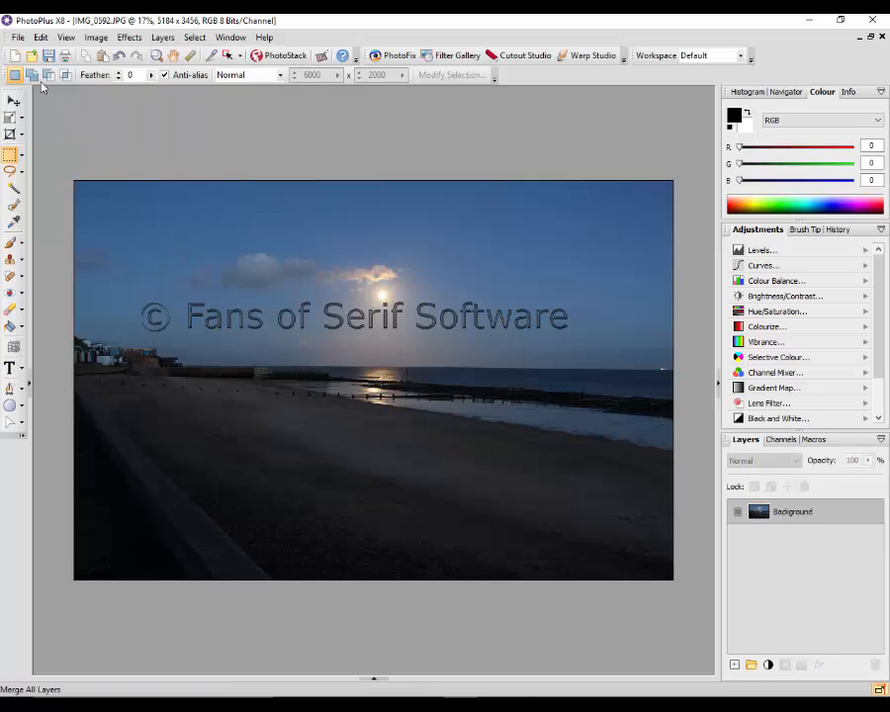